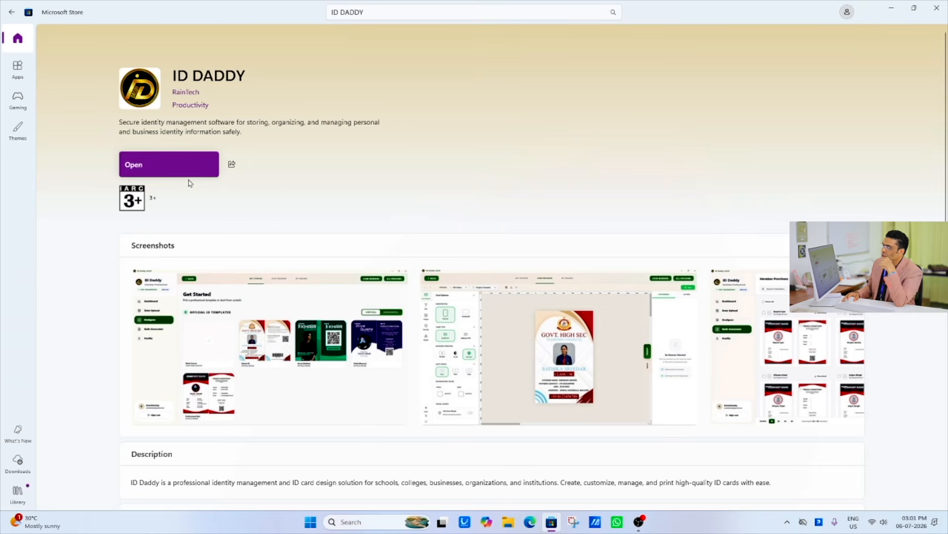
- Launch ID Daddy from its Microsoft Store page and dismiss the welcome tour
key(ctrl+1)
click(154, 153)
ctrl+drag(129, 140, 205, 228)
key(Escape)
click(175, 164)
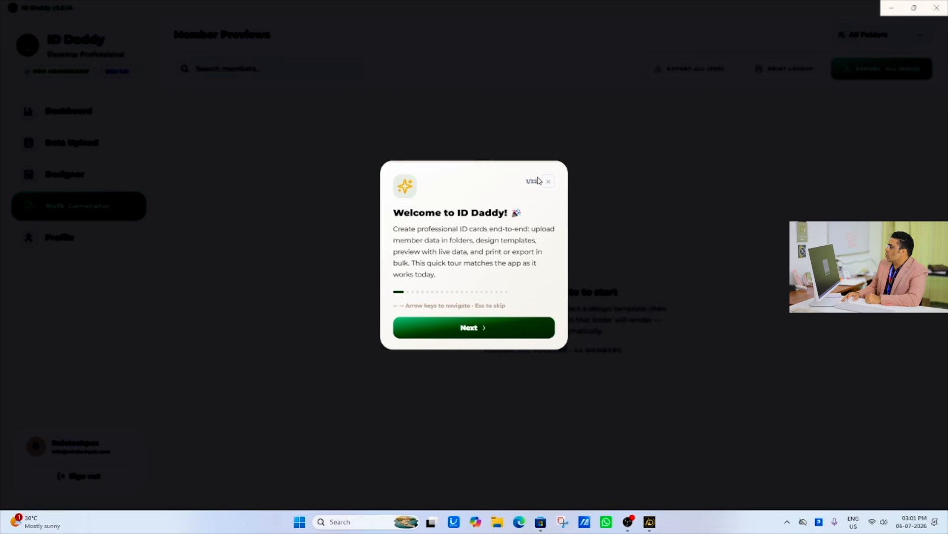
click(548, 181)
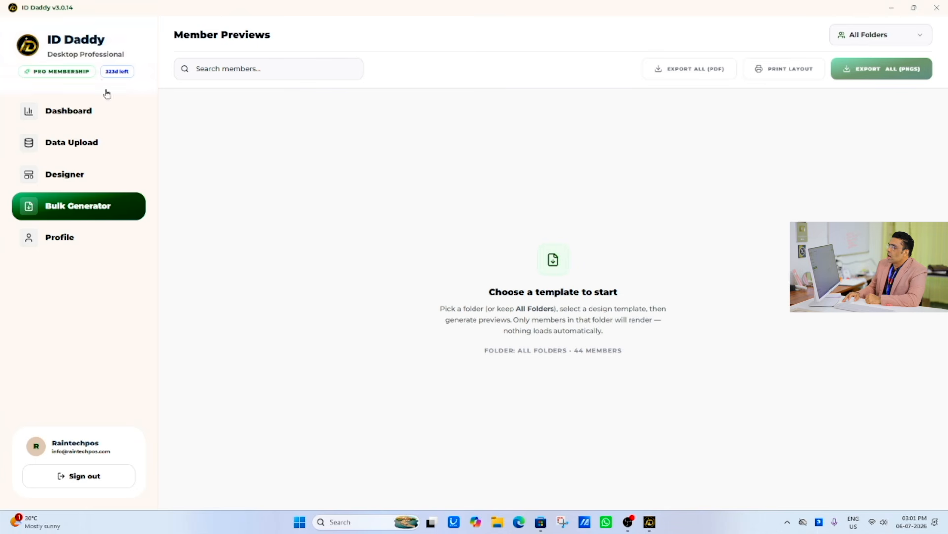
- Sign out of the current account, close the ID Daddy window and minimize the Microsoft Store
click(76, 480)
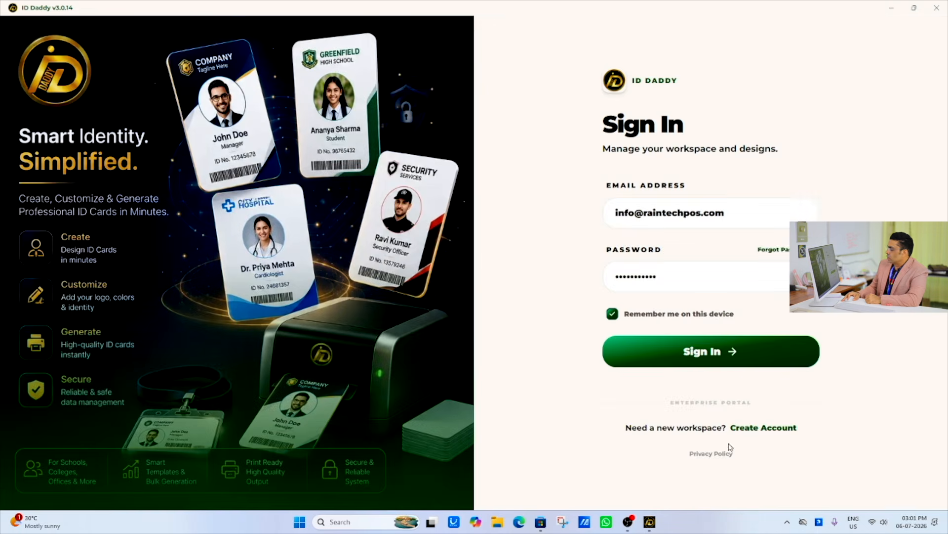
click(935, 6)
click(891, 7)
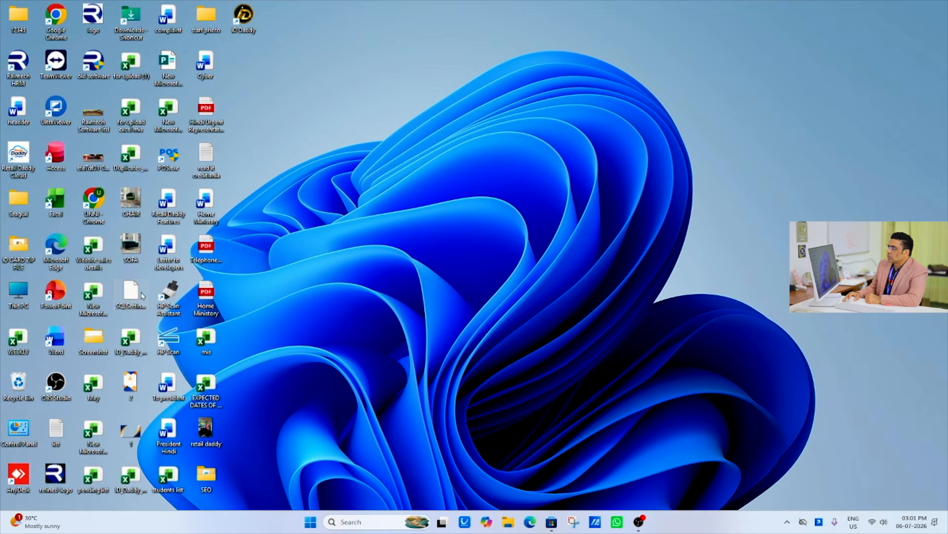
- Find ID Daddy through the Windows search, open it and sign in with the saved credentials
click(341, 521)
text(ID)
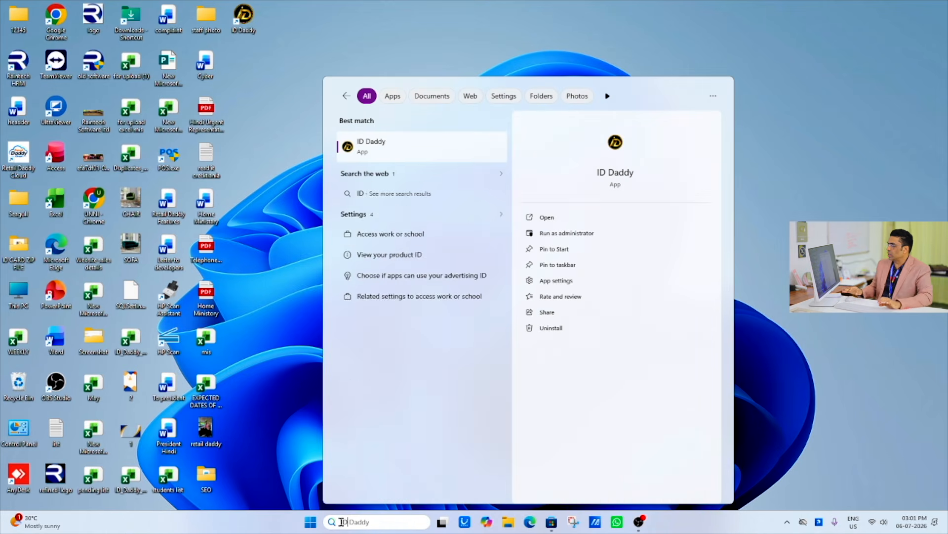
click(396, 150)
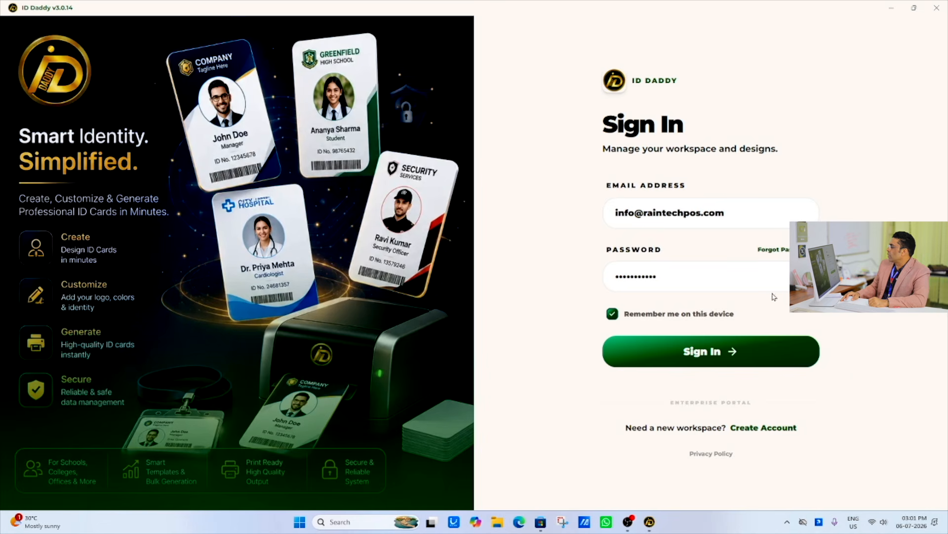
click(731, 215)
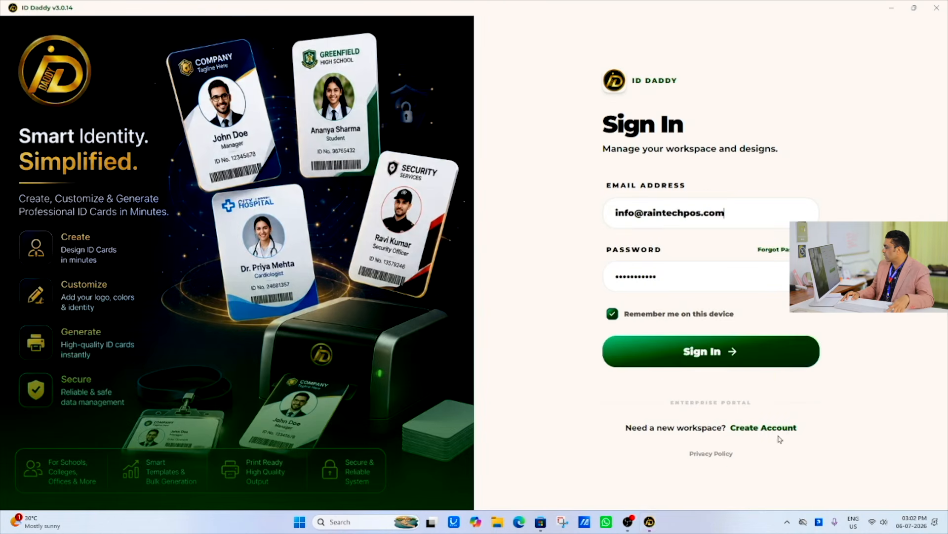
click(730, 359)
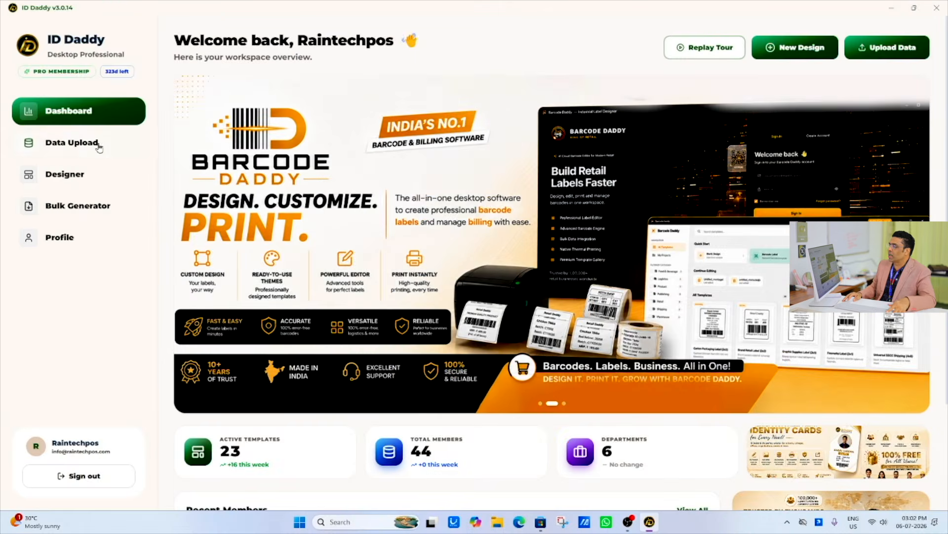
- Go to the data upload area, view the members of the School folder and return to the folder list
click(94, 144)
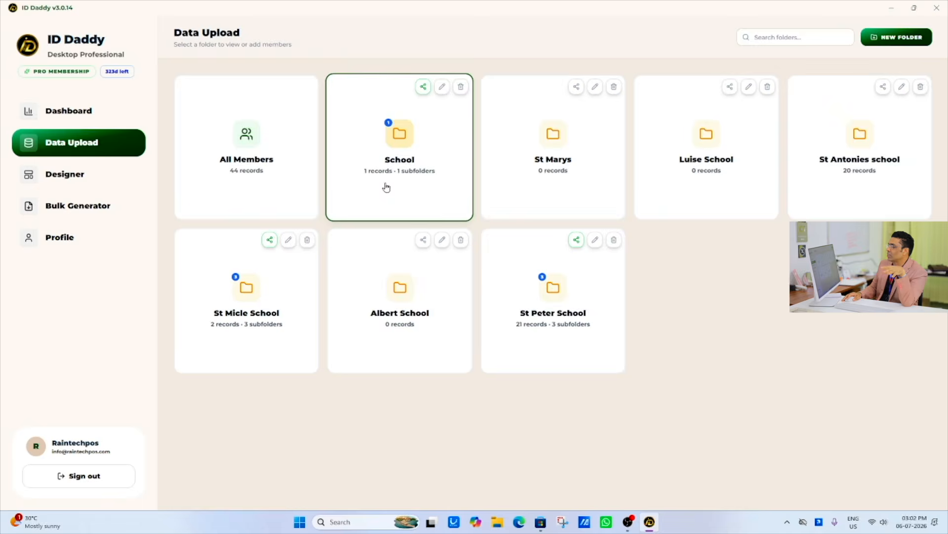
click(409, 164)
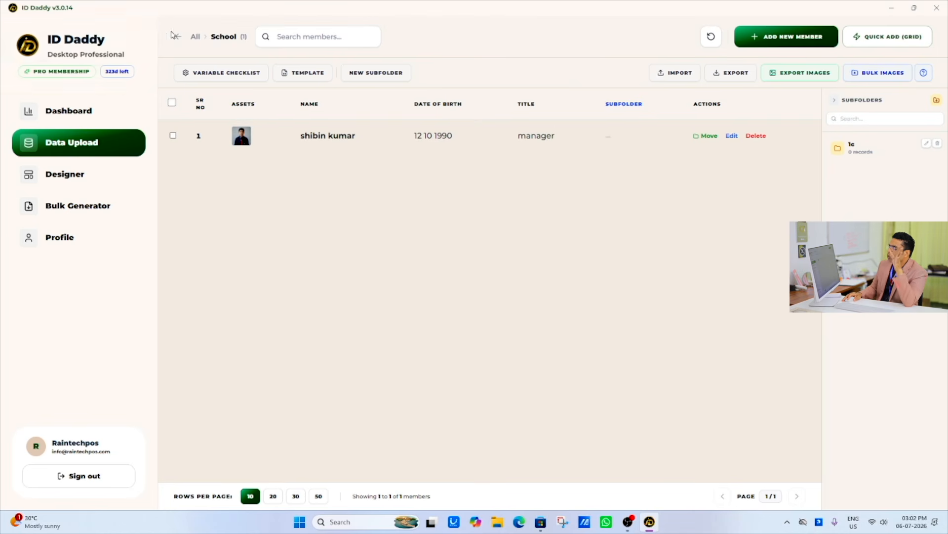
click(175, 38)
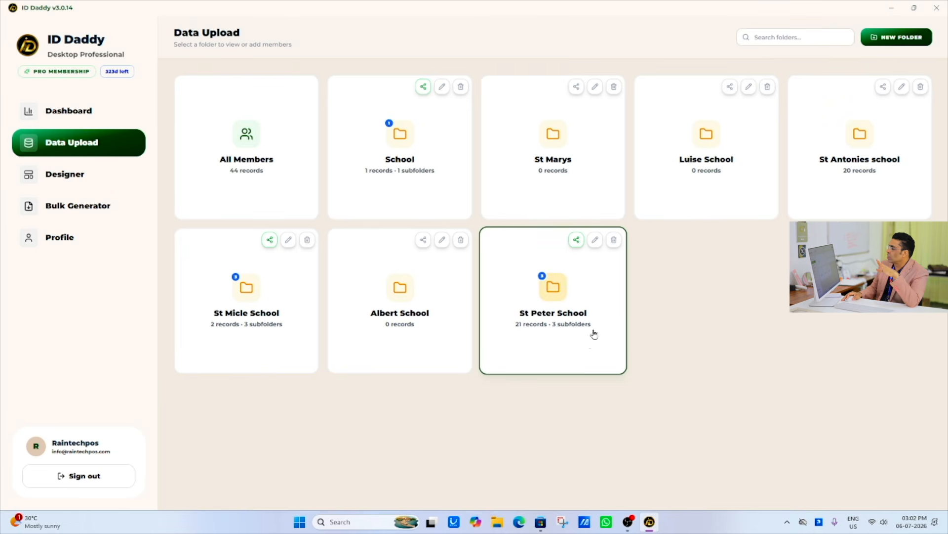
- Delete the St Peter School, Albert School and St Micle School folders
click(613, 241)
click(526, 326)
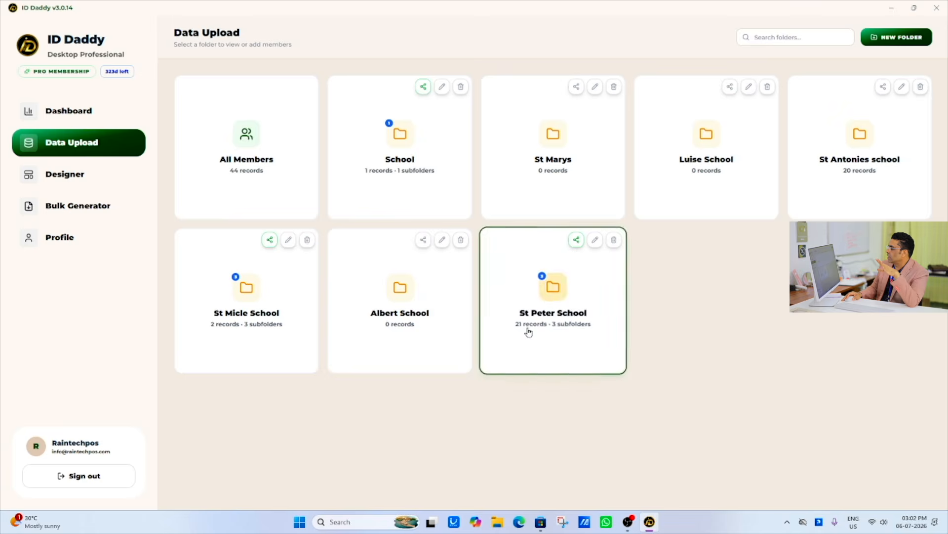
click(461, 241)
click(517, 325)
click(307, 240)
click(514, 326)
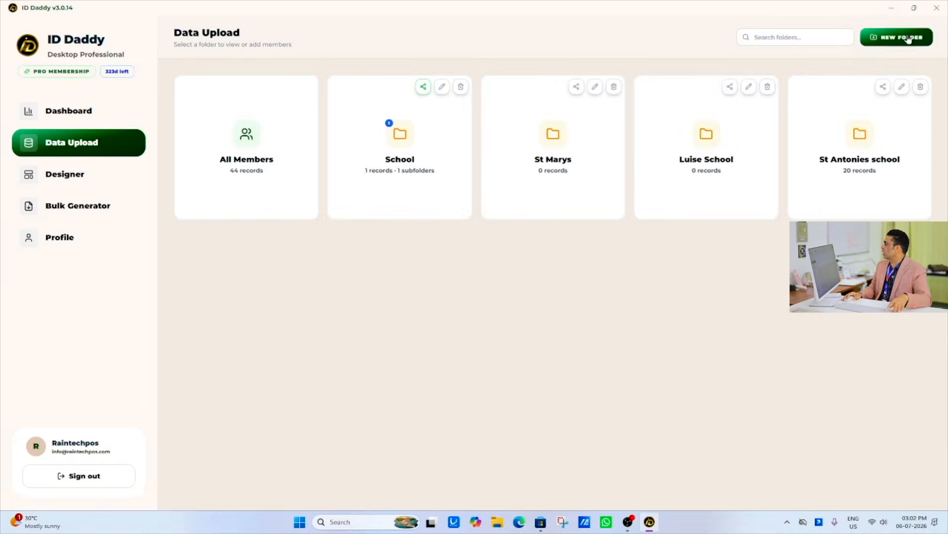
- Create a new member folder named "ST MICHAL SCHOOL"
click(870, 68)
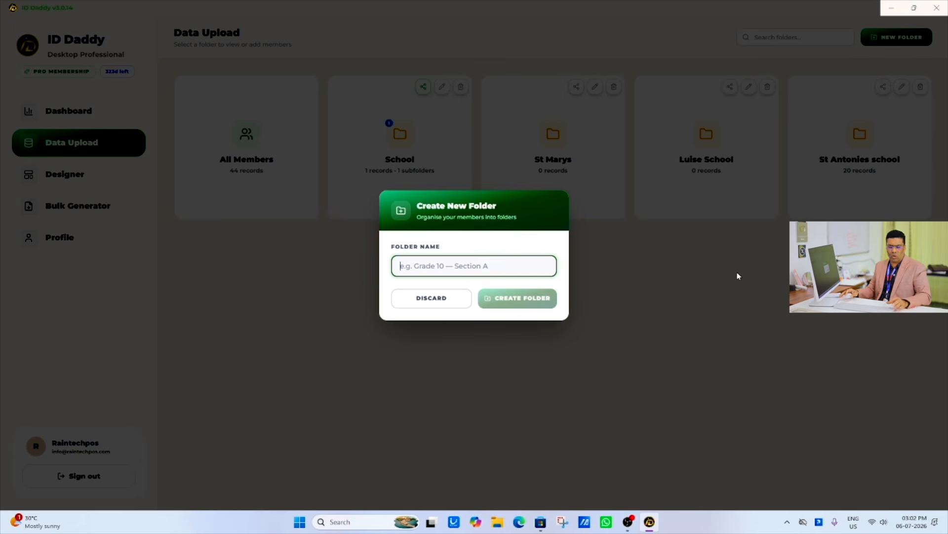
text(ST MICHAL SCHOOL)
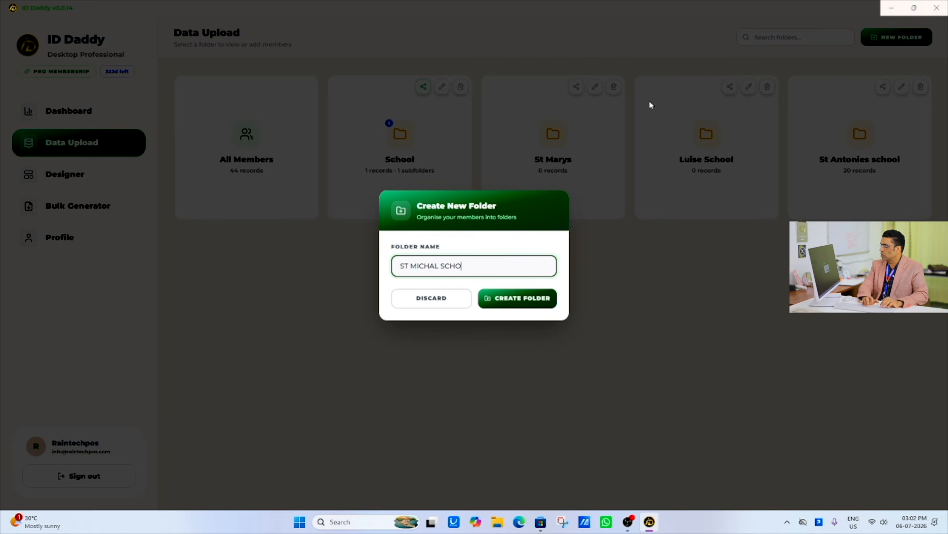
click(531, 300)
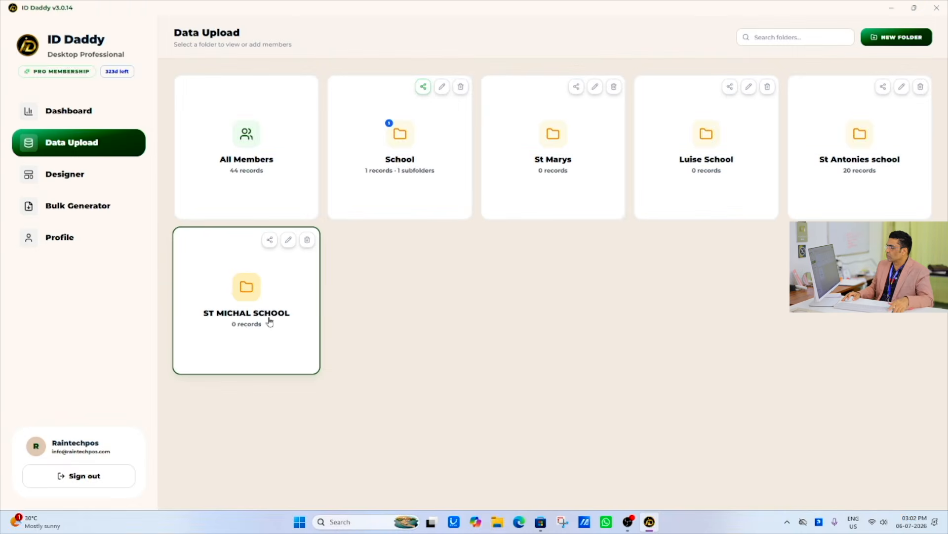
- Open the ST MICHAL SCHOOL folder and examine its new-member form and the quick-add spreadsheet without entering data
click(227, 304)
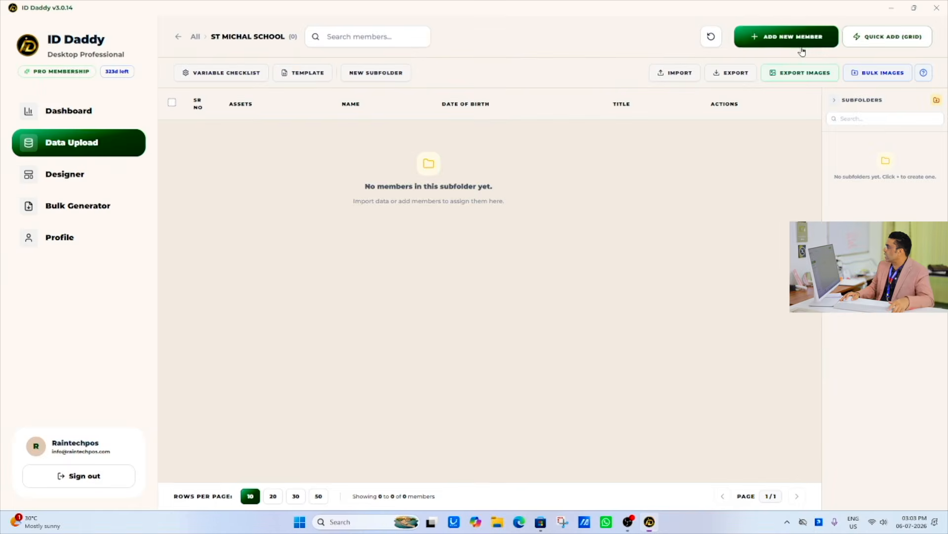
click(800, 45)
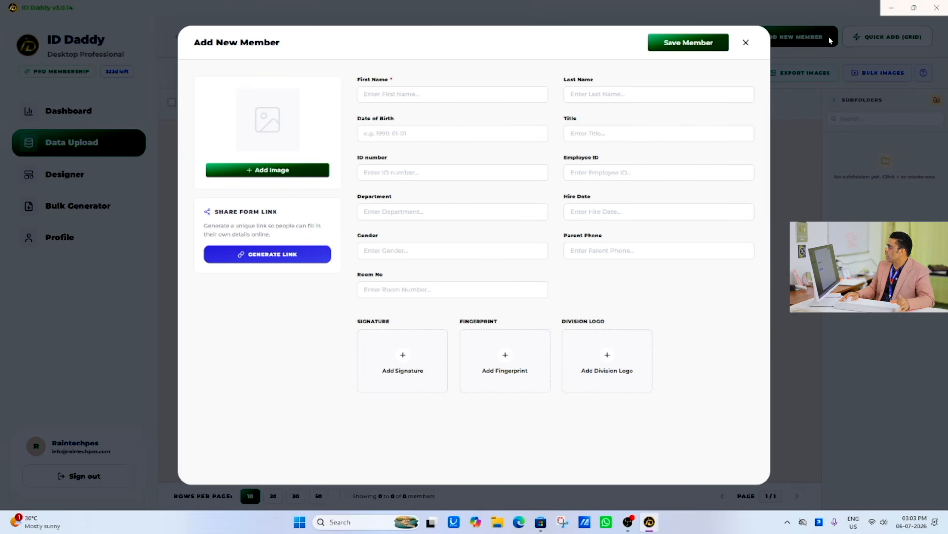
click(746, 43)
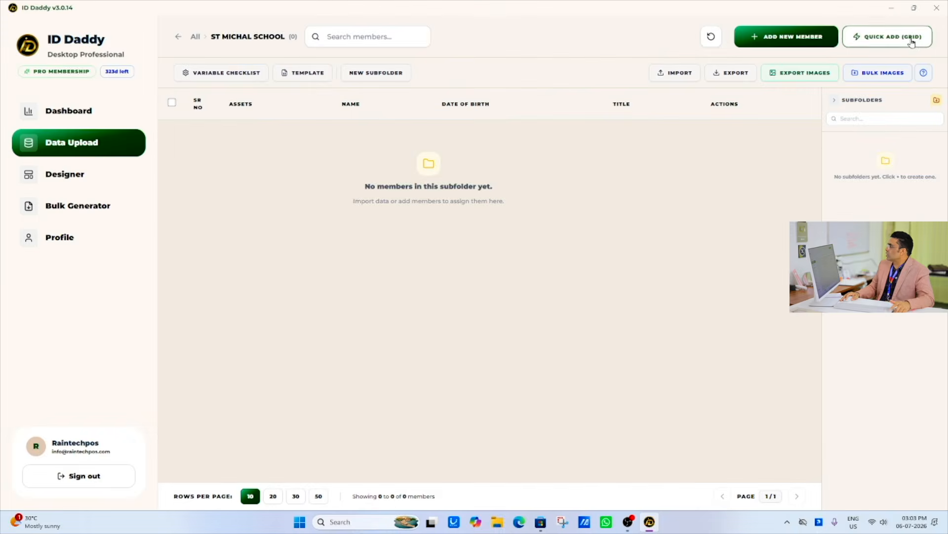
click(826, 58)
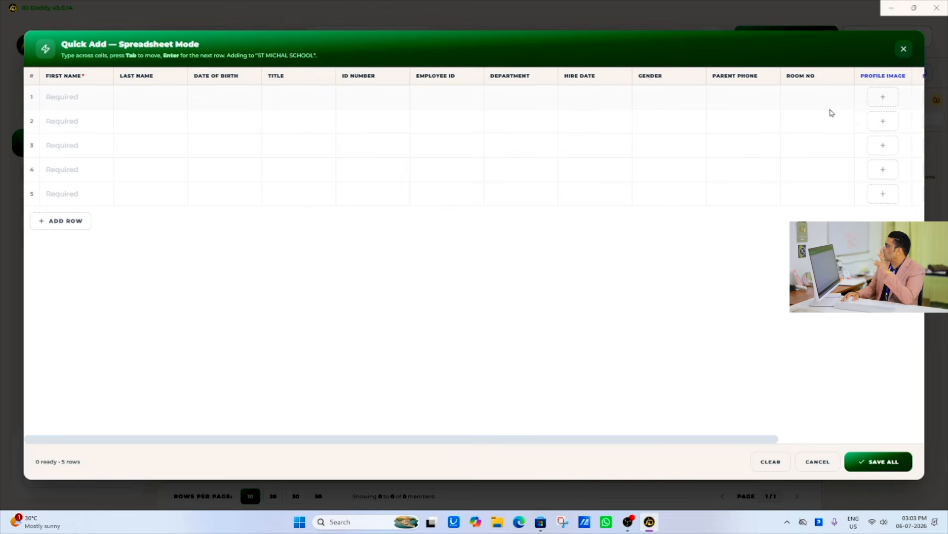
click(904, 49)
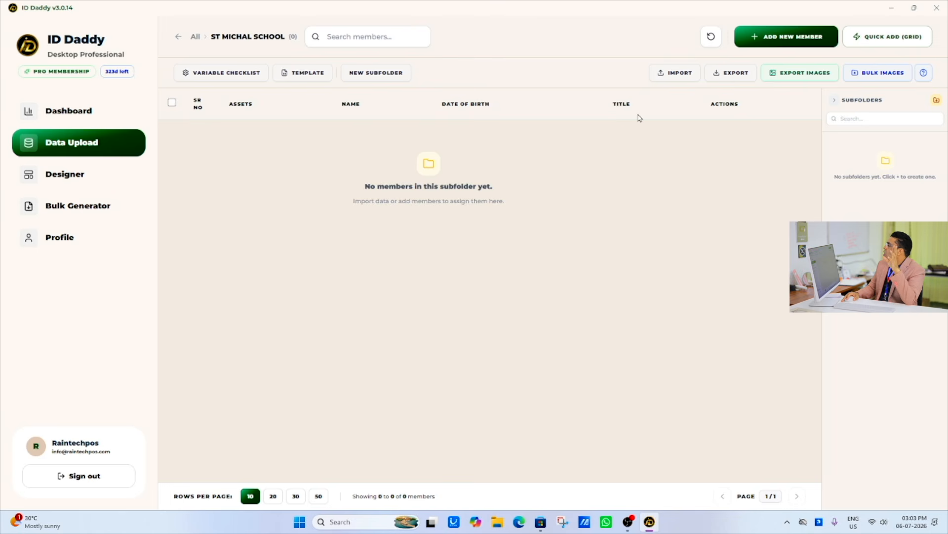
- Create a subfolder named "1B" inside the ST MICHAL SCHOOL folder
click(937, 100)
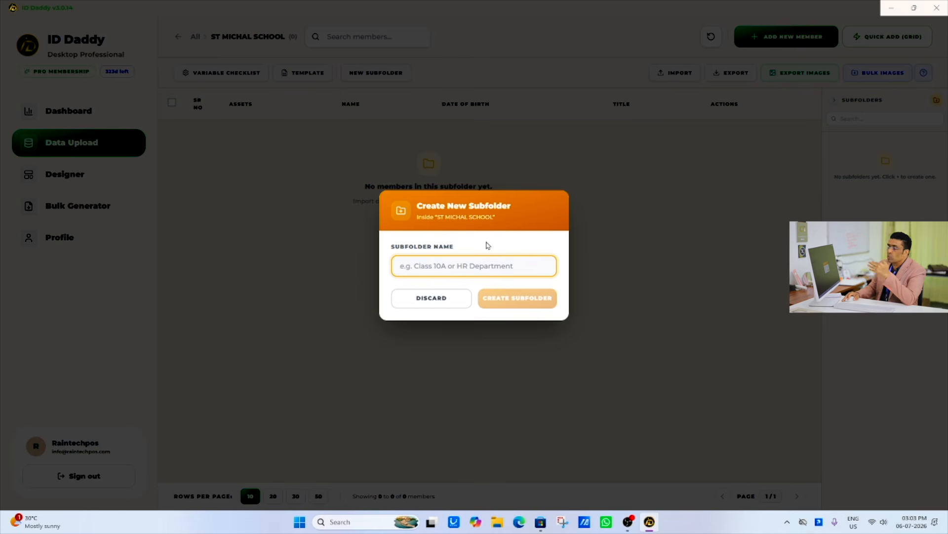
click(503, 185)
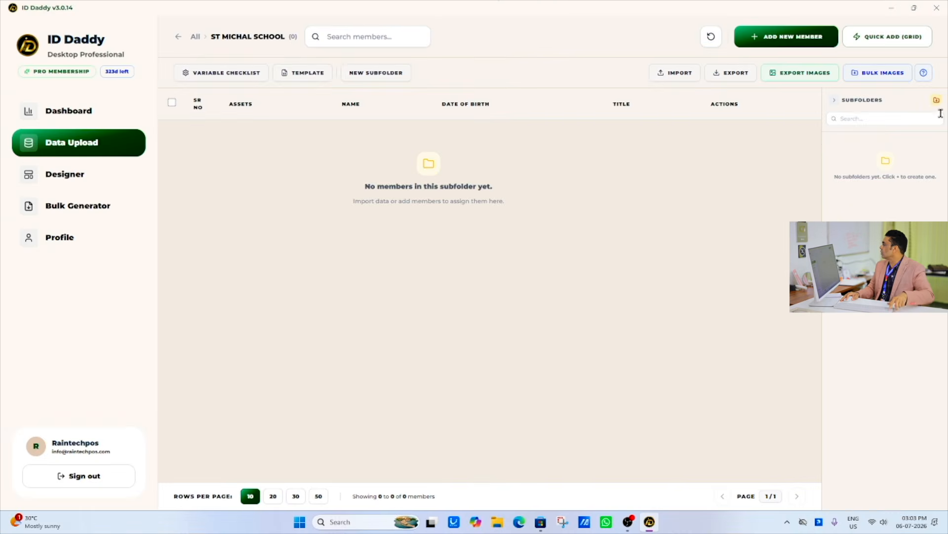
click(936, 101)
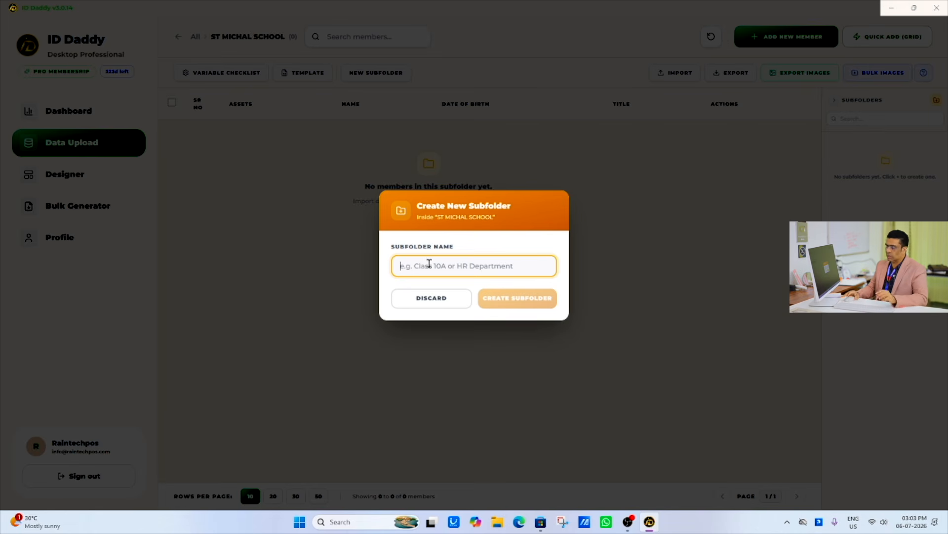
text(1B)
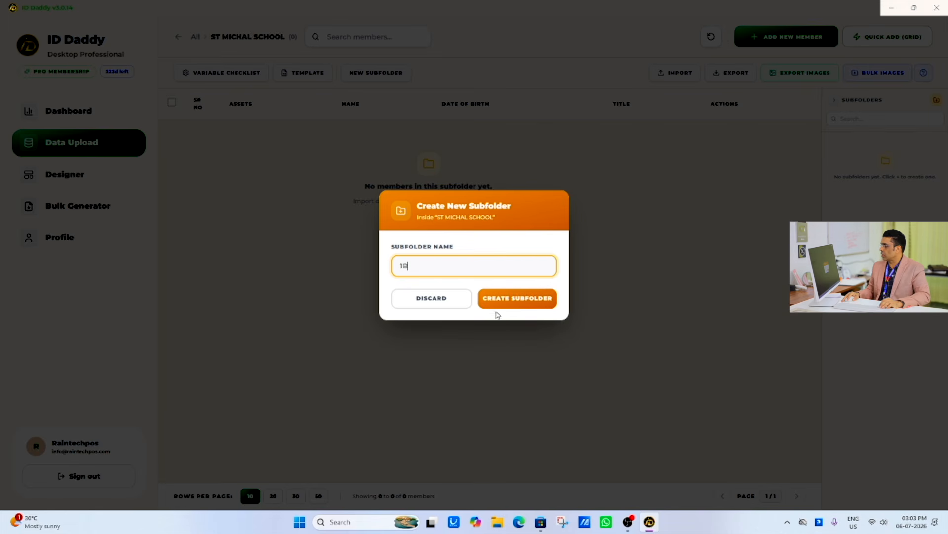
click(497, 305)
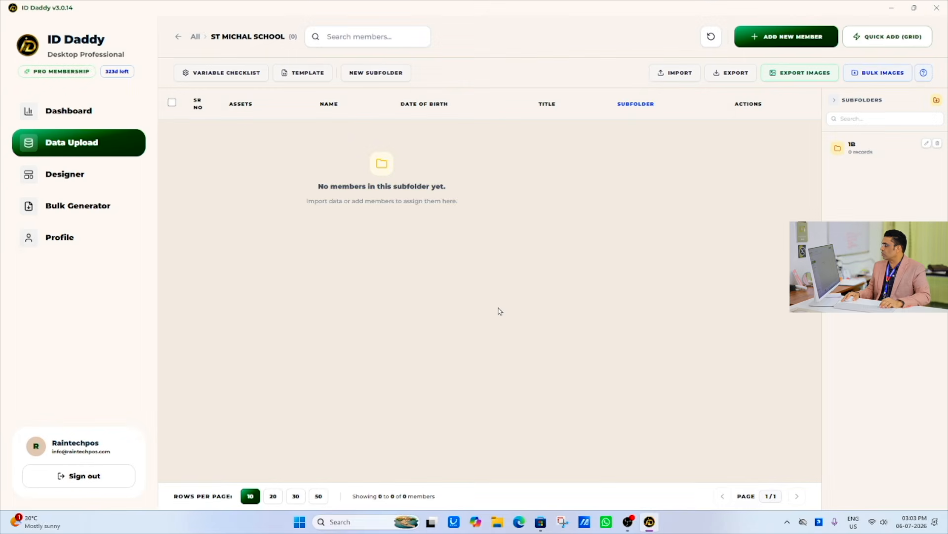
- View the contents of the 1B subfolder and go back to the main folder list
click(856, 150)
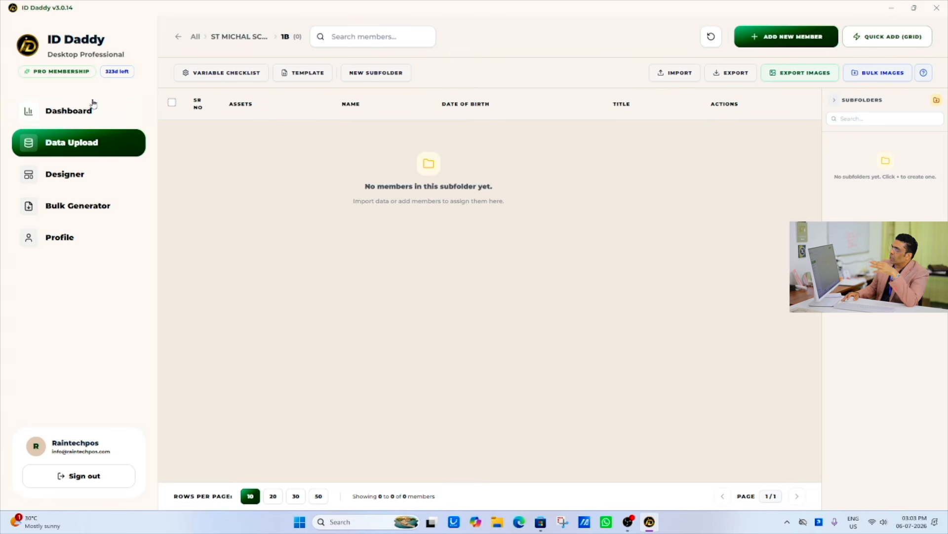
click(180, 41)
click(178, 37)
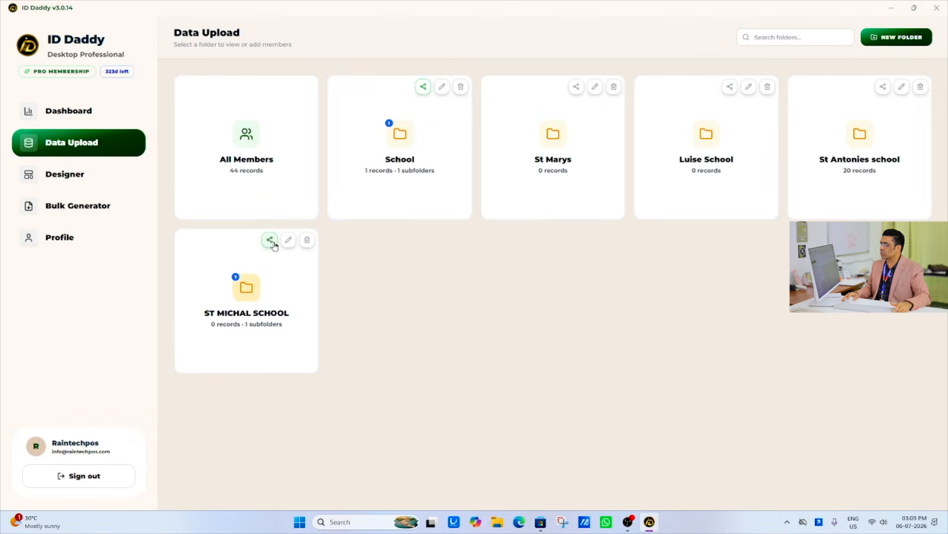
- Enable the collaborator portal for the ST MICHAL SCHOOL folder with a new PIN, close its settings and minimize the window
click(270, 240)
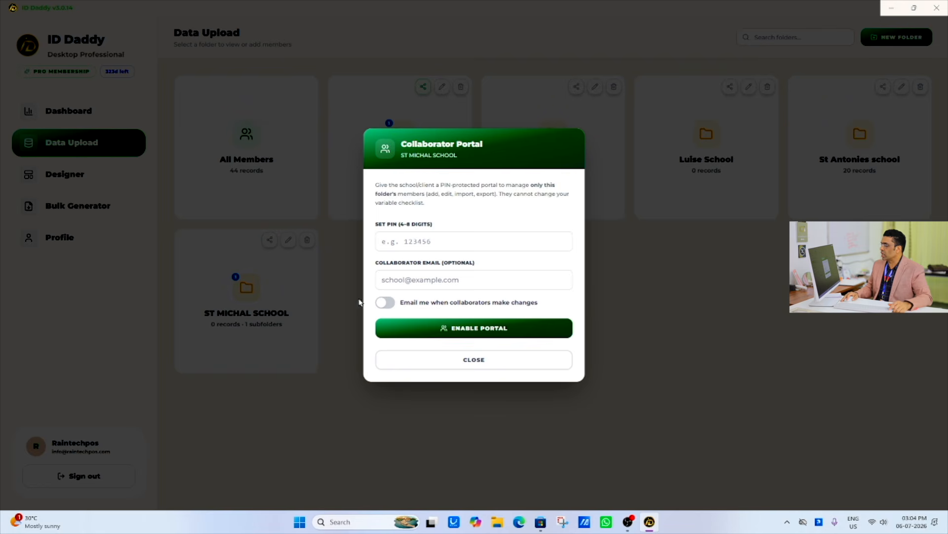
click(429, 243)
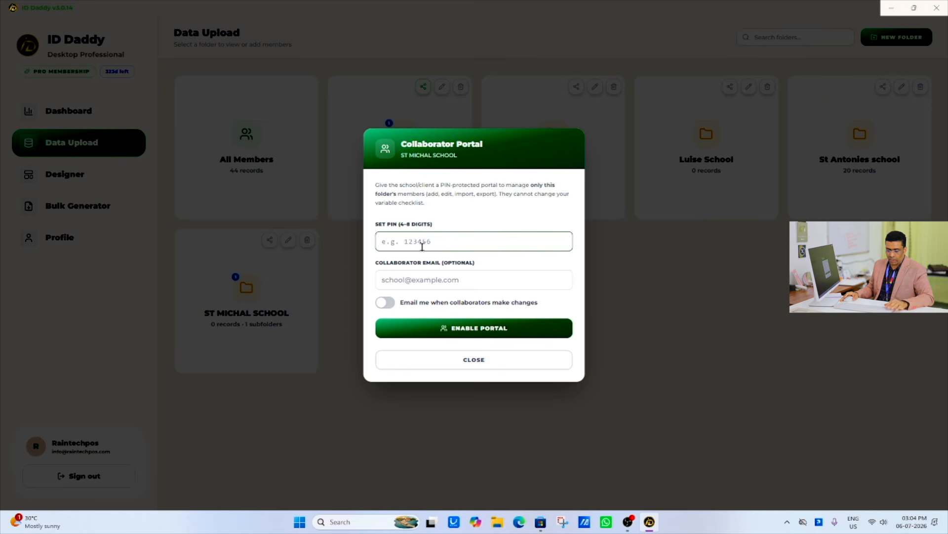
text(12)
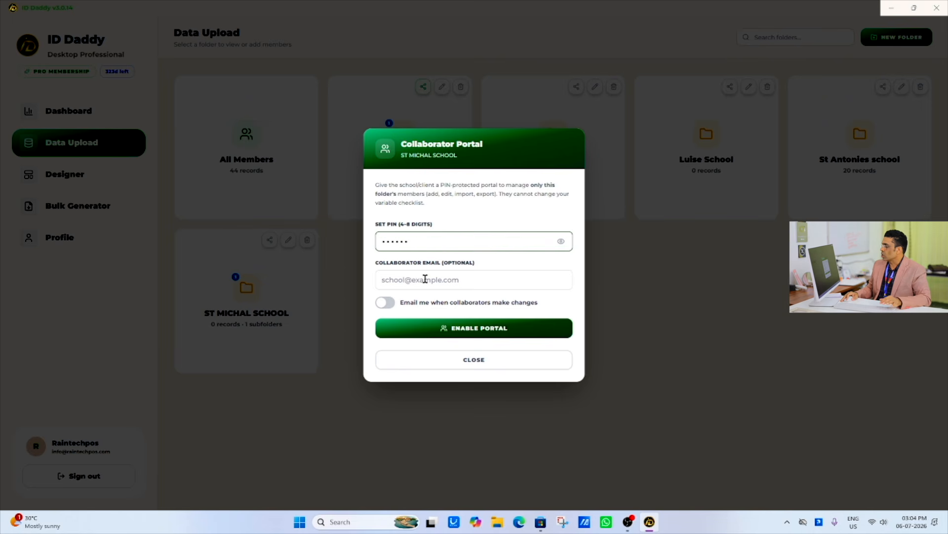
click(454, 329)
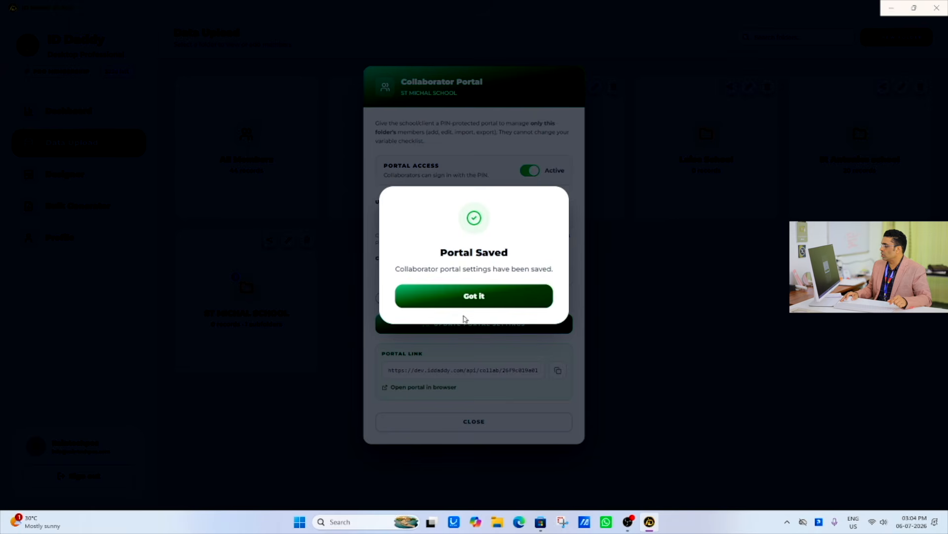
click(475, 297)
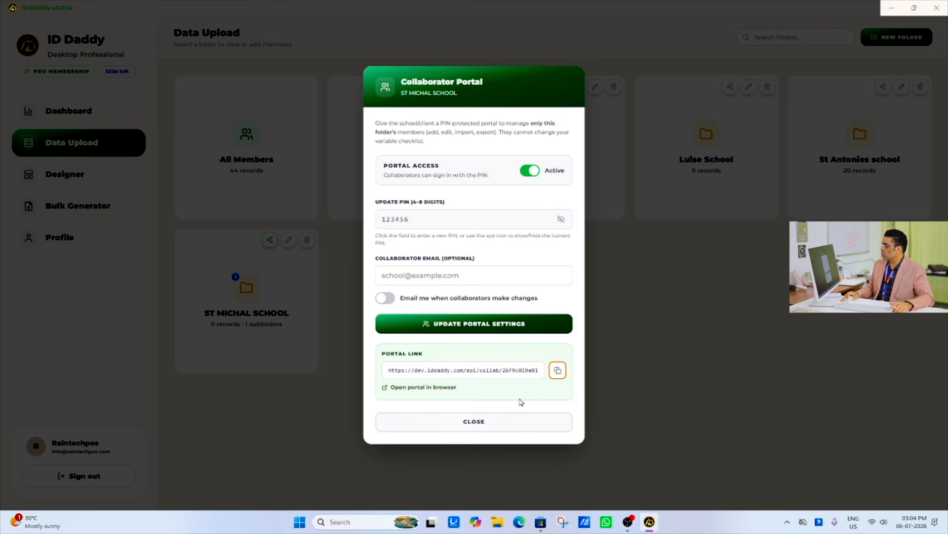
click(461, 423)
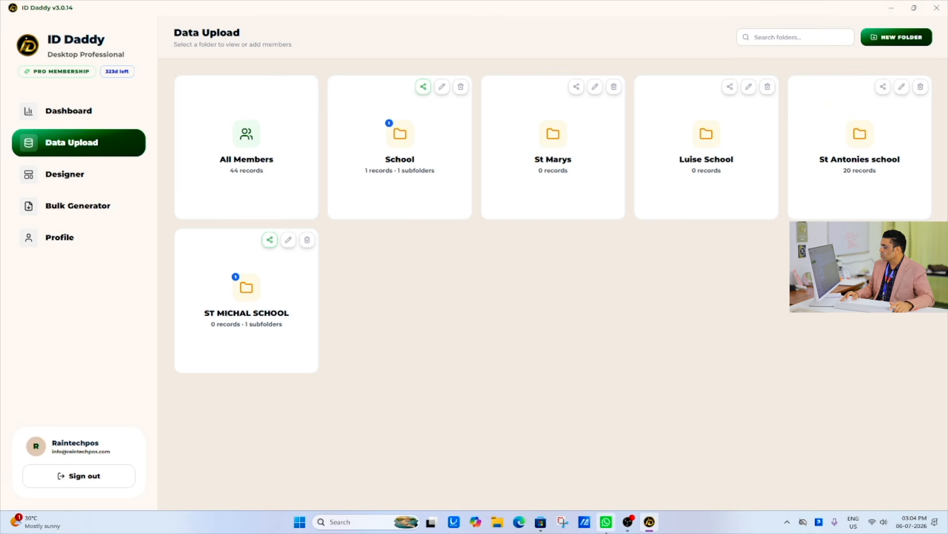
click(914, 7)
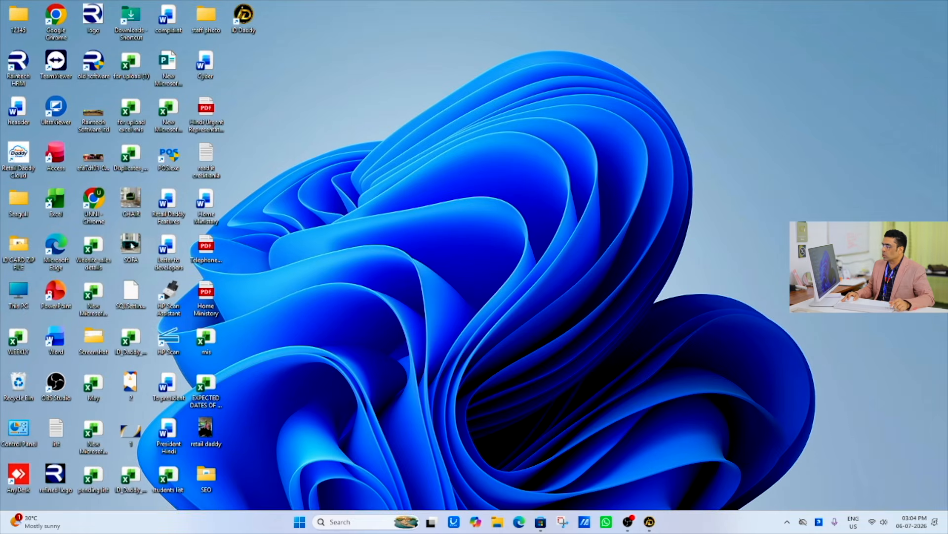
- Switch to Google Chrome and load the copied collaborator portal link for the ST MICHAL SCHOOL folder
double_click(95, 202)
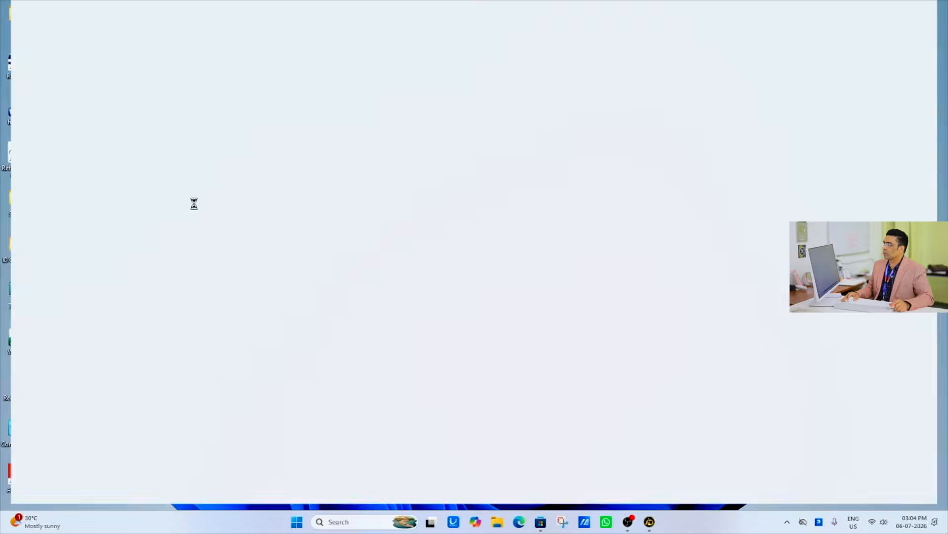
click(173, 31)
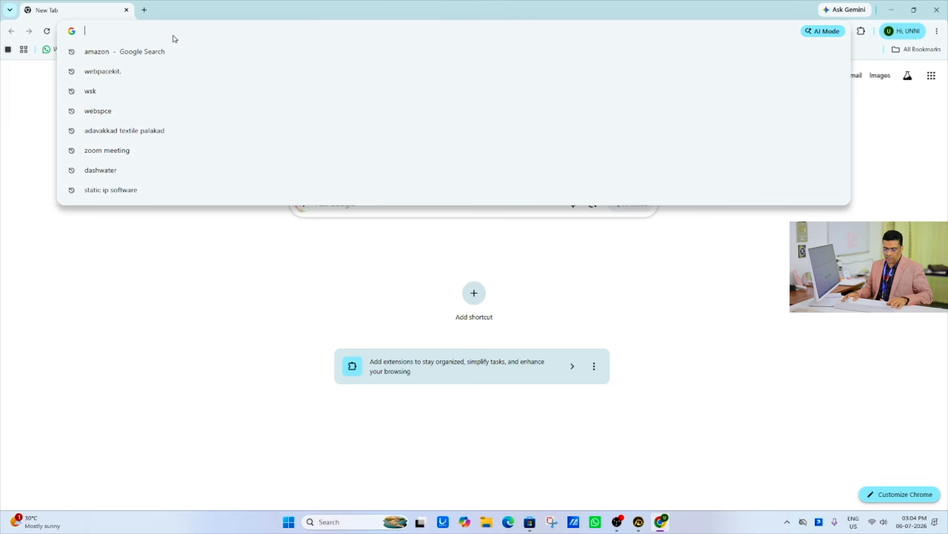
key(Return)
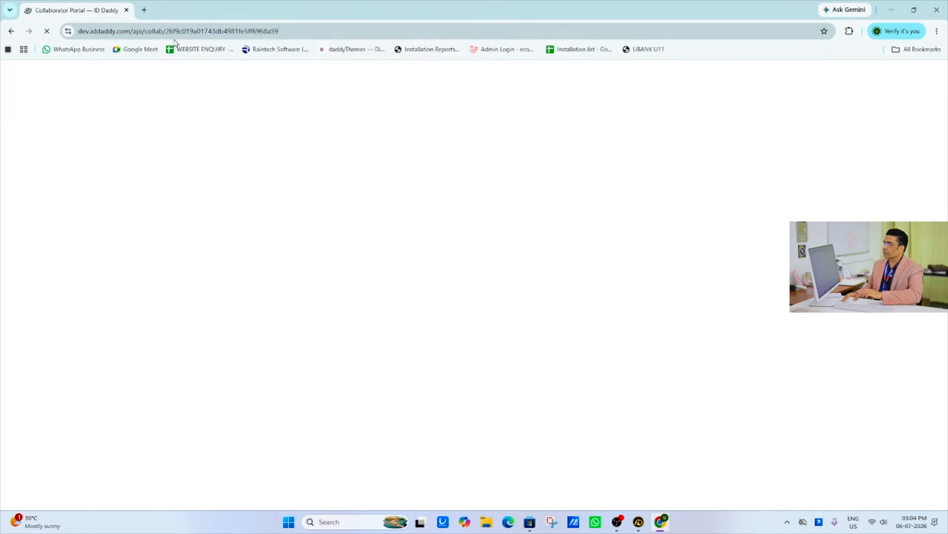
- Enter the portal PIN and access the ST MICHAL SCHOOL collaborator portal
click(660, 285)
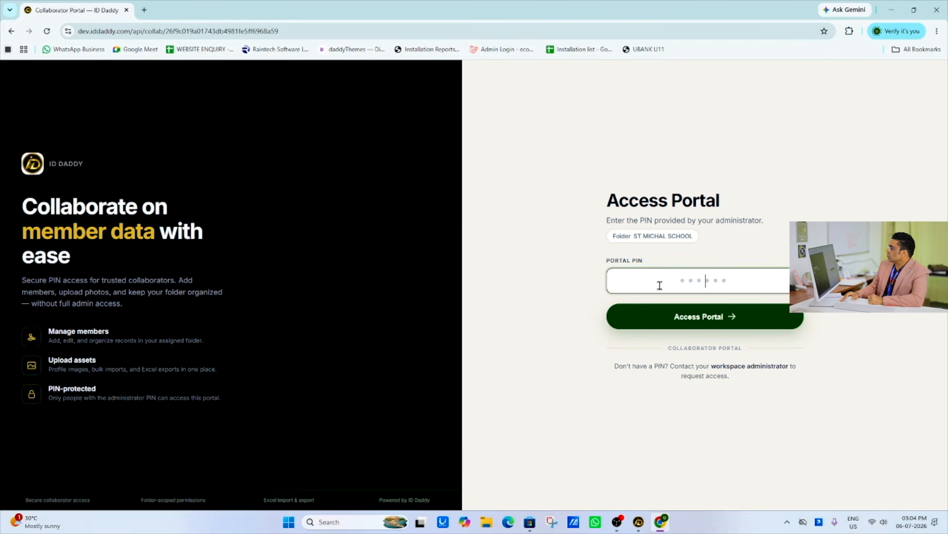
text(12345)
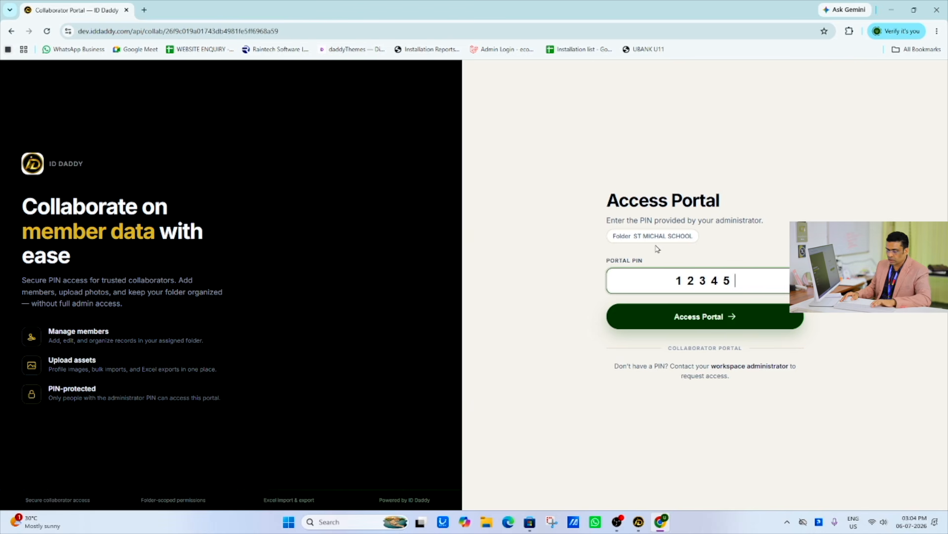
key(Return)
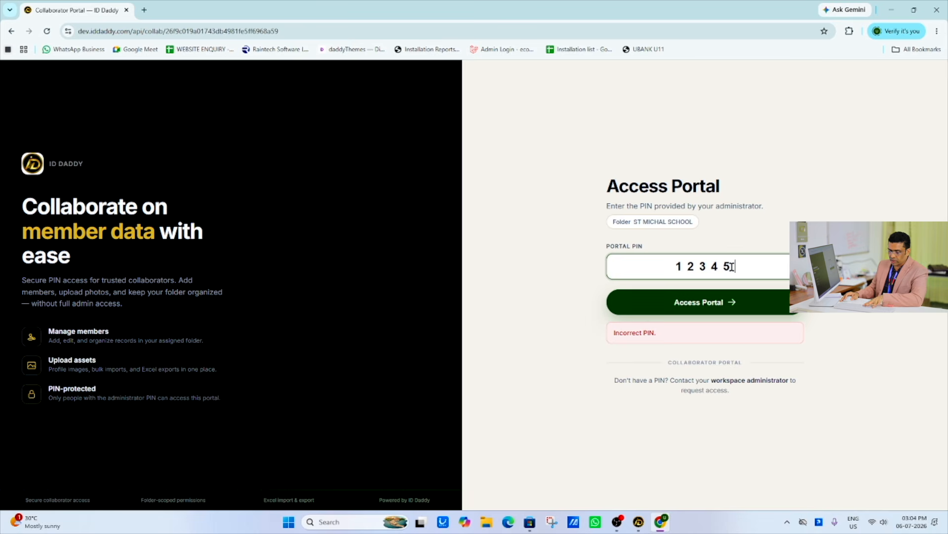
text(6)
click(731, 299)
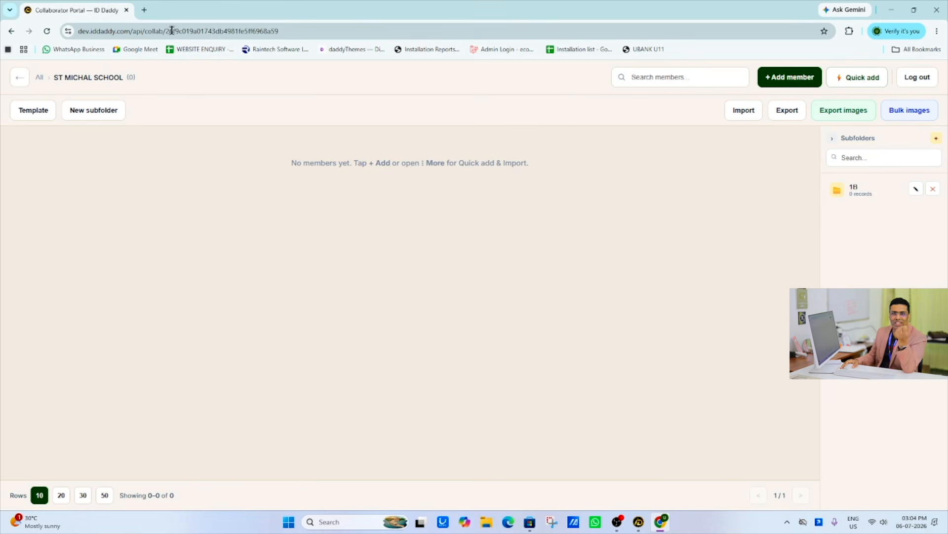
- Open the 1B subfolder in the portal and create a subfolder named "2 C" inside it
click(847, 193)
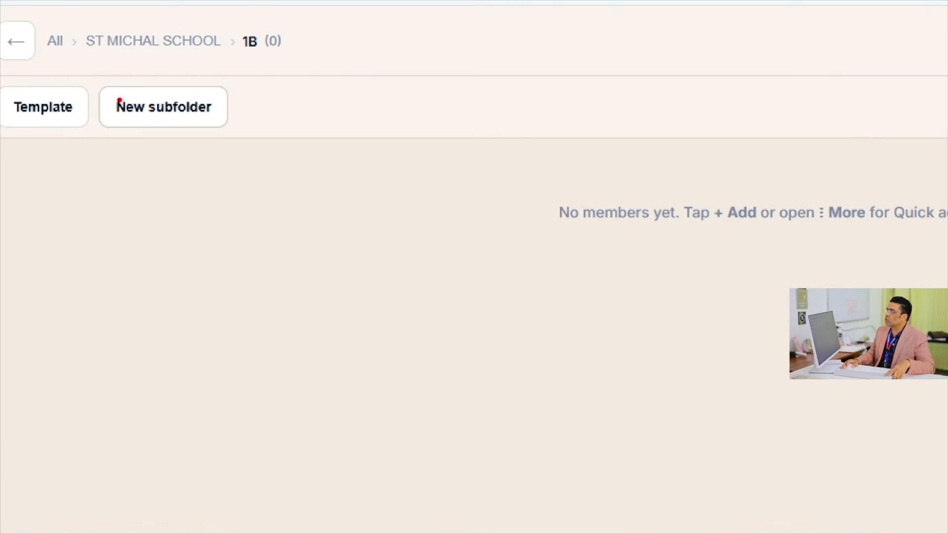
click(194, 115)
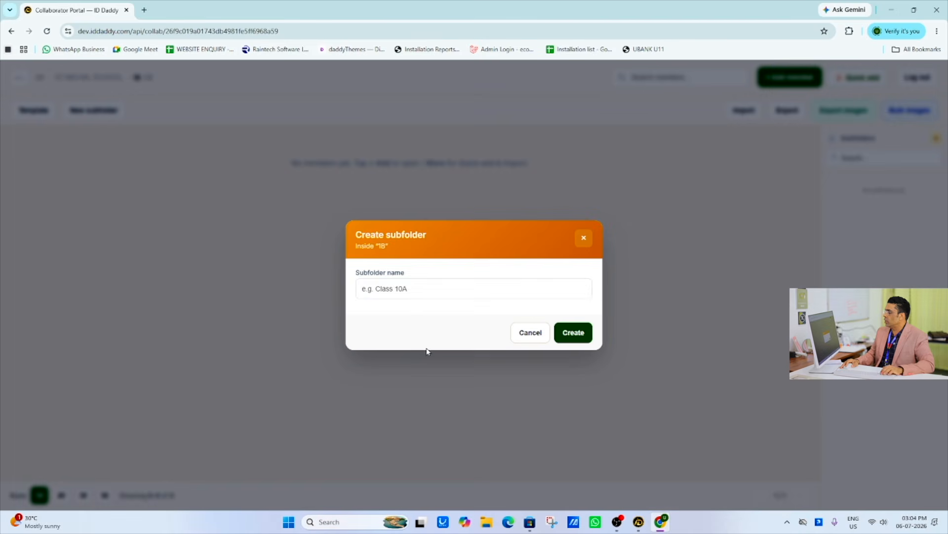
click(357, 297)
text(2 C)
click(557, 333)
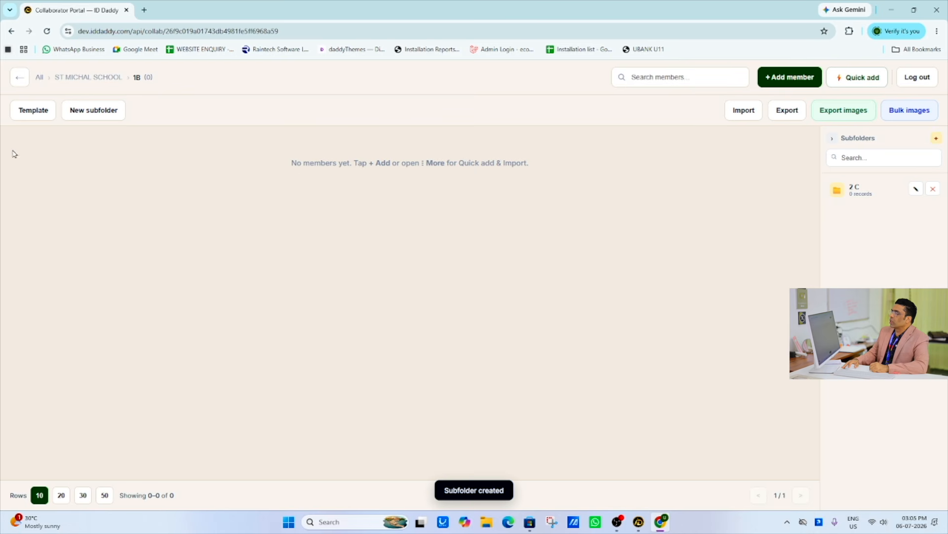
- Return to the ST MICHAL SCHOOL folder and create a subfolder named "2B" directly inside it
click(11, 81)
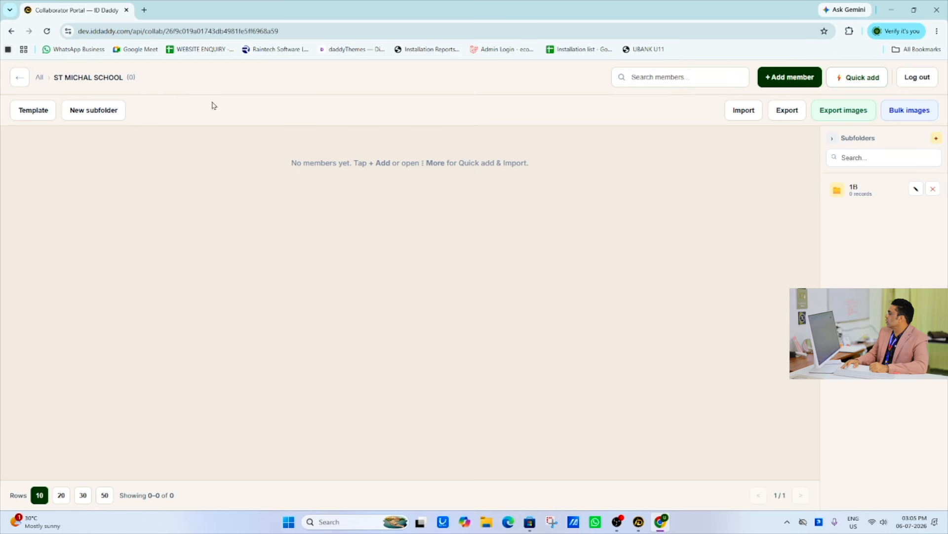
click(851, 190)
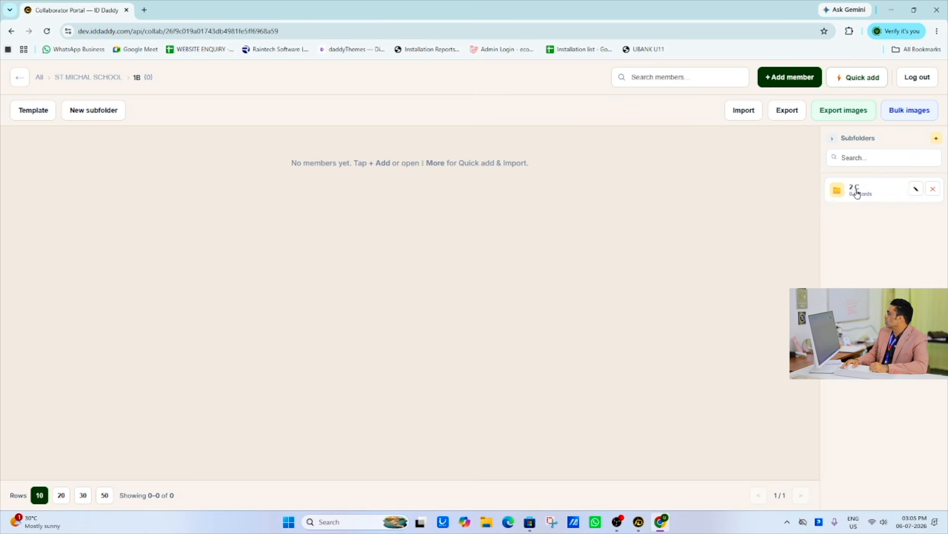
click(19, 79)
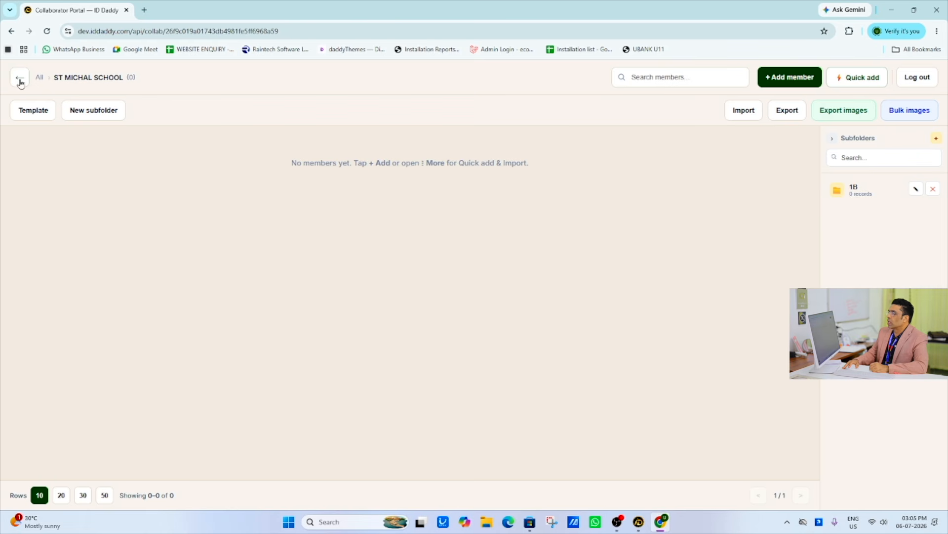
click(106, 108)
click(435, 294)
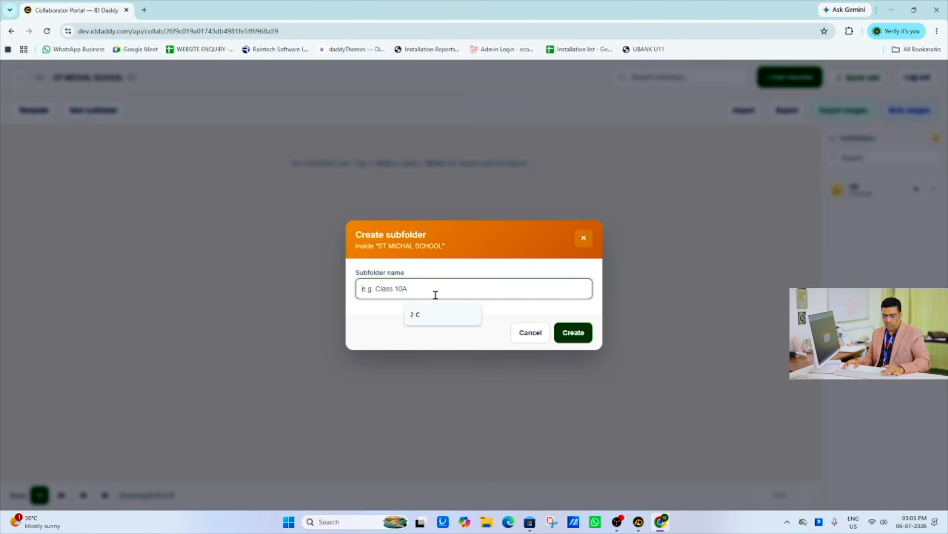
text(2B)
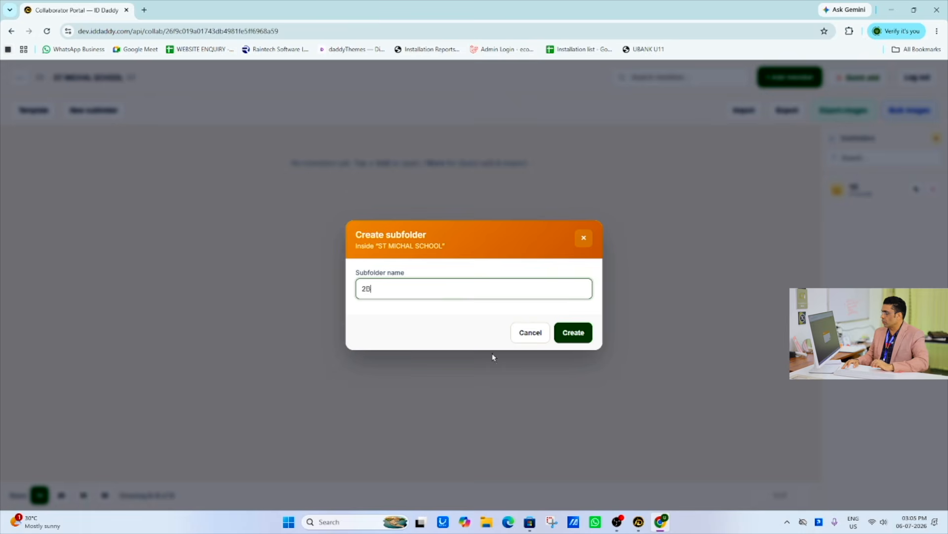
click(570, 343)
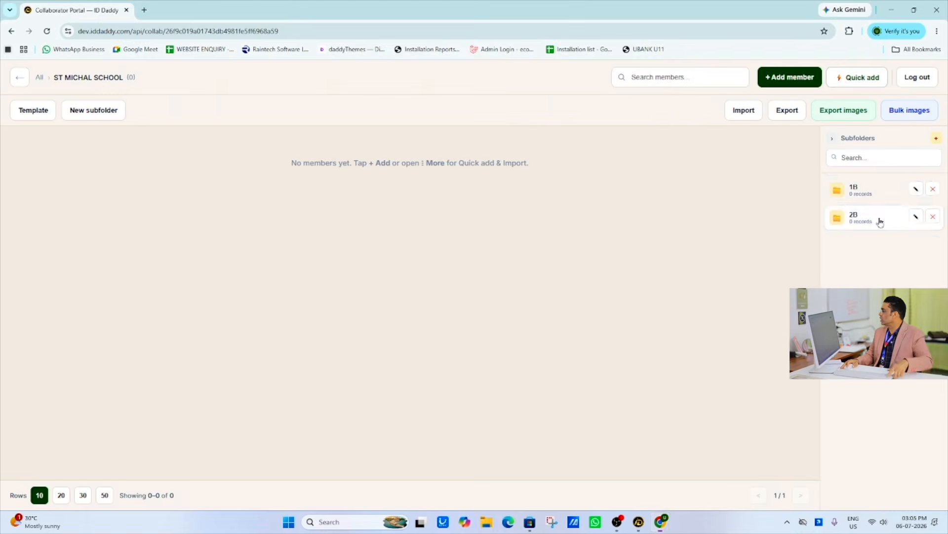
- In 1B's quick-add spreadsheet, fill row 1 with name, birth date, title MANAGER, ID number, department SALES, gender M and parent phone
click(862, 188)
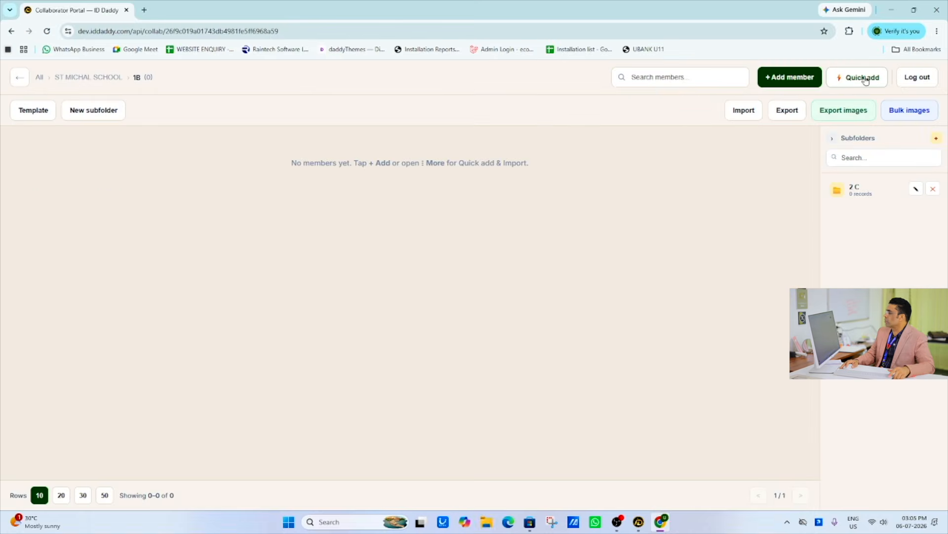
click(824, 72)
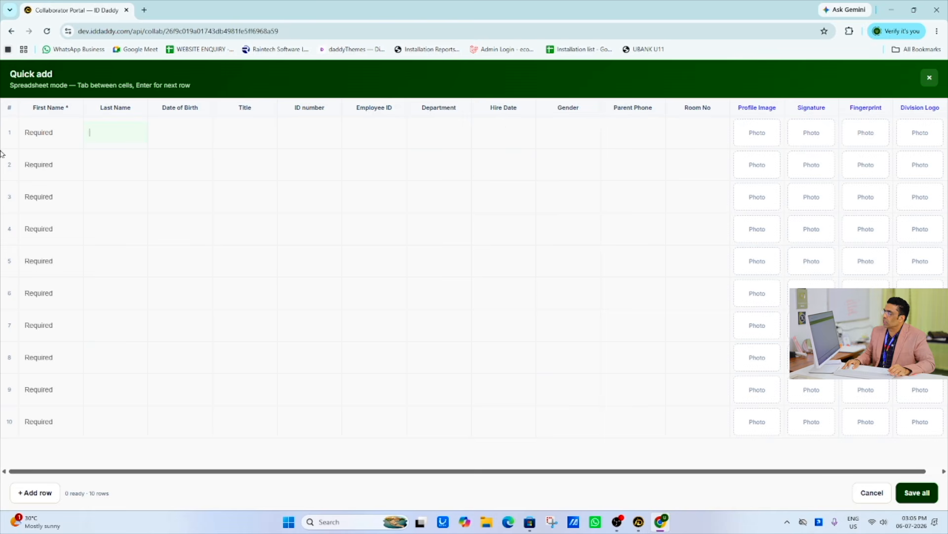
text(SHIBIN)
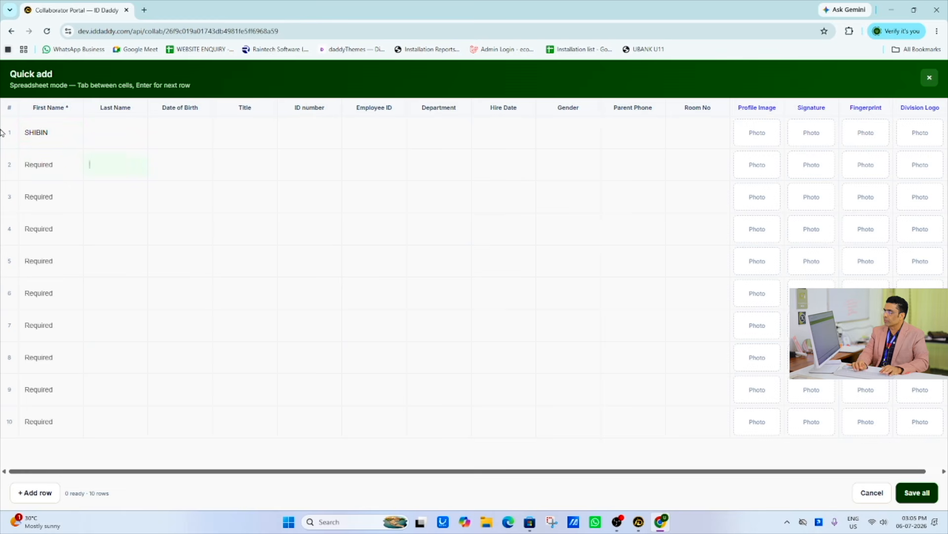
key(Tab)
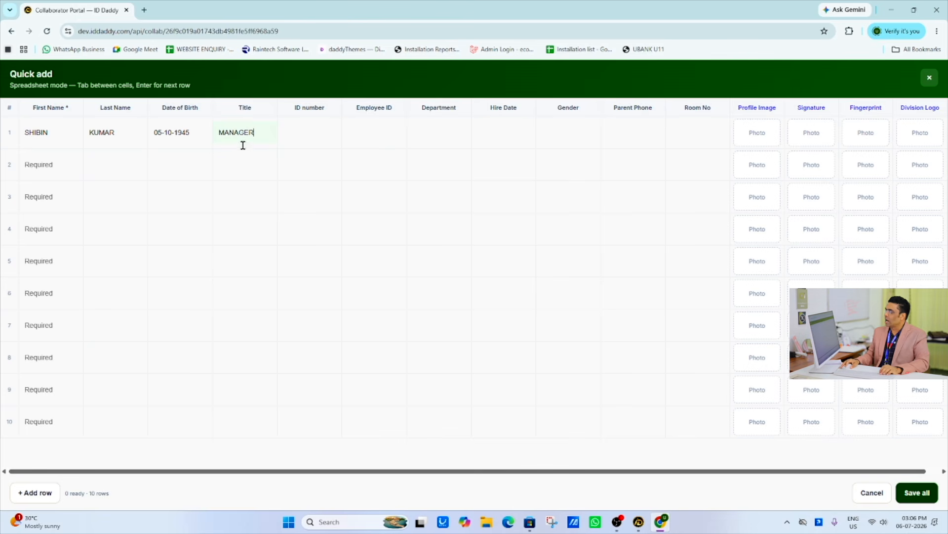
text(2322)
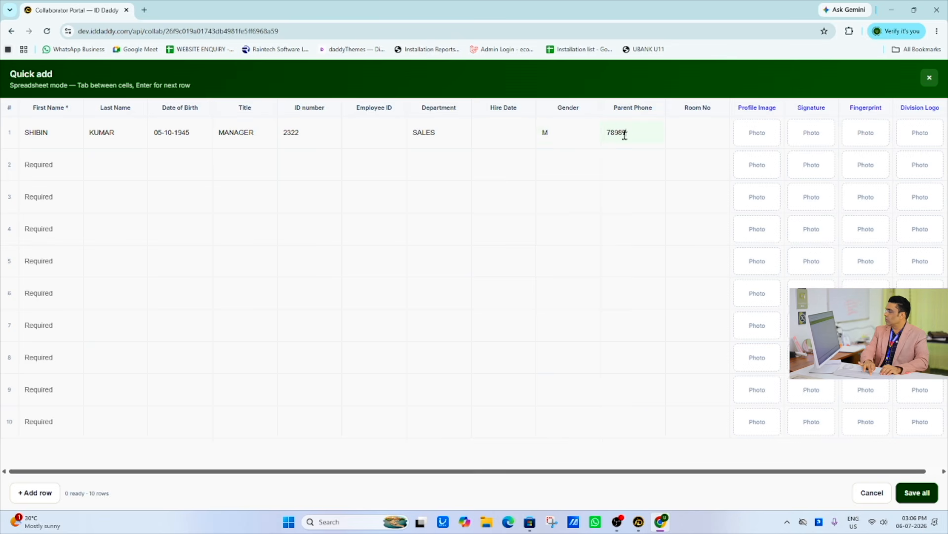
- Attach image 1 from Desktop > staff photo > images as row 1's profile image and save all the quick-add entries
click(764, 141)
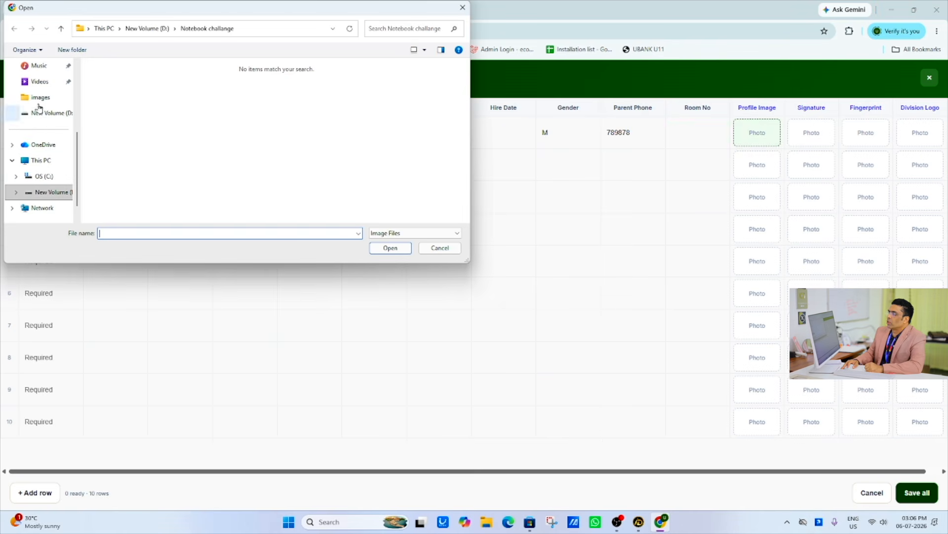
click(46, 163)
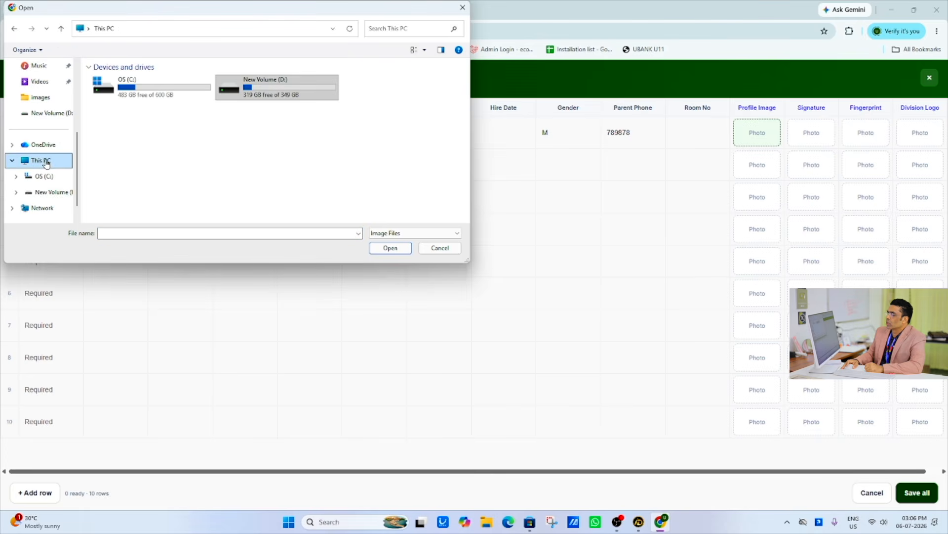
scroll(42, 148, up, 5)
click(43, 132)
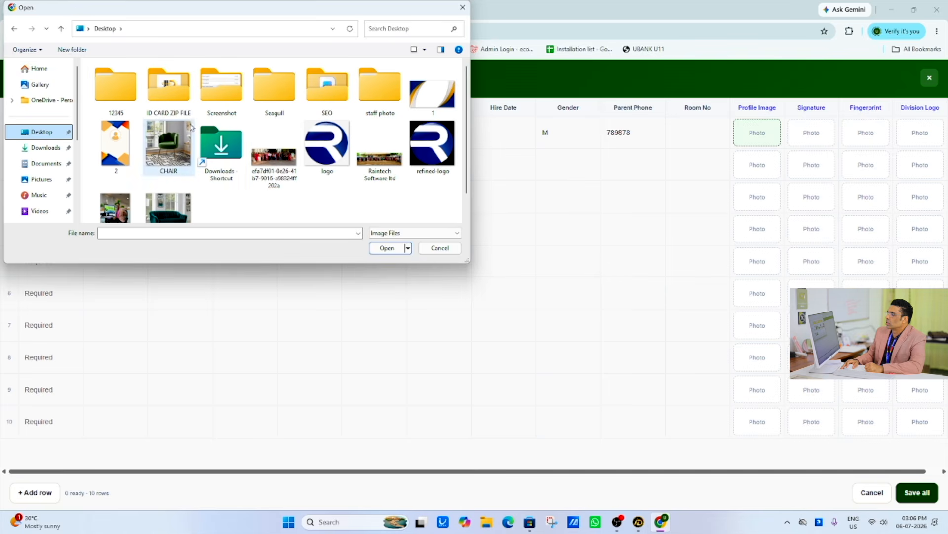
double_click(357, 89)
double_click(140, 87)
double_click(111, 83)
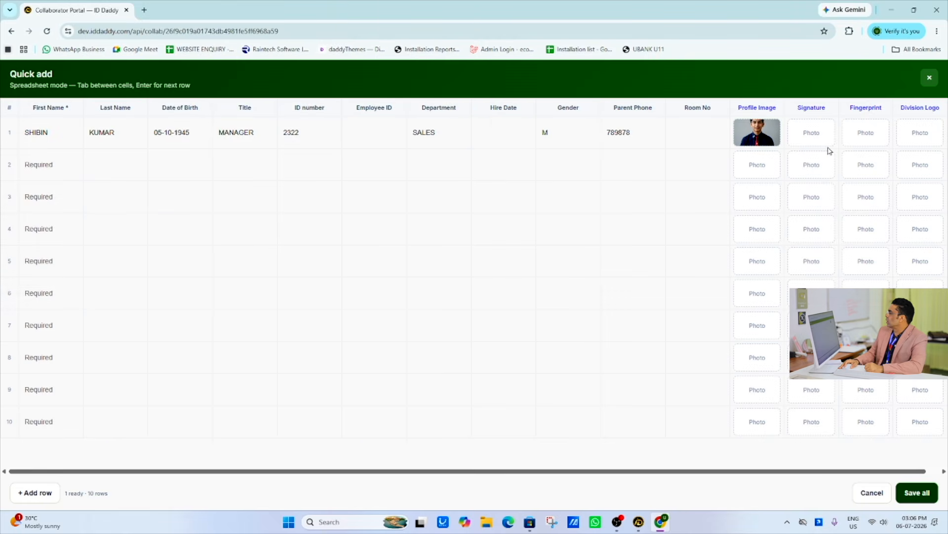
click(99, 160)
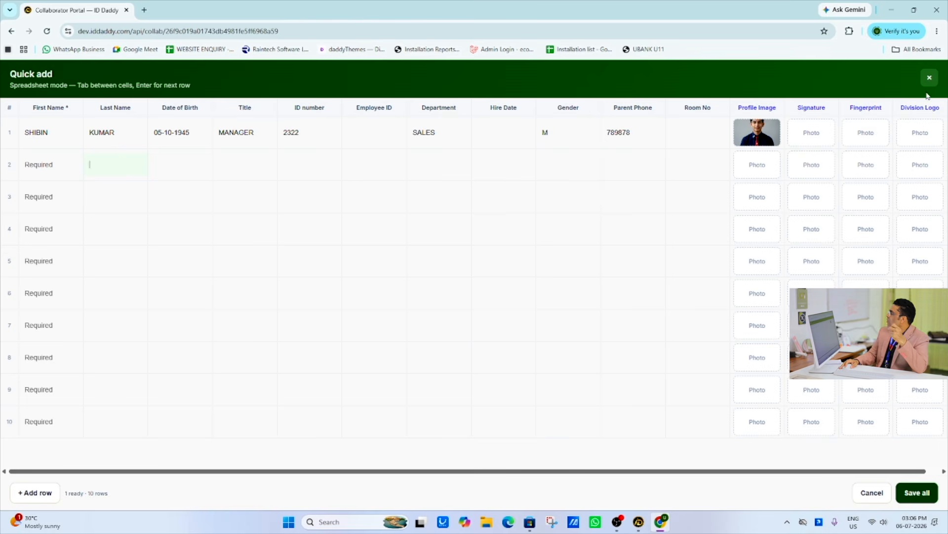
click(911, 496)
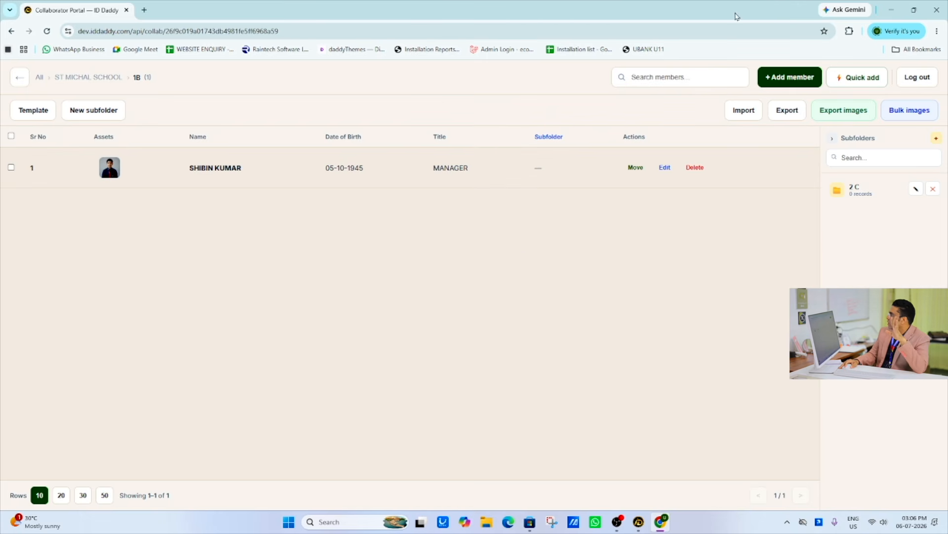
- Minimize the browser, switch back to the ID Daddy desktop app and open the ST MICHAL SCHOOL folder
click(892, 10)
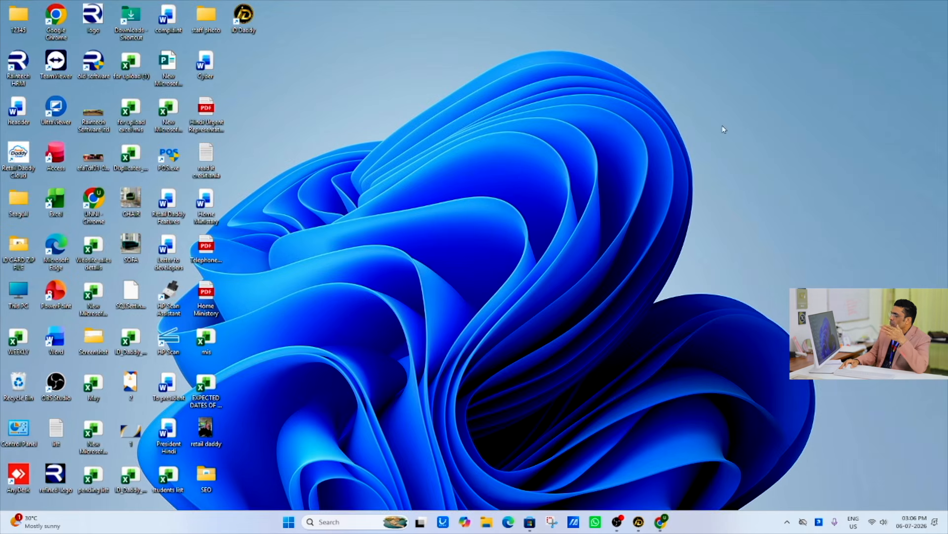
click(639, 522)
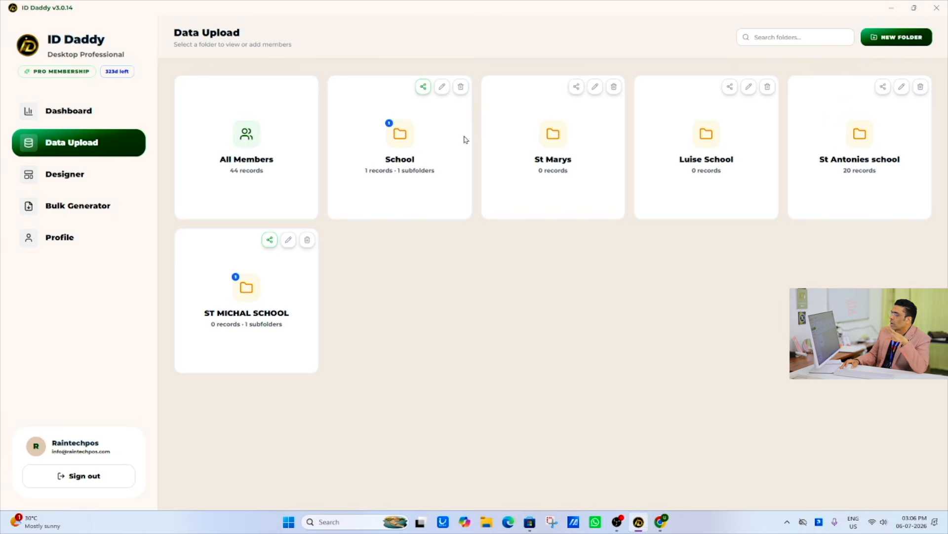
click(245, 324)
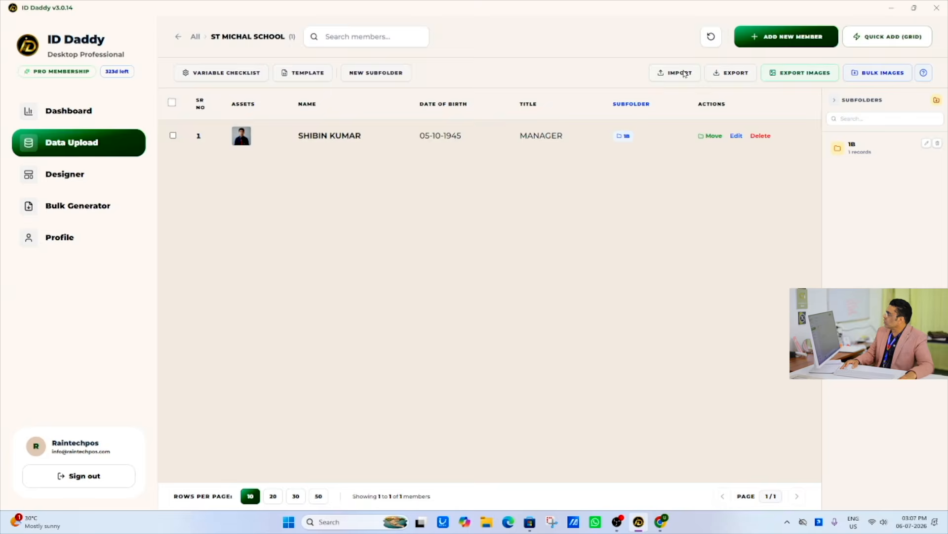
- Import the members from the "students list" Excel file on the Desktop into the ST MICHAL SCHOOL folder
click(664, 76)
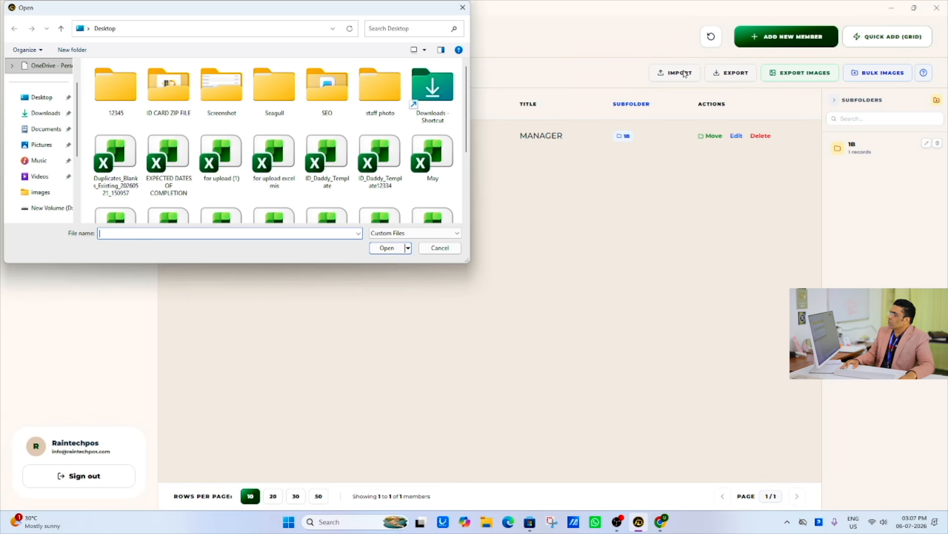
click(40, 98)
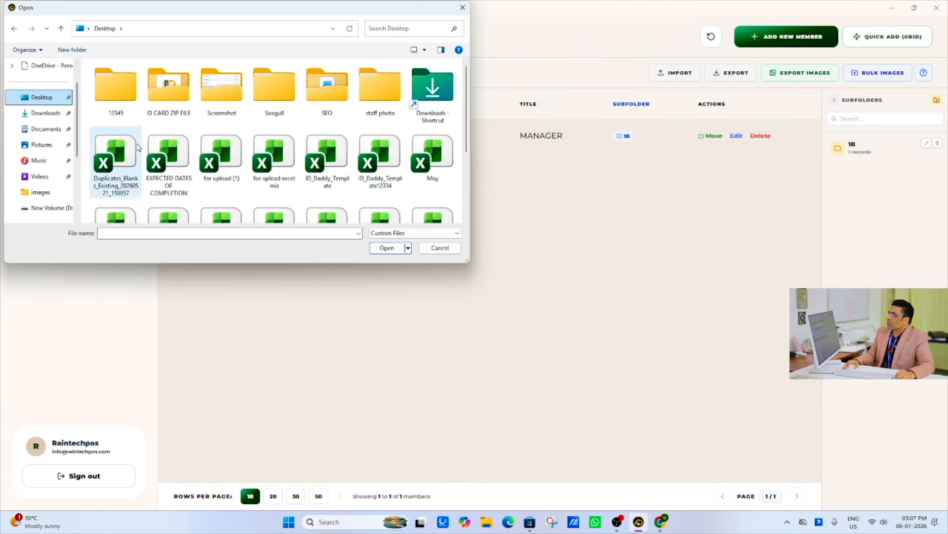
scroll(290, 164, down, 1)
click(386, 179)
double_click(387, 178)
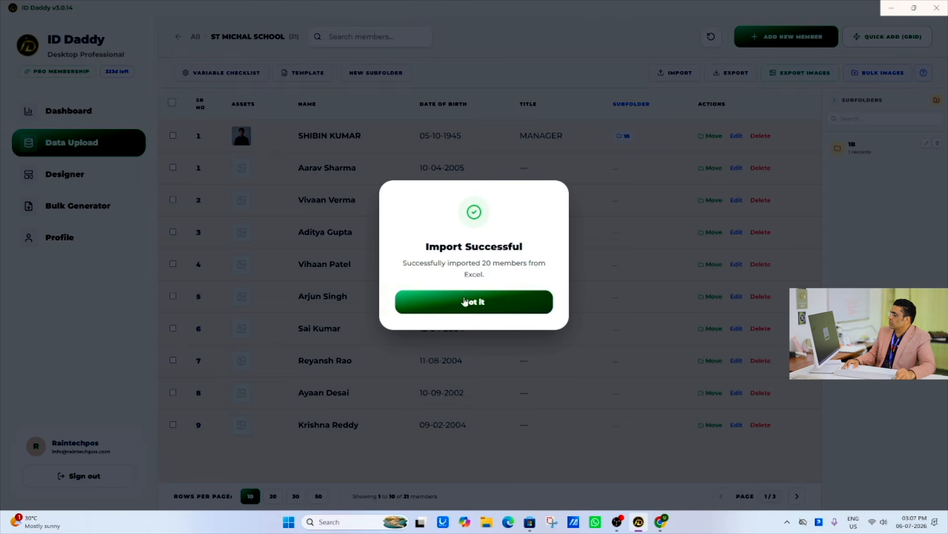
click(444, 291)
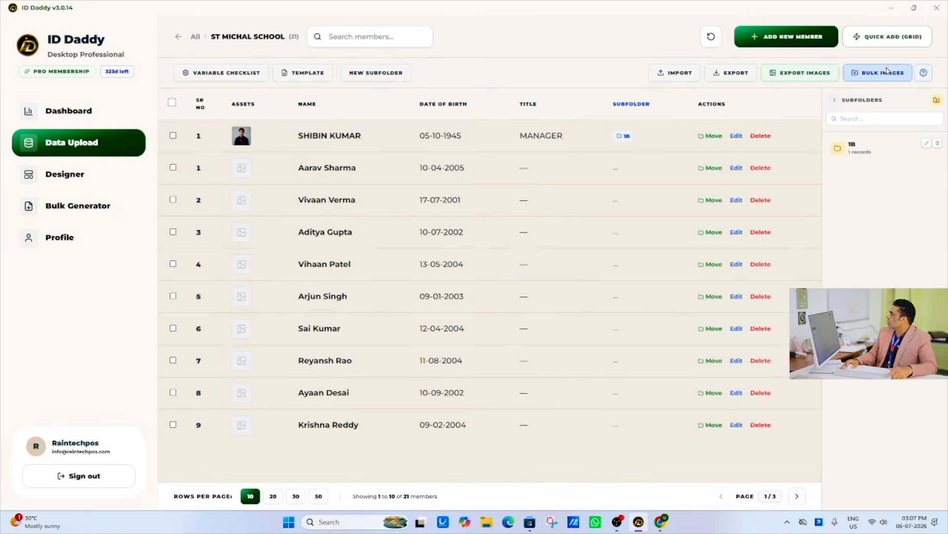
- Bulk upload all the photos from Desktop > staff photo > images to the ST MICHAL SCHOOL members and dismiss the upload summary
click(887, 71)
double_click(397, 95)
double_click(109, 80)
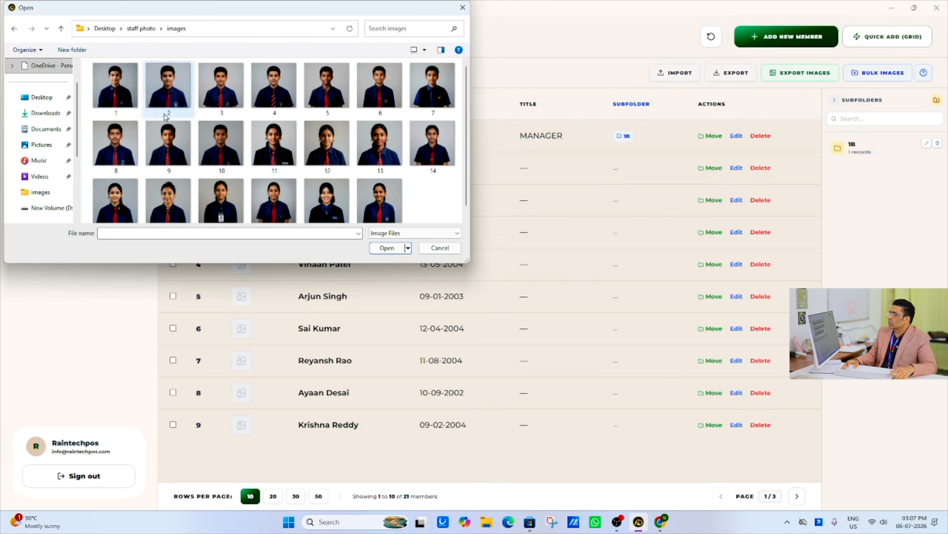
click(207, 124)
key(ctrl+a)
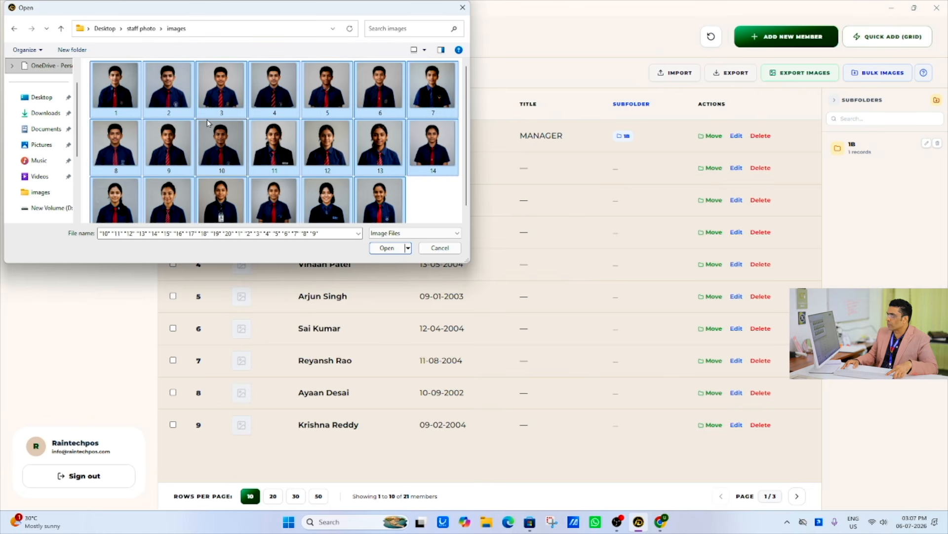
click(397, 248)
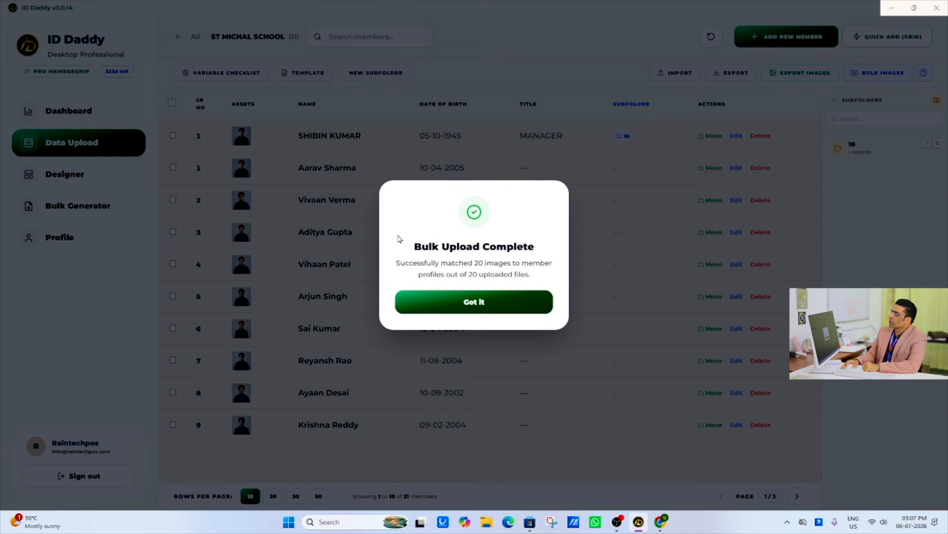
click(461, 295)
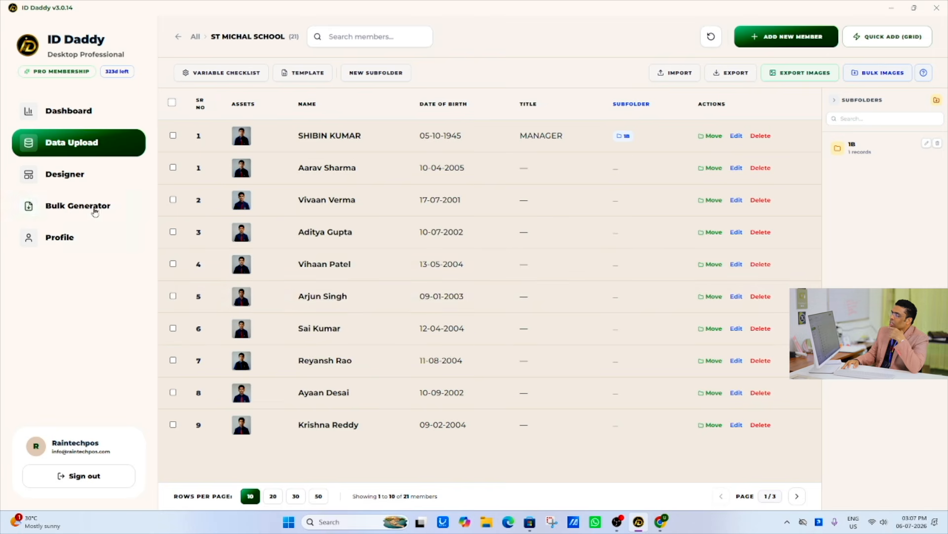
- Start a design from the official vertical red-and-black COMPANY NAME template, check its back side, save it and return to the template gallery
click(79, 181)
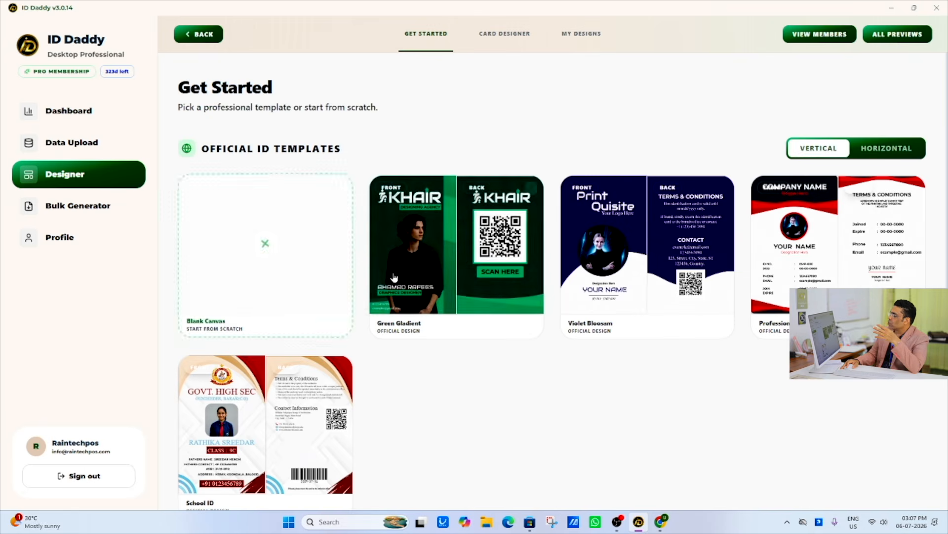
mouse_move(798, 269)
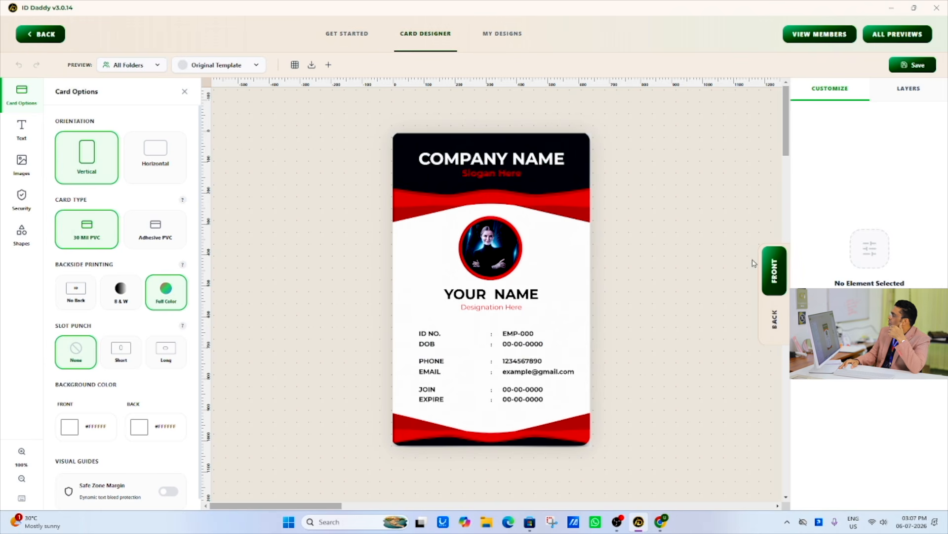
click(775, 319)
click(774, 272)
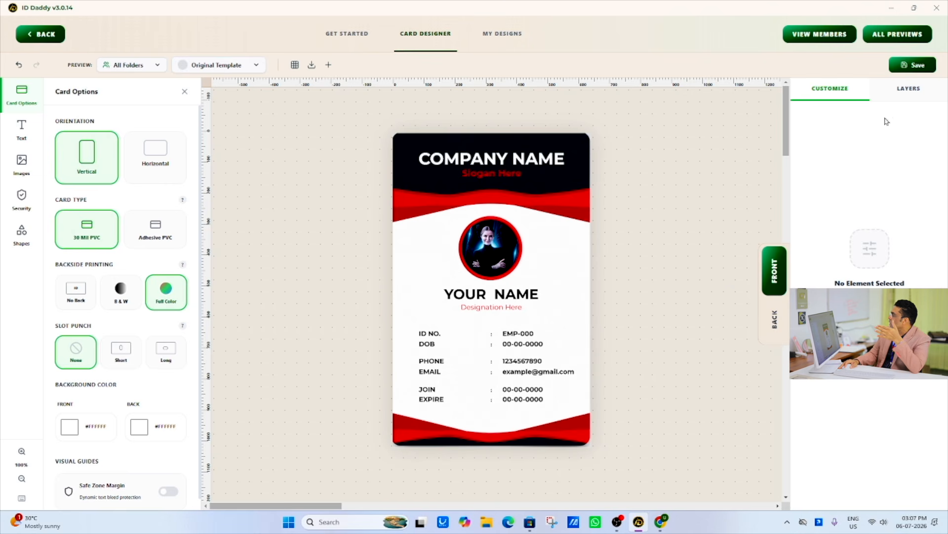
click(913, 64)
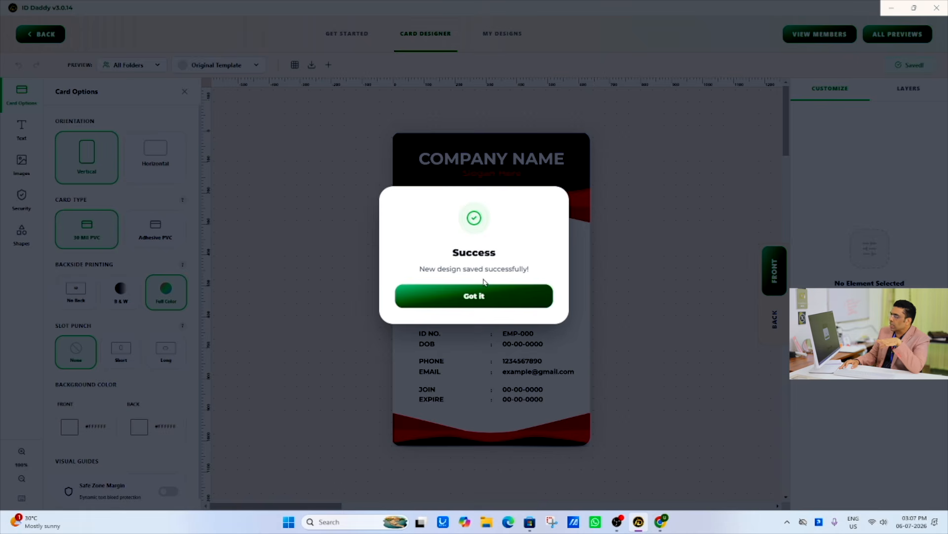
click(435, 296)
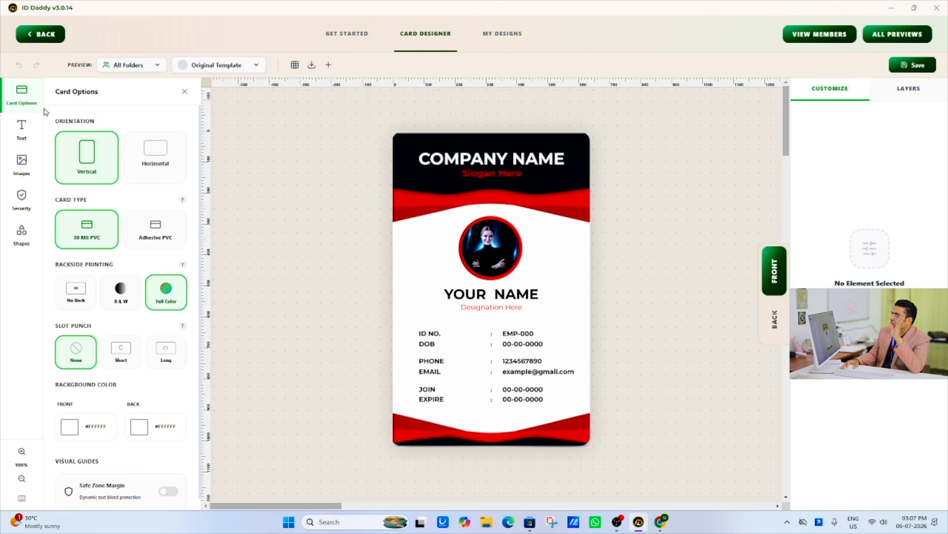
click(38, 34)
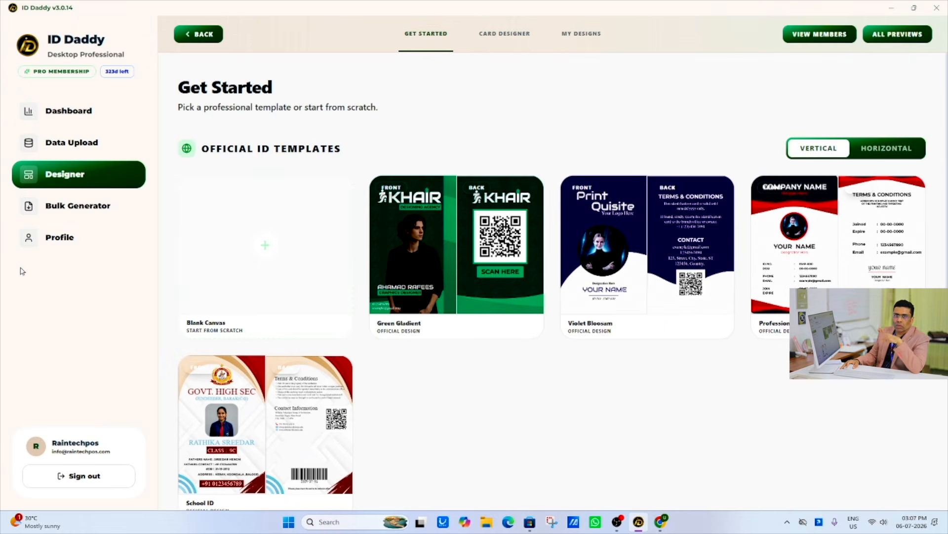
- In the Bulk Generator, generate the member card previews for All Folders using the Design 24 template and look through them
click(70, 207)
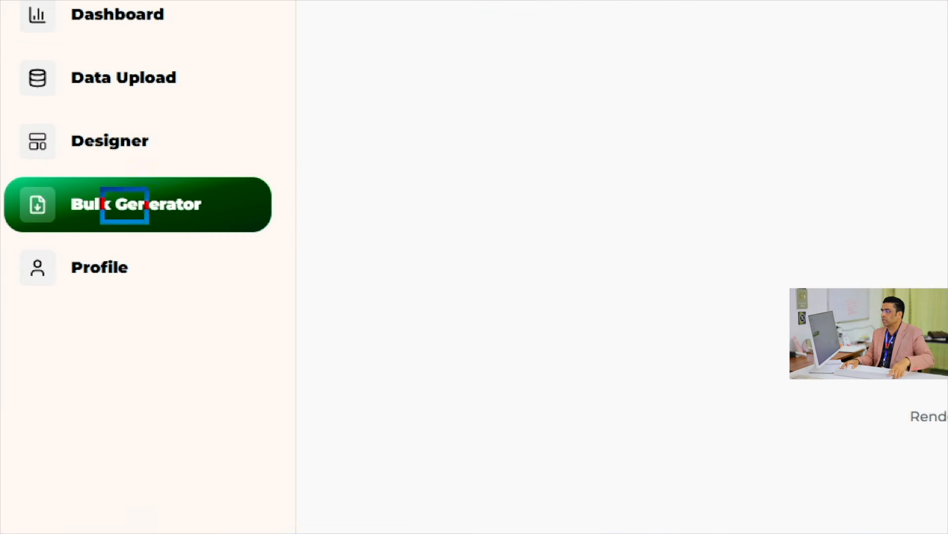
click(294, 67)
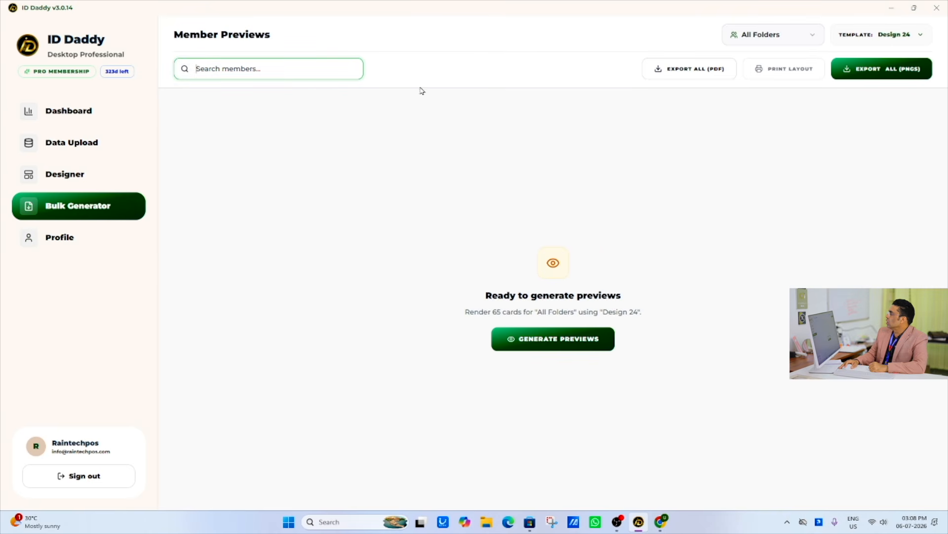
click(800, 39)
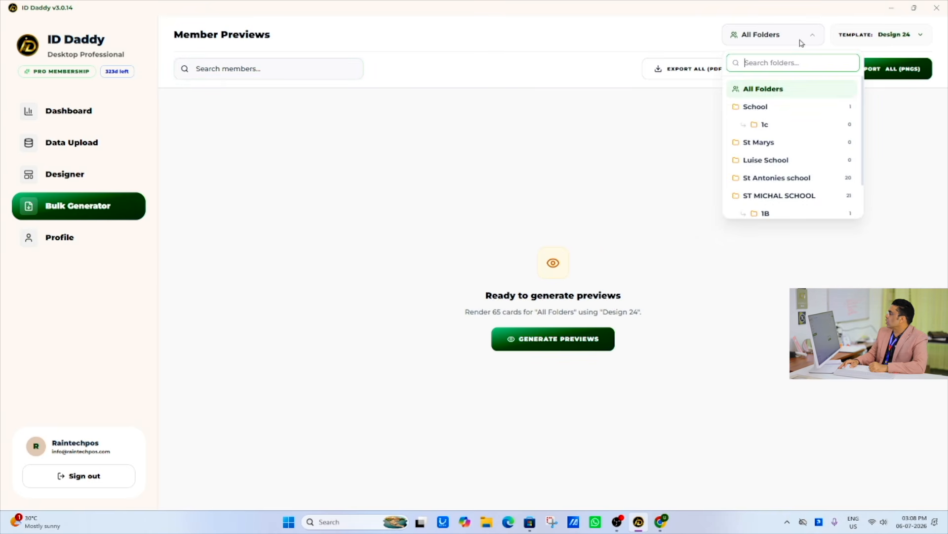
click(767, 90)
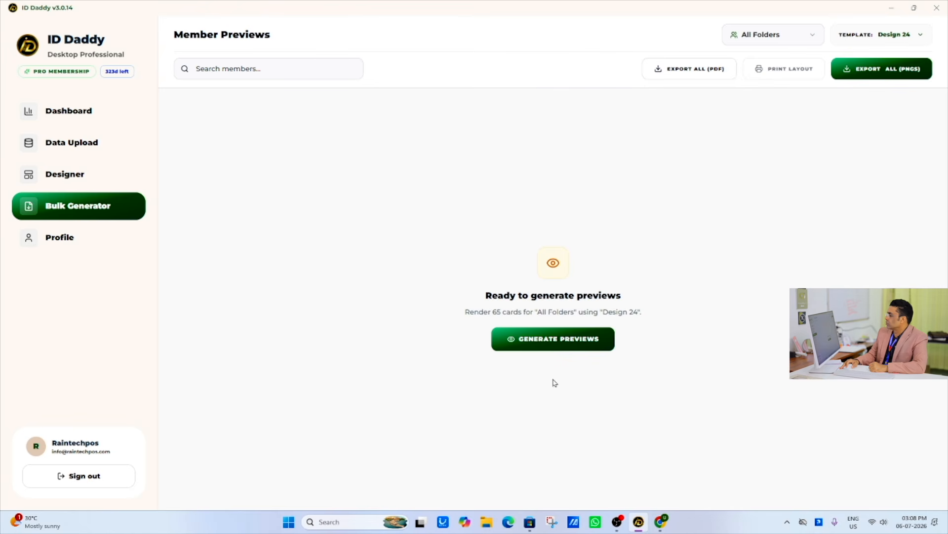
click(558, 341)
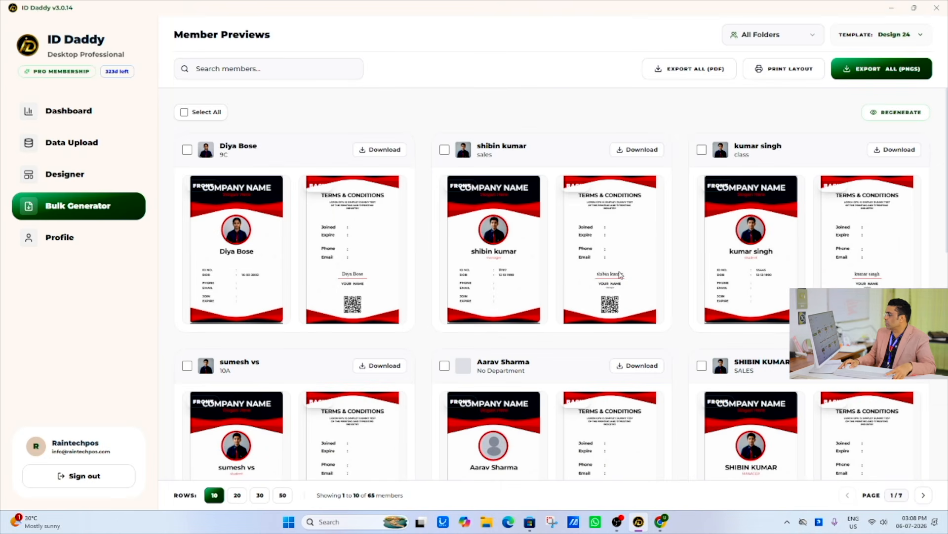
scroll(557, 250, down, 10)
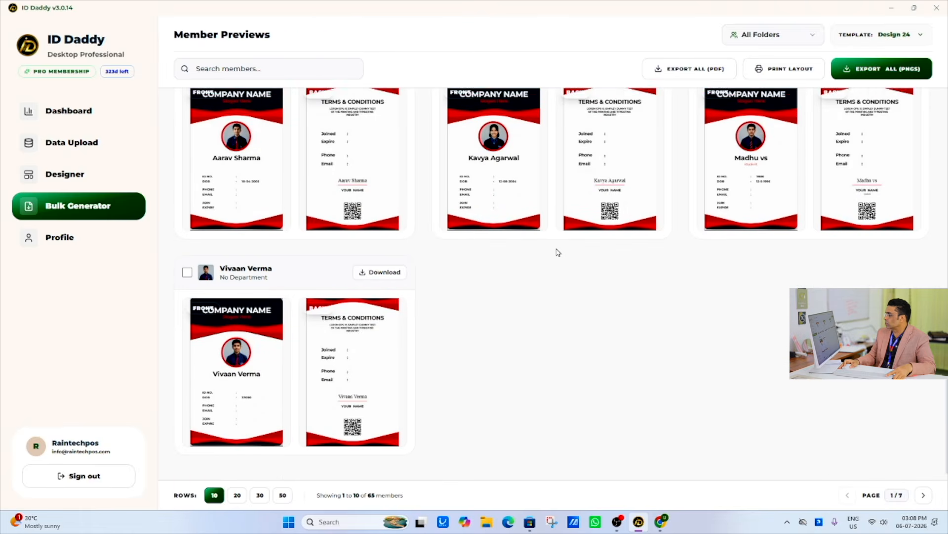
scroll(557, 252, up, 5)
scroll(557, 252, up, 5)
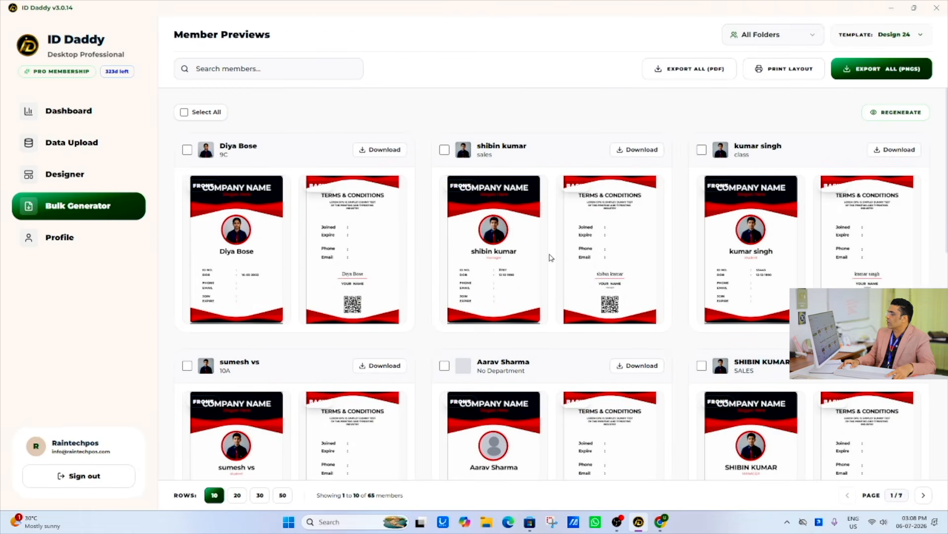
- Select all member cards and page through their A4 portrait print layout preview, closing it without exporting
click(184, 114)
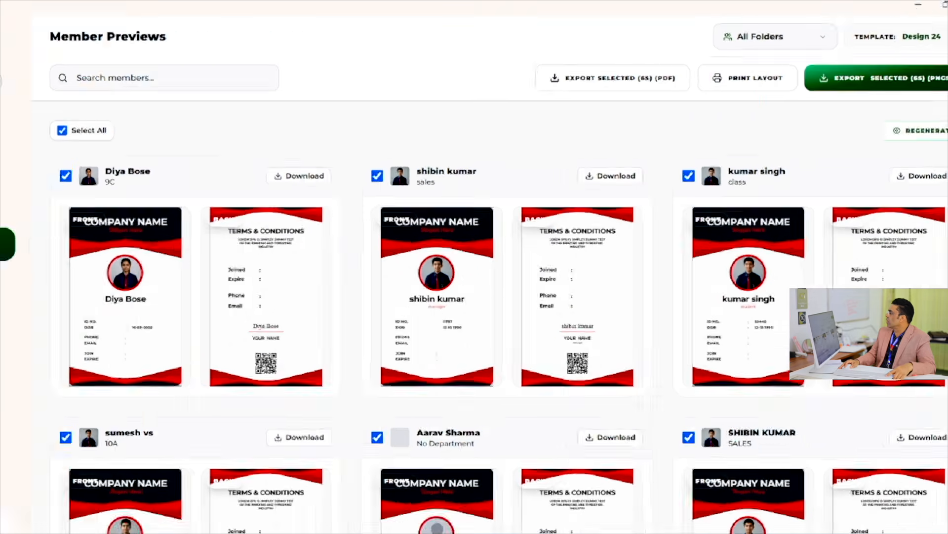
click(756, 78)
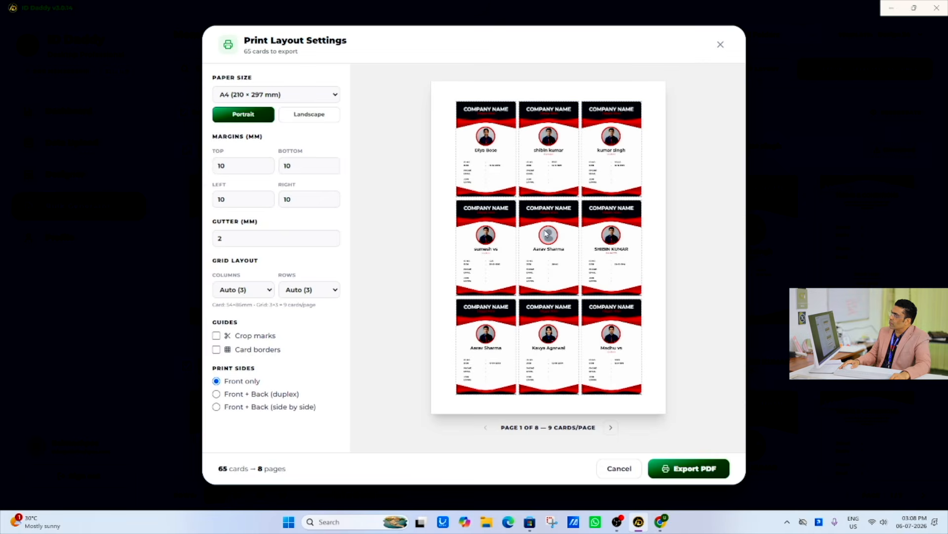
click(611, 427)
click(611, 428)
click(611, 428)
click(611, 427)
click(612, 427)
click(611, 428)
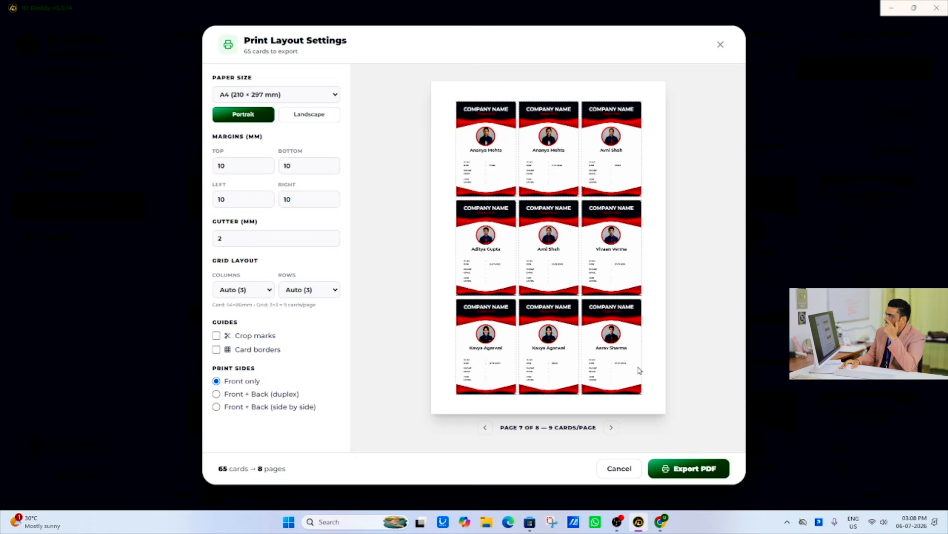
click(721, 45)
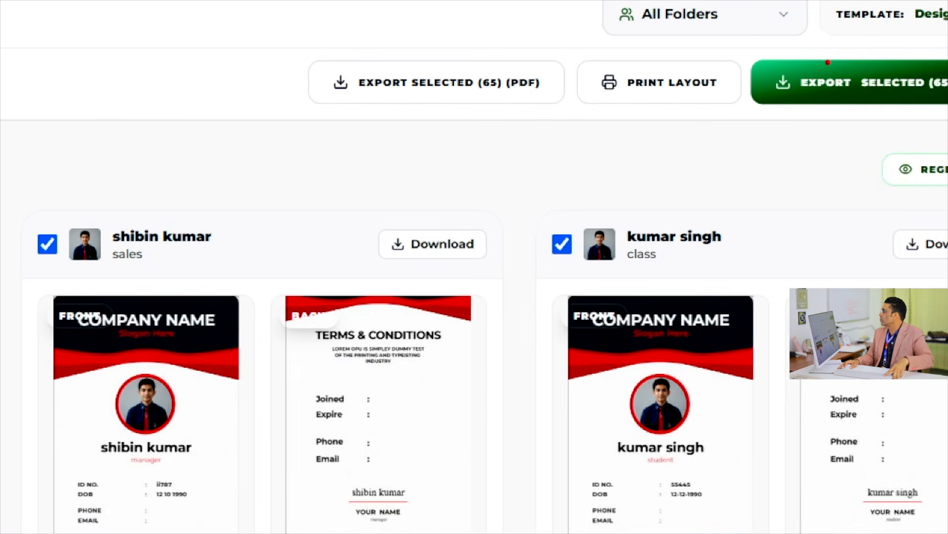
- Export the selected cards as PNGs in a ZIP archive named 1234567 on the Desktop
click(824, 74)
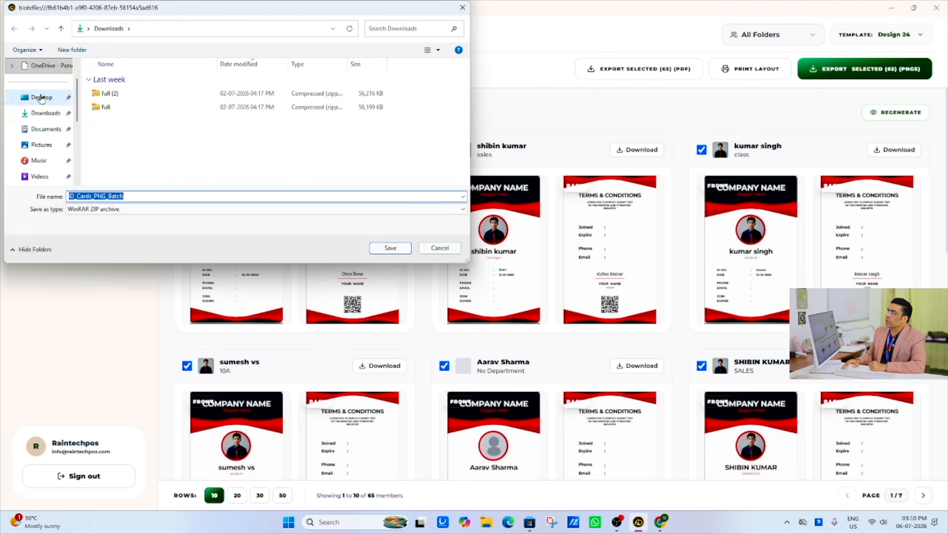
click(42, 97)
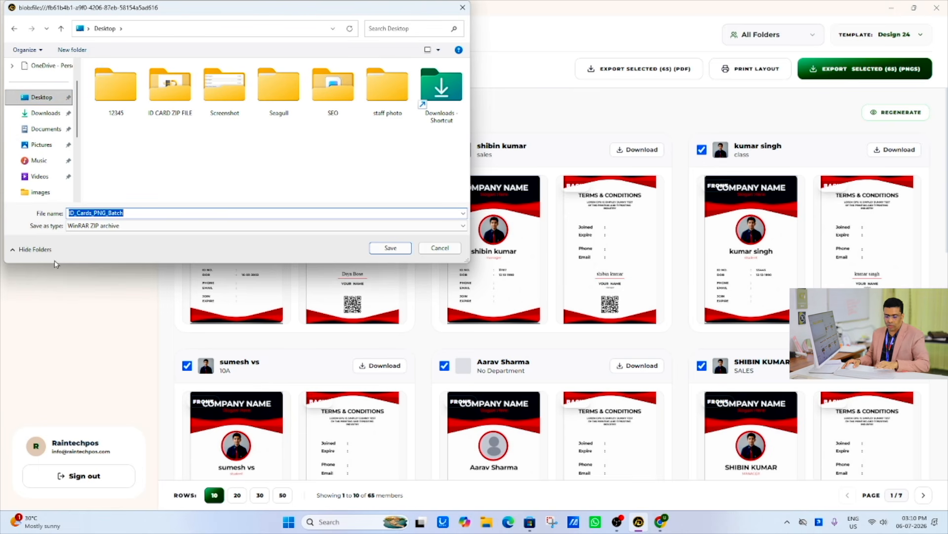
text(12345)
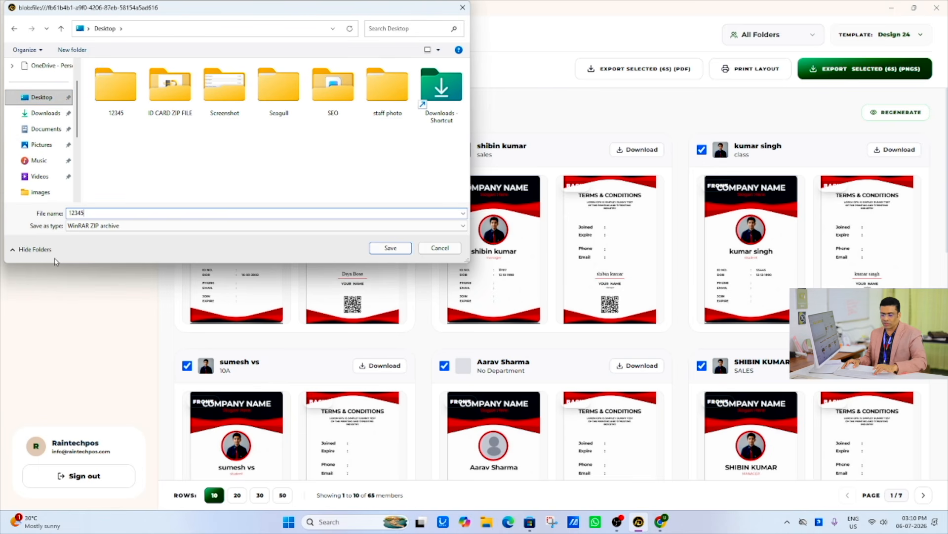
text(67)
click(391, 247)
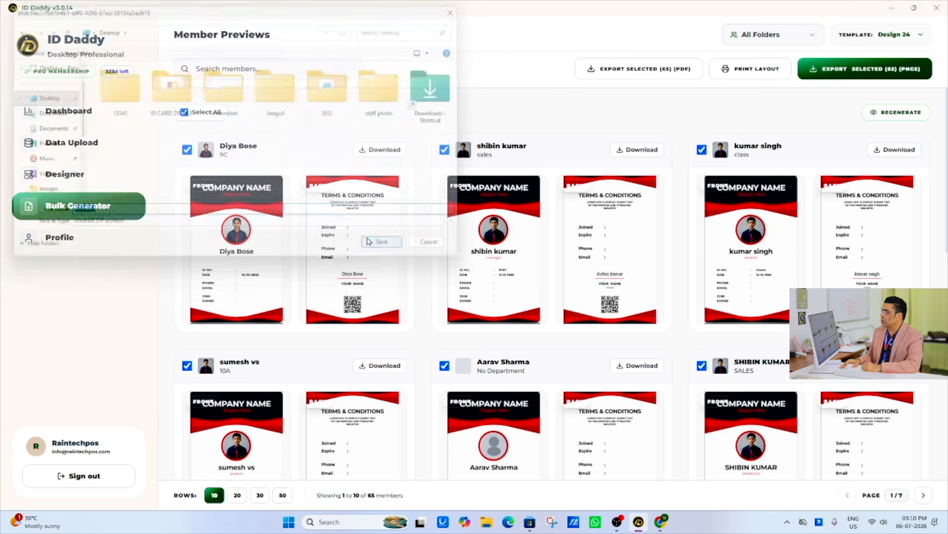
- Minimize ID Daddy, open the 1234567 archive on the Desktop in a maximized window and enter the sixth member's folder
click(892, 8)
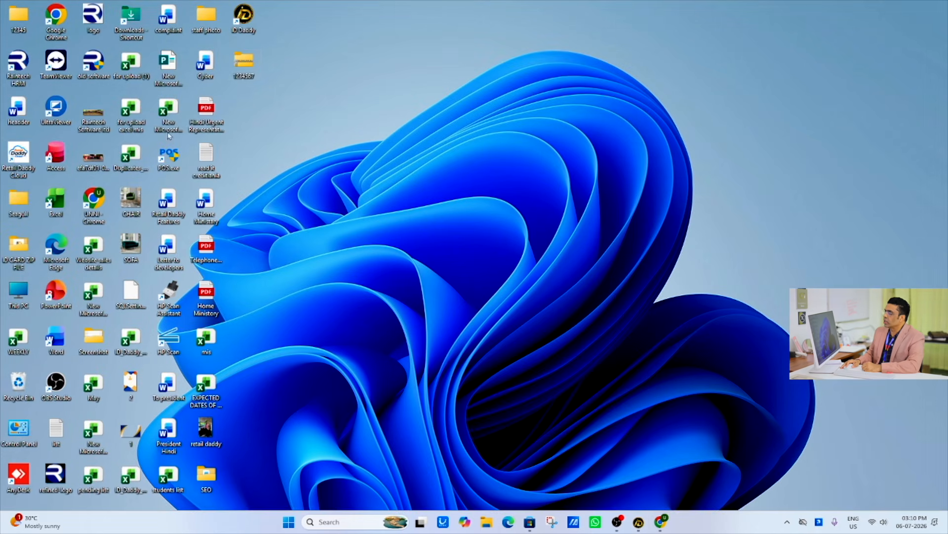
mouse_move(249, 73)
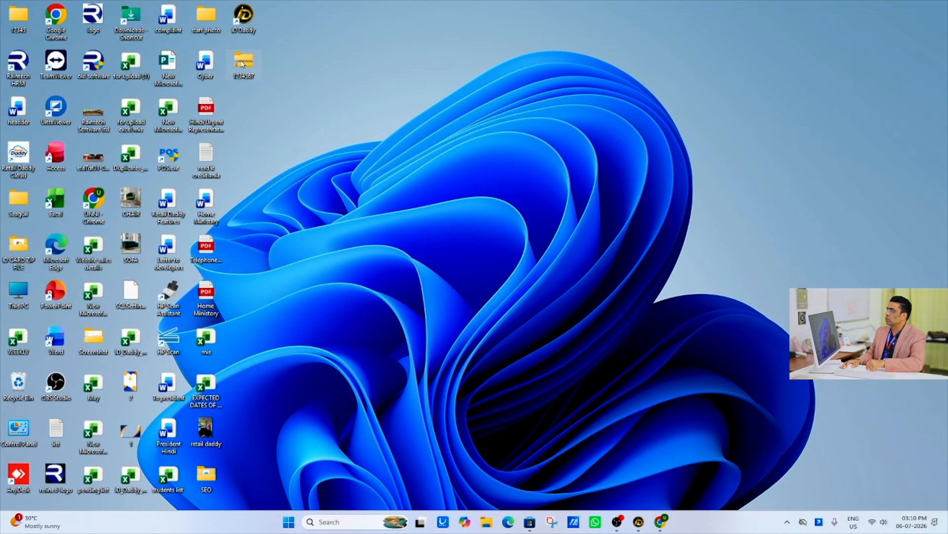
double_click(248, 76)
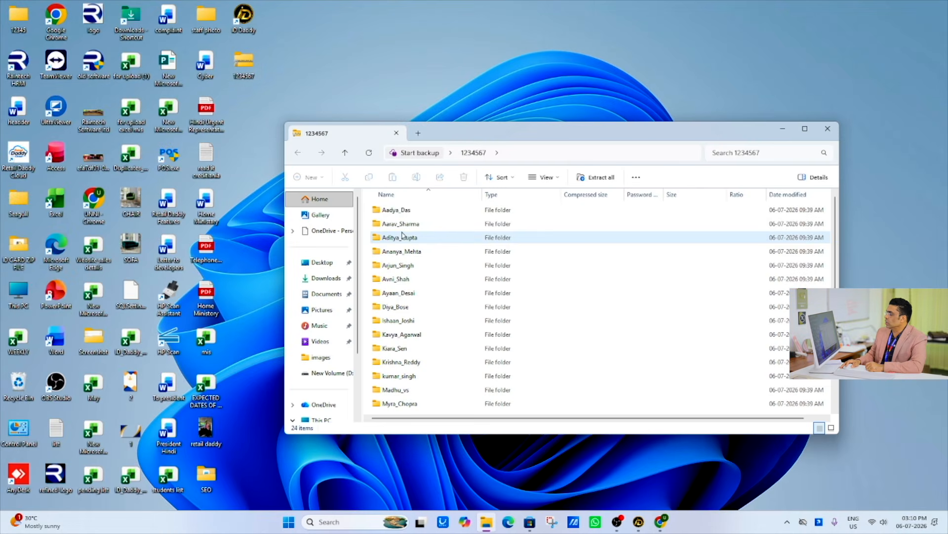
click(805, 128)
double_click(136, 154)
- Inspect the member's exported back and front card PNGs, enlarging the front to examine the photo and printed details
click(127, 88)
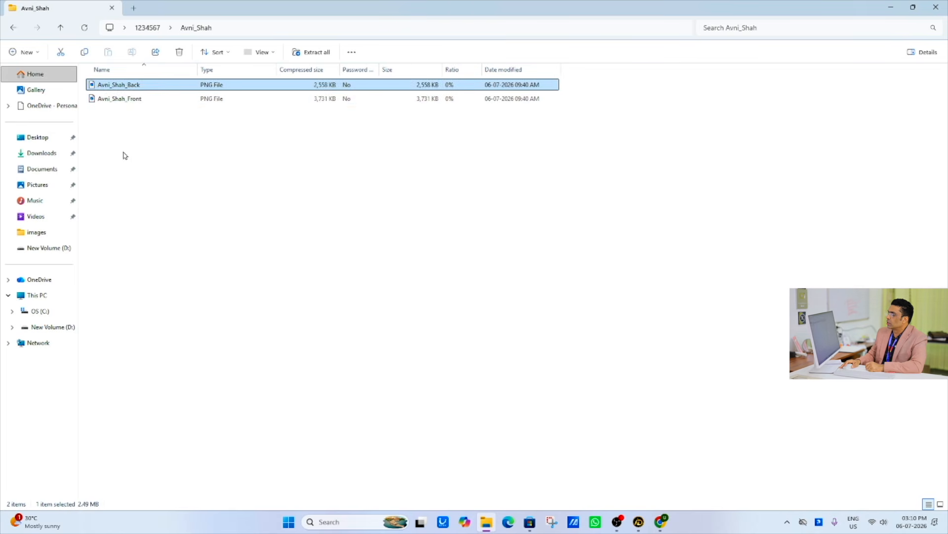
key(Return)
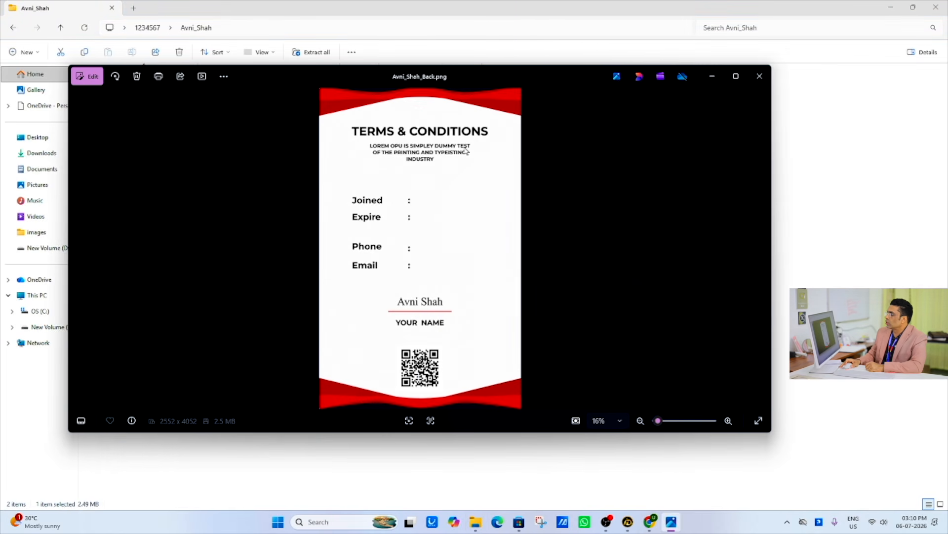
click(760, 76)
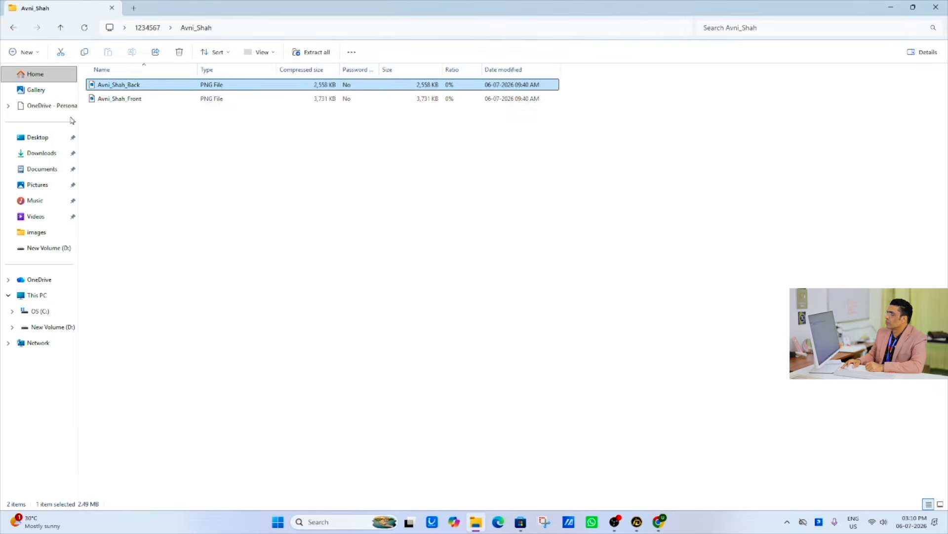
double_click(179, 98)
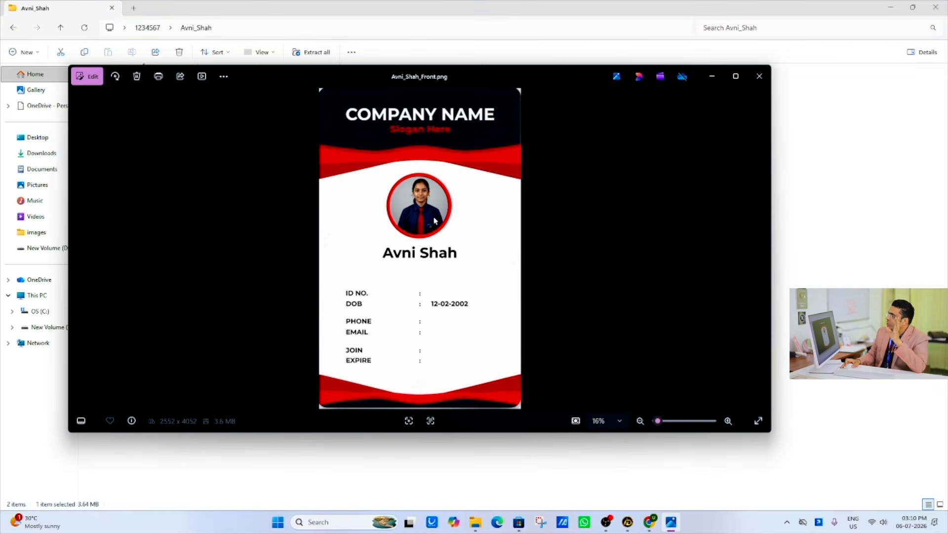
scroll(434, 221, up, 5)
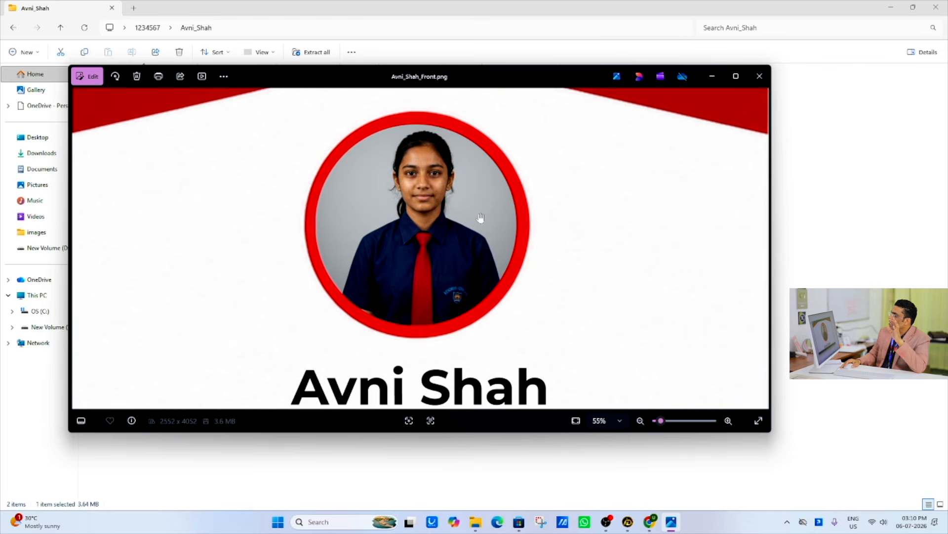
scroll(481, 218, down, 4)
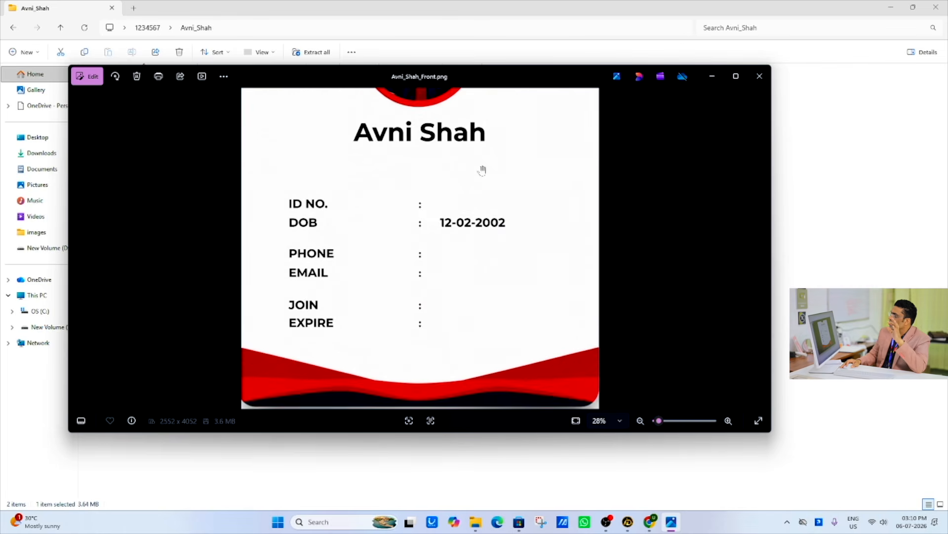
drag(483, 170, 488, 339)
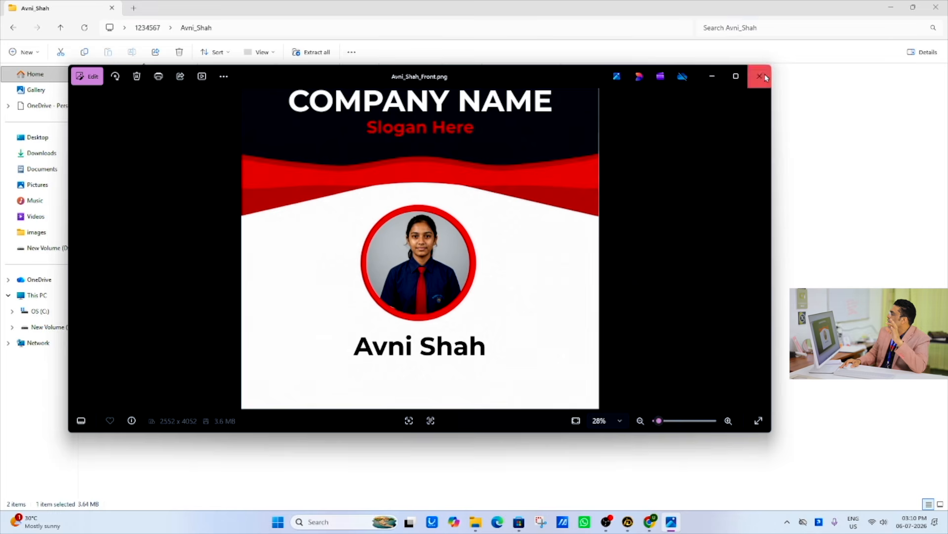
- Close the exported image and its archive folder, switch back to ID Daddy and start a blank canvas design from scratch
click(767, 78)
click(935, 7)
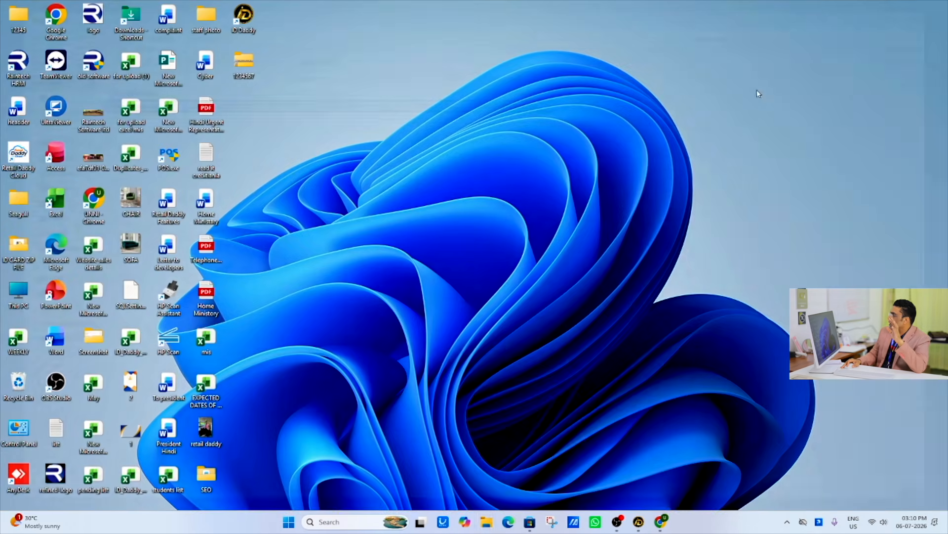
click(639, 522)
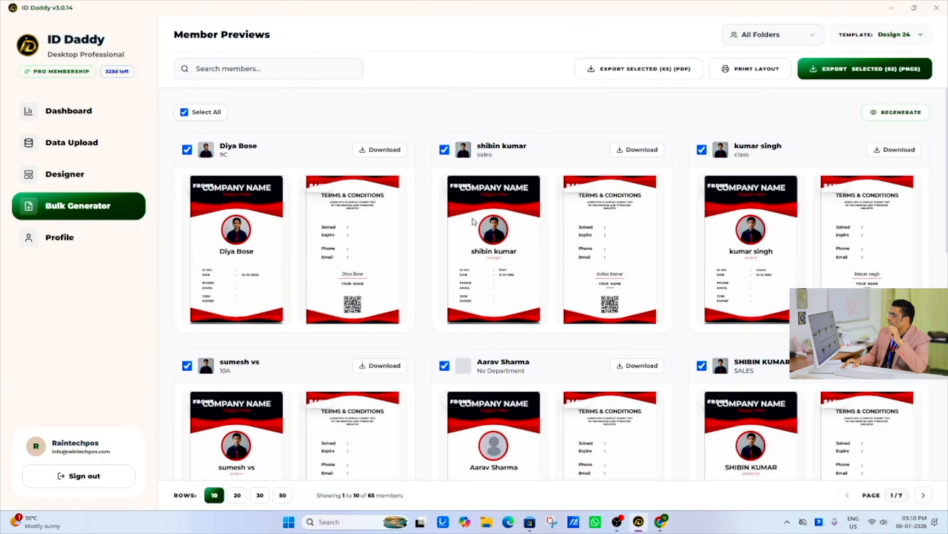
click(73, 178)
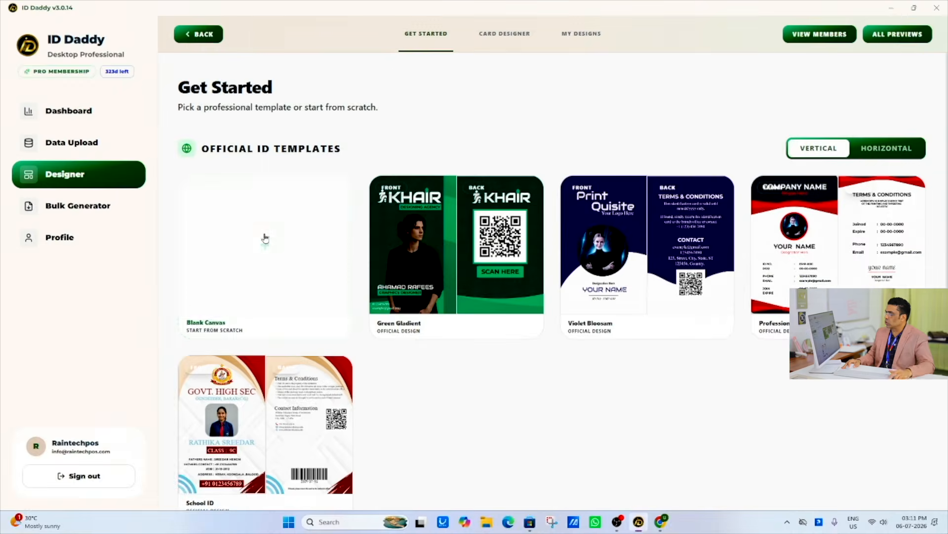
click(265, 239)
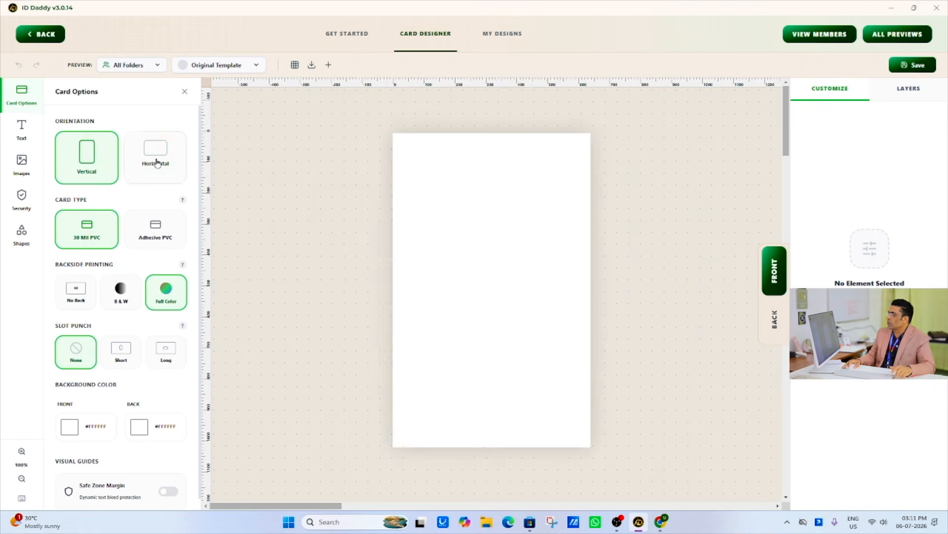
- Try the horizontal card orientation, return the card to vertical and look over the available text variables
click(157, 163)
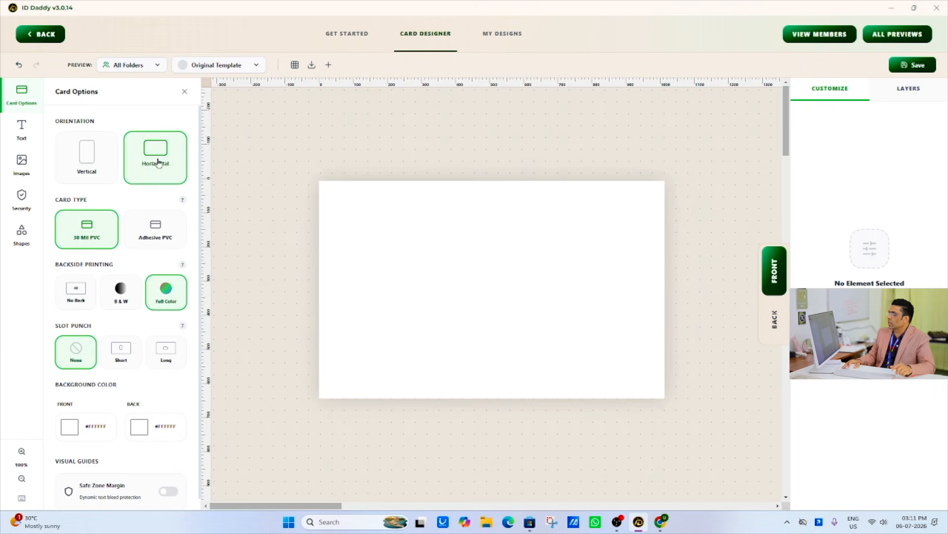
click(101, 158)
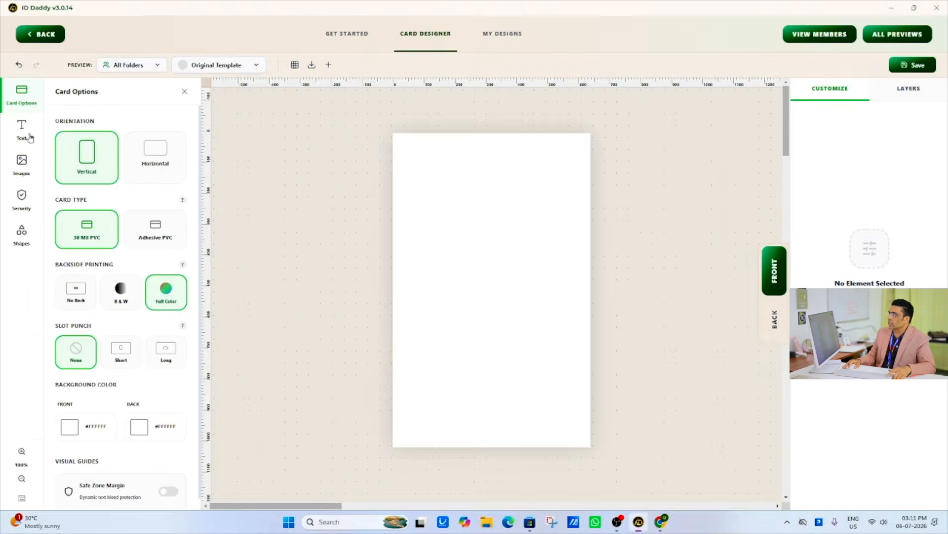
click(23, 131)
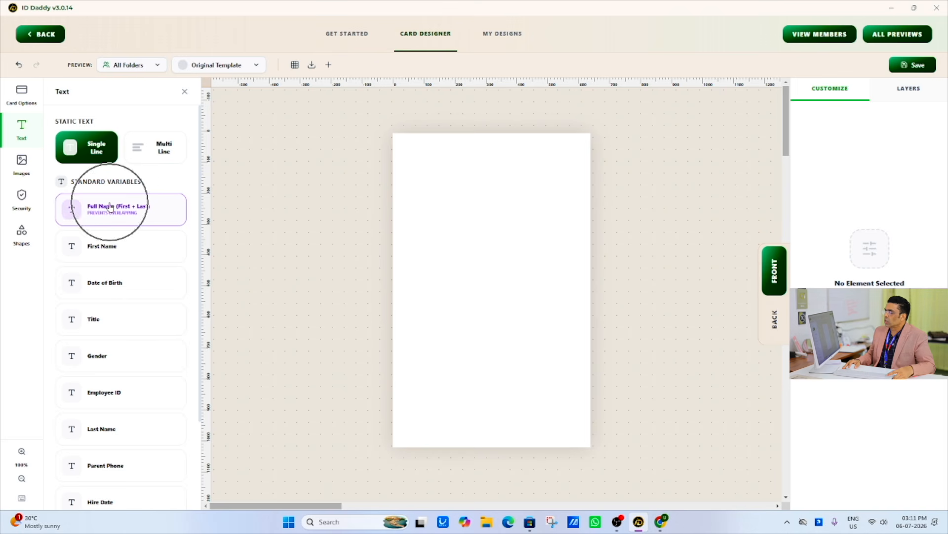
- Upload the Desktop image named 2 and enlarge it to cover the whole card front as the background
click(21, 163)
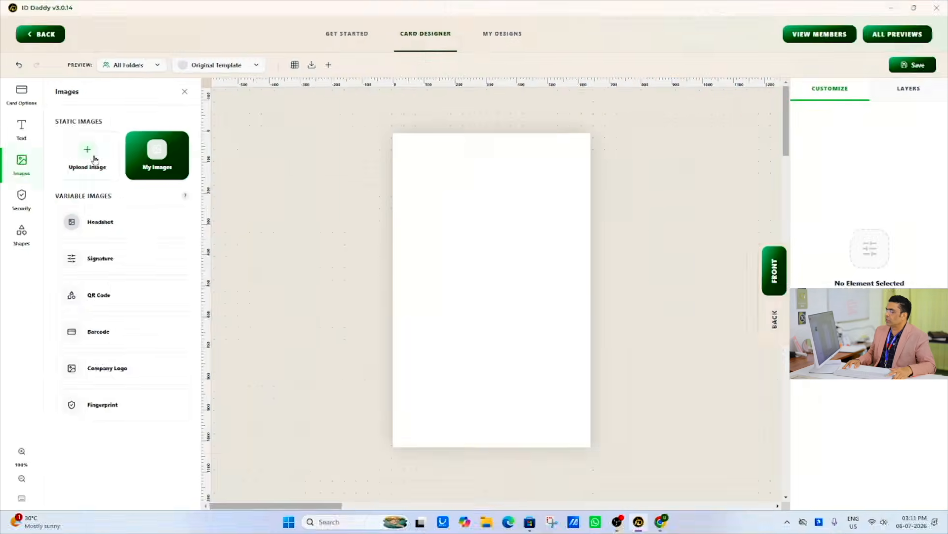
click(94, 158)
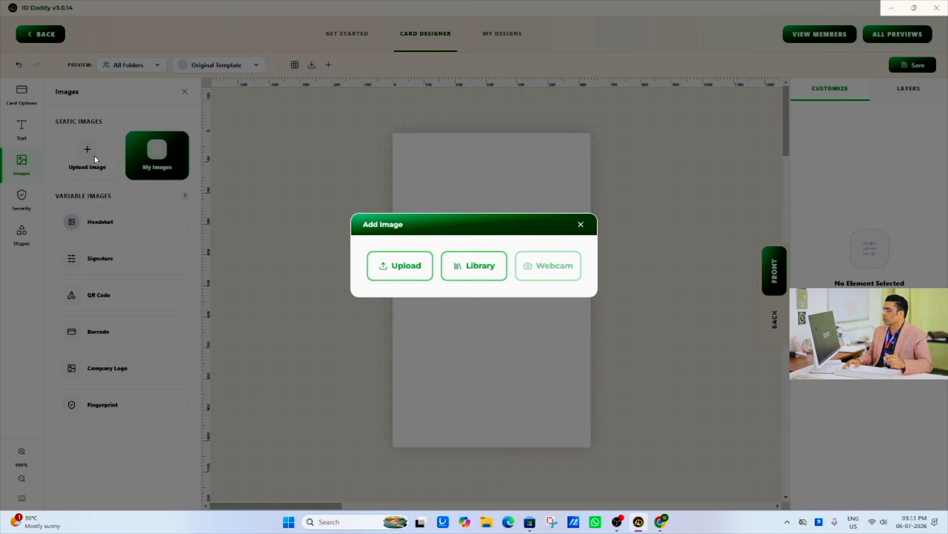
click(386, 265)
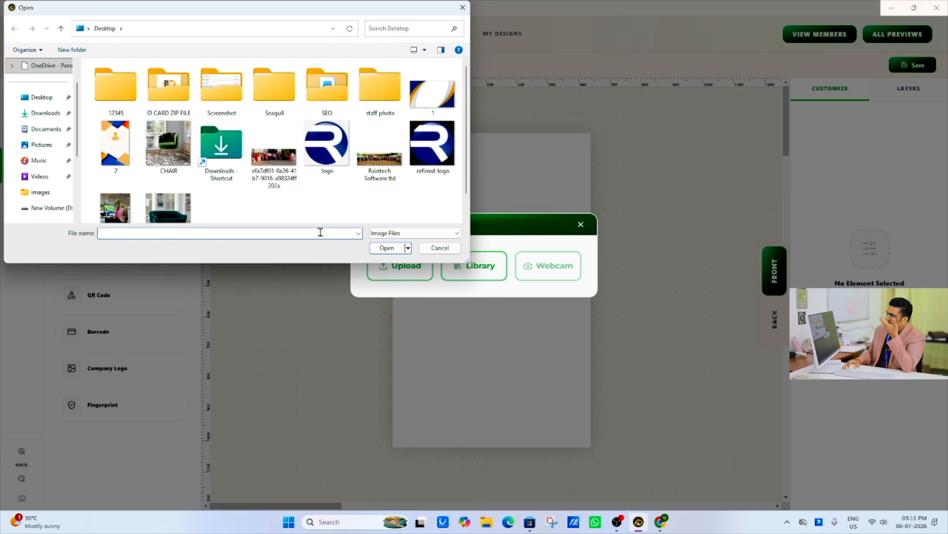
double_click(122, 151)
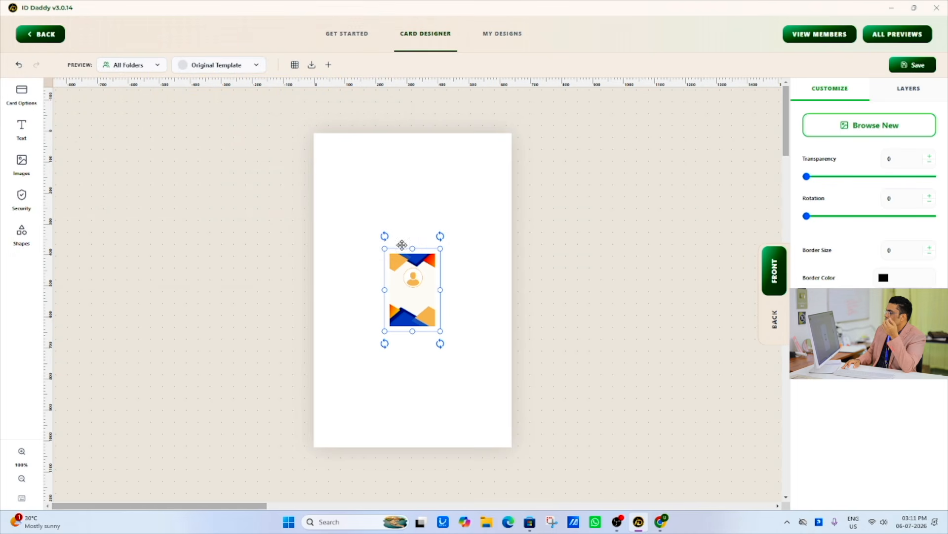
drag(385, 247, 316, 116)
drag(439, 331, 525, 409)
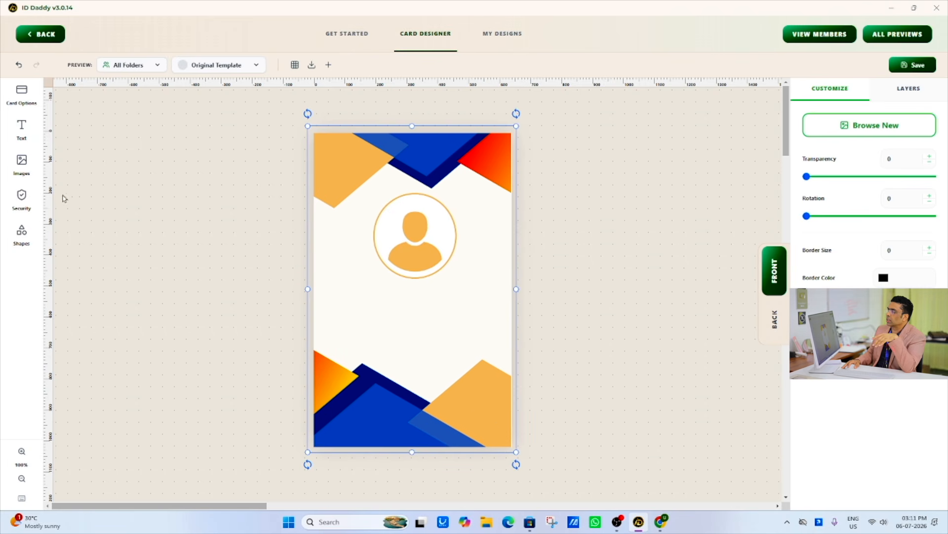
- Add the Headshot variable image, enlarge it and centre it over the round photo placeholder on the card front
click(22, 163)
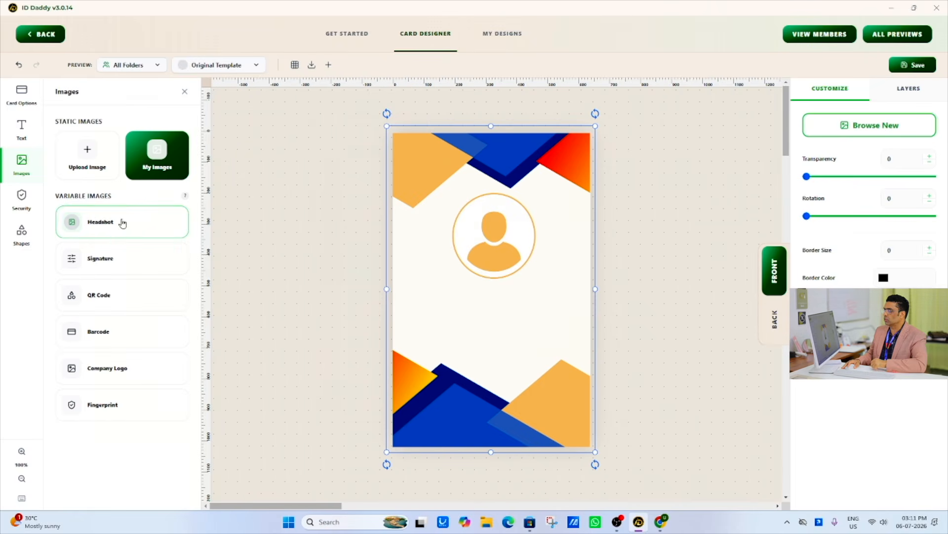
click(81, 216)
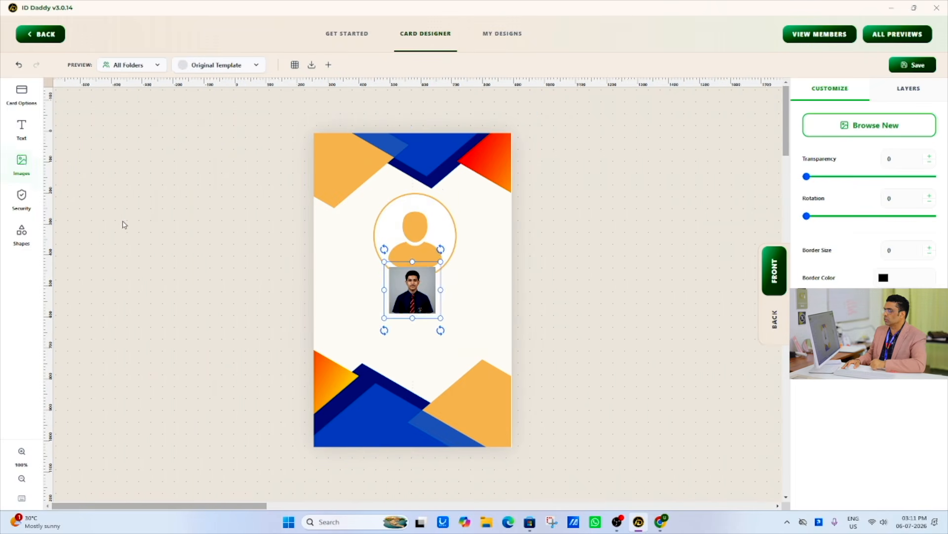
drag(426, 298, 469, 286)
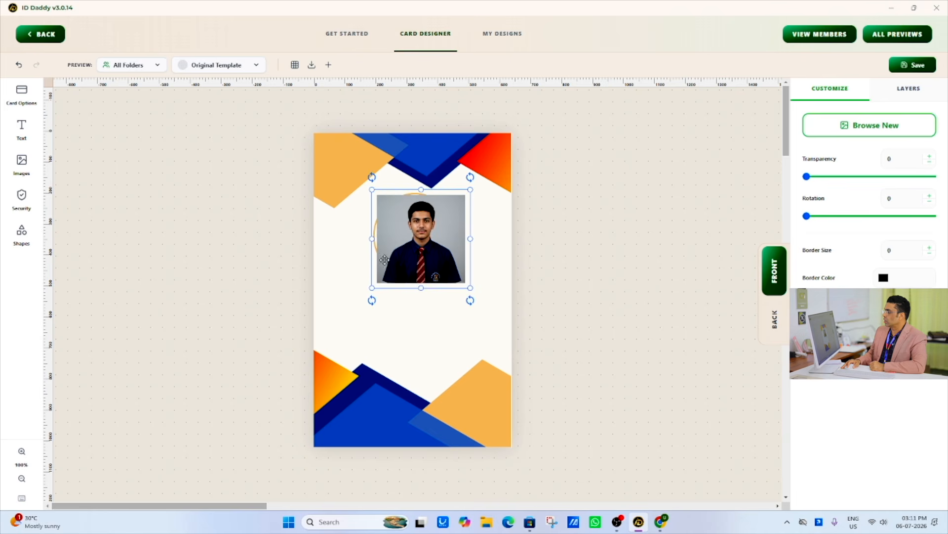
drag(405, 261, 397, 258)
click(388, 313)
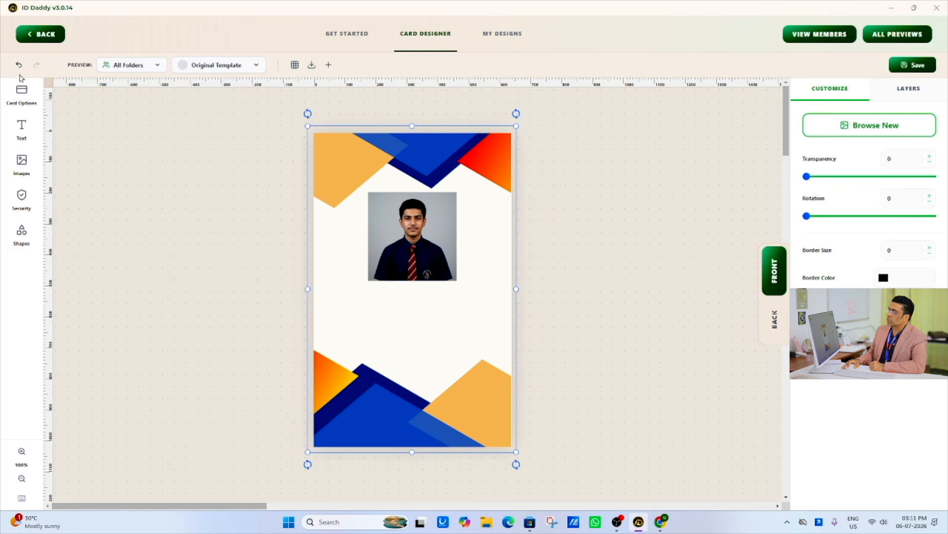
- Add the First Name variable and place it just beneath the headshot, at about X 231, Y 512
click(24, 129)
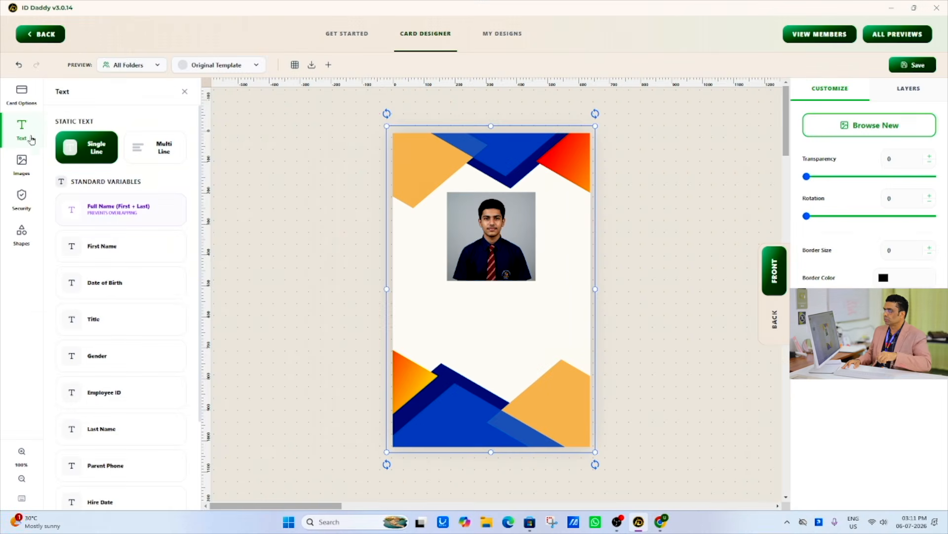
click(55, 114)
click(29, 132)
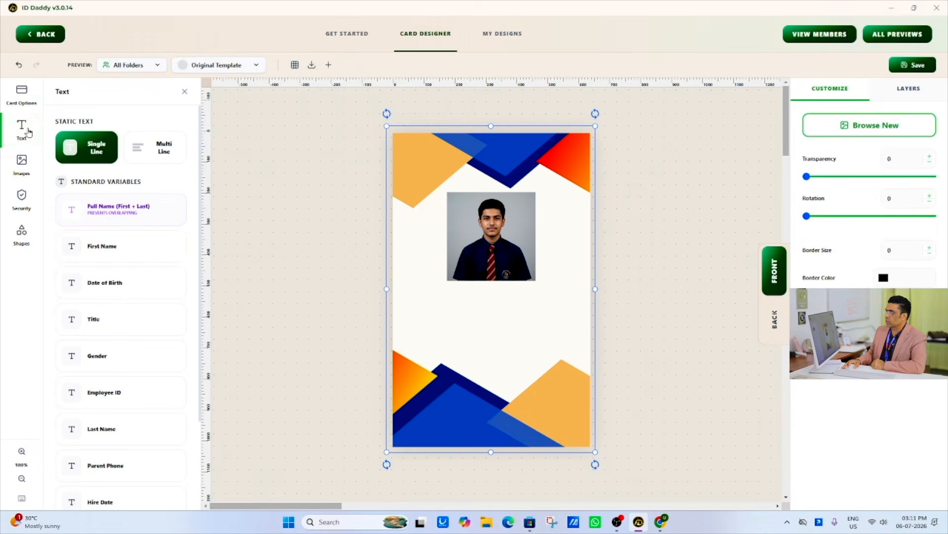
click(128, 250)
drag(429, 300, 408, 309)
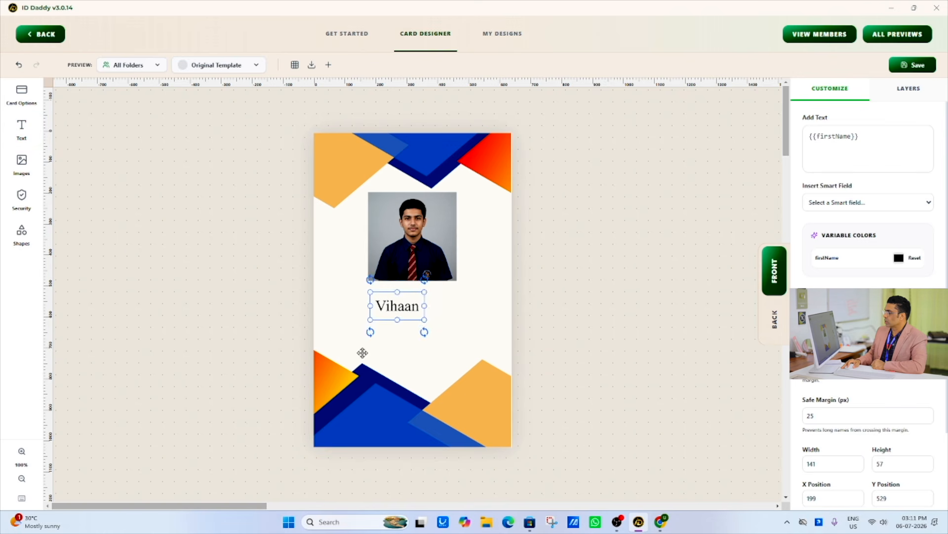
drag(403, 305, 414, 299)
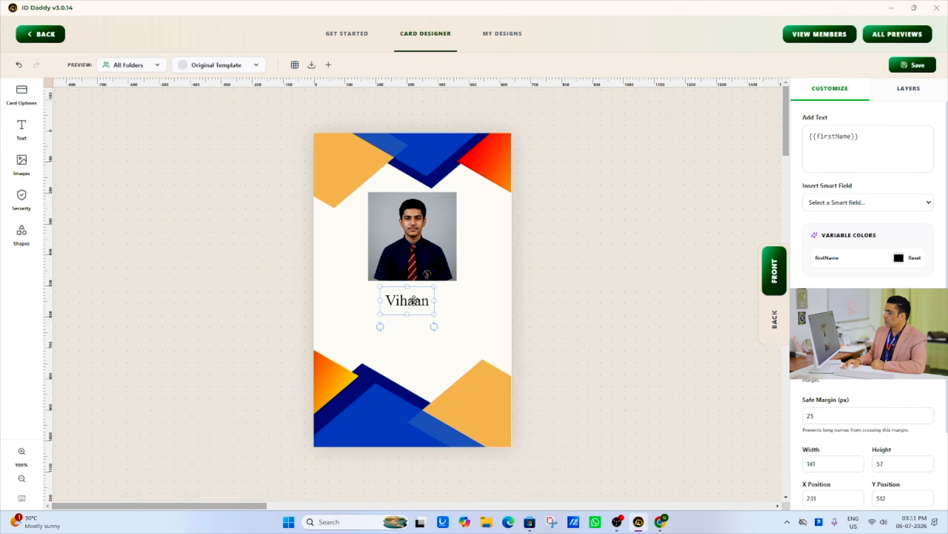
- Add the Date of Birth variable and place it beneath the first name, at about X 185, Y 633
click(22, 136)
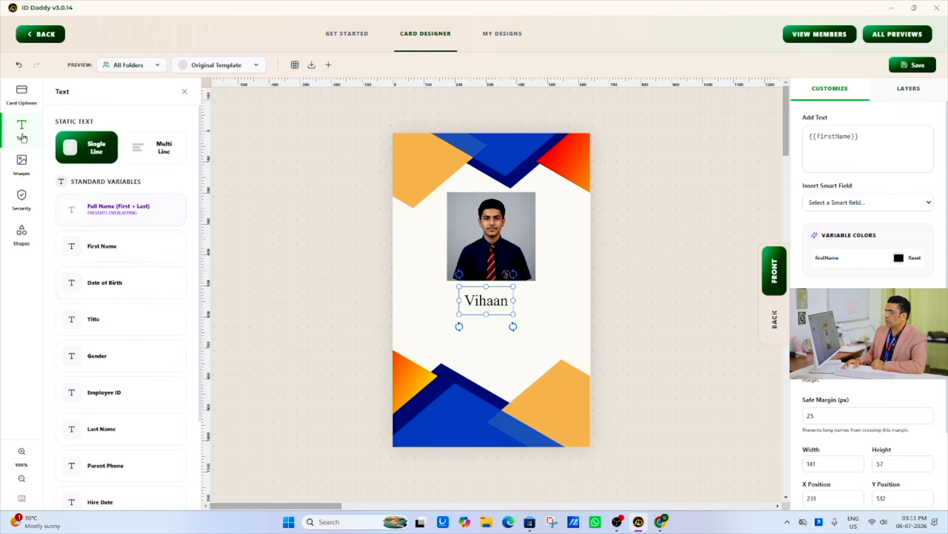
click(133, 286)
drag(438, 298, 417, 337)
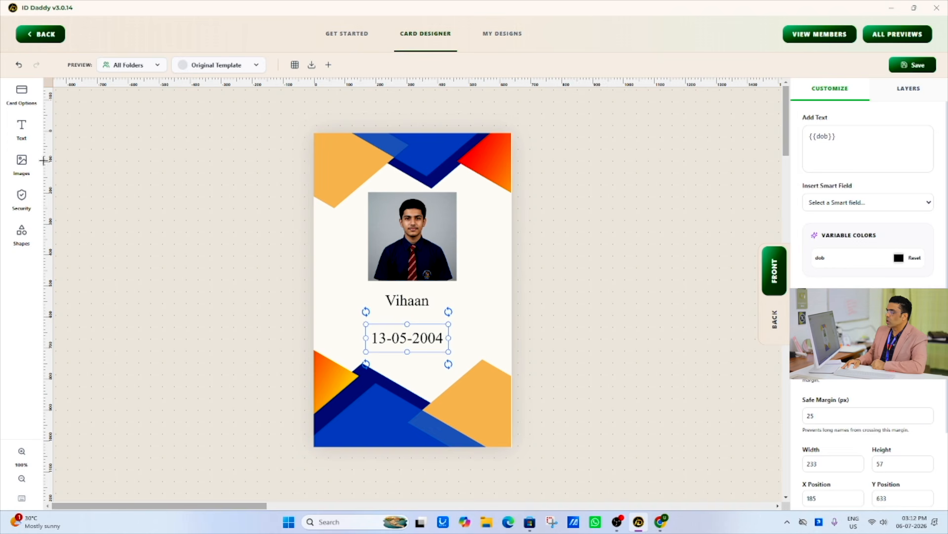
- Try adding the Employee ID variable to the card front
click(22, 128)
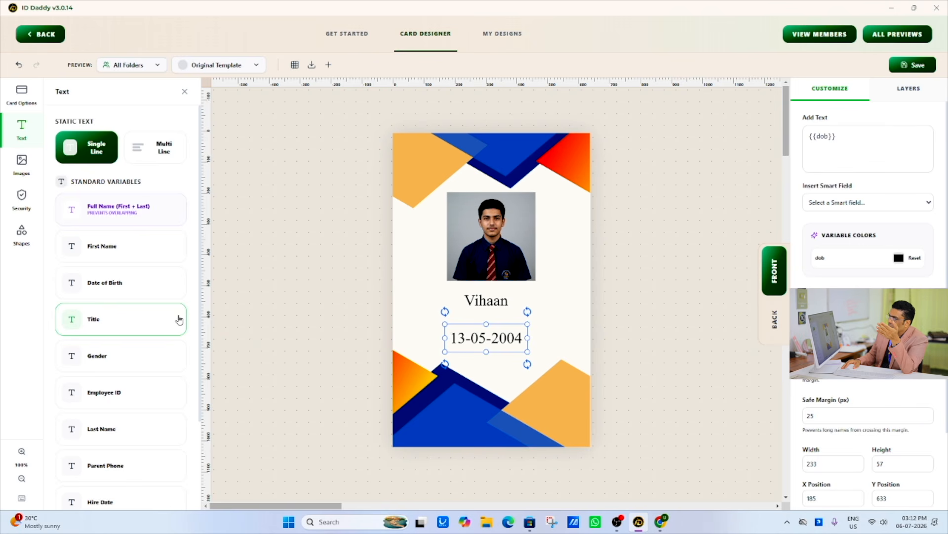
scroll(179, 319, down, 3)
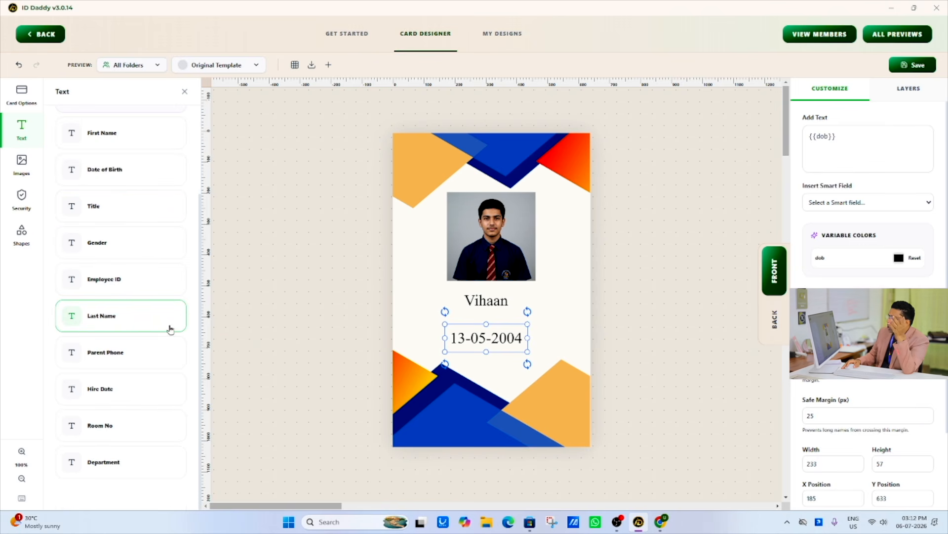
click(140, 285)
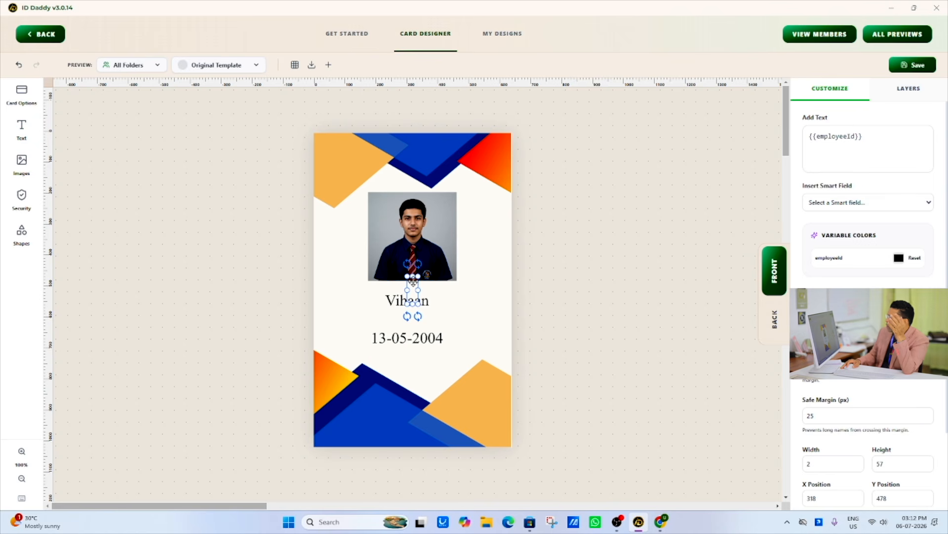
click(332, 313)
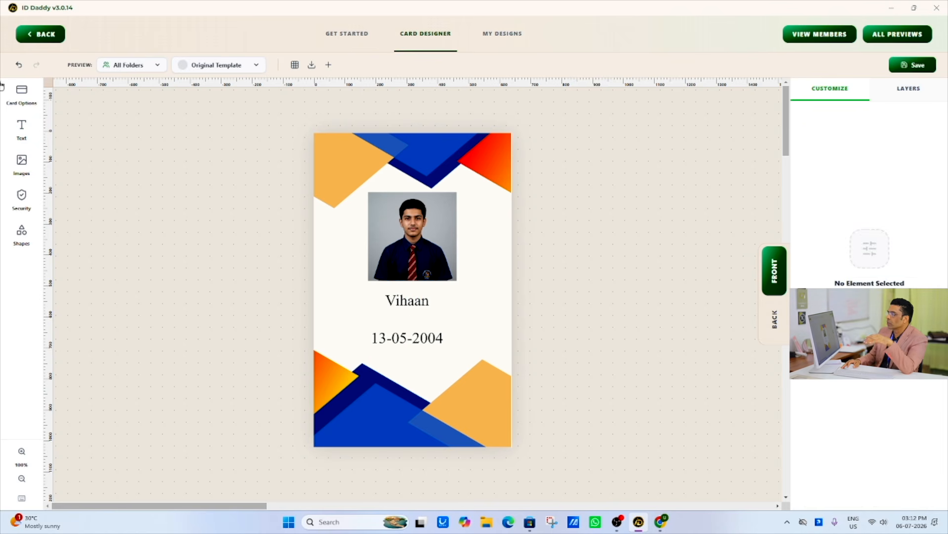
- Add the Parent Phone variable and place it in the card's lower-right corner, at about X 353, Y 933
click(22, 127)
scroll(148, 299, down, 2)
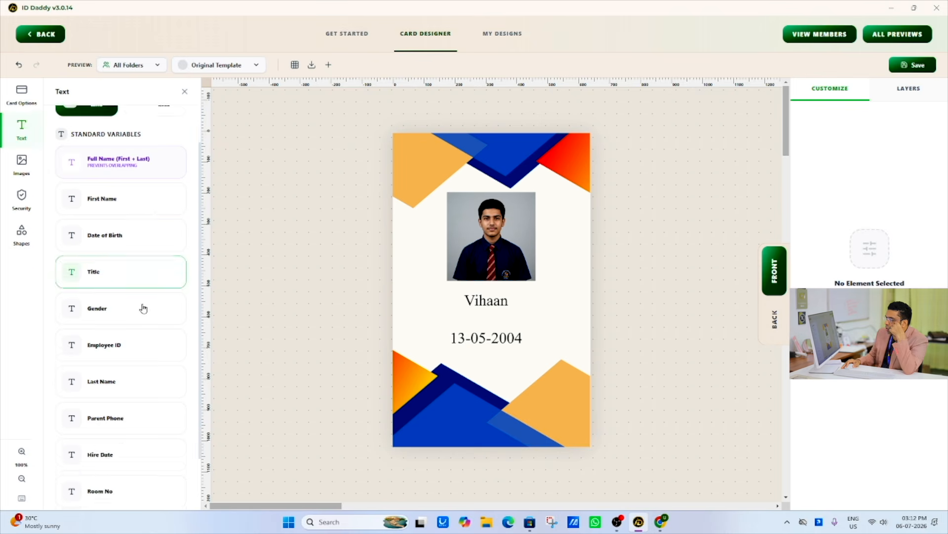
scroll(144, 309, down, 1)
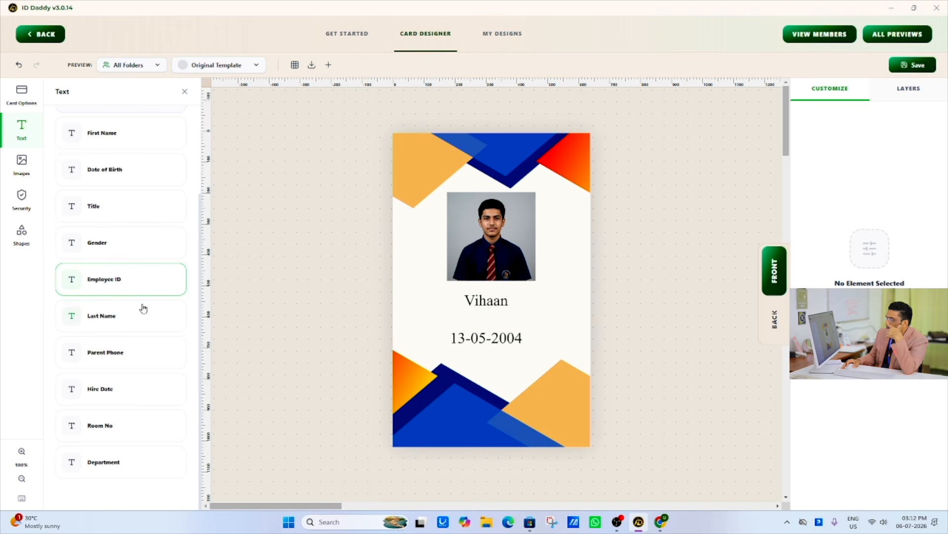
click(130, 355)
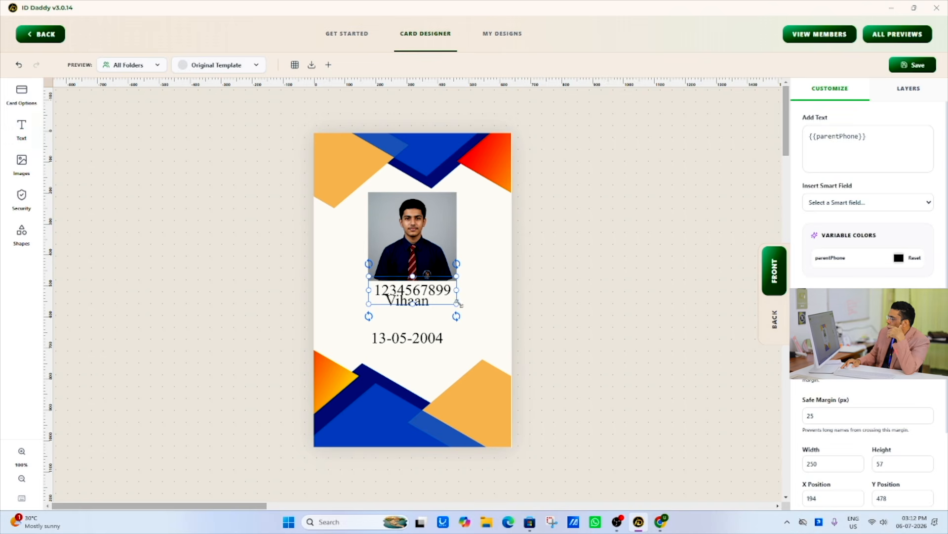
drag(435, 293, 484, 434)
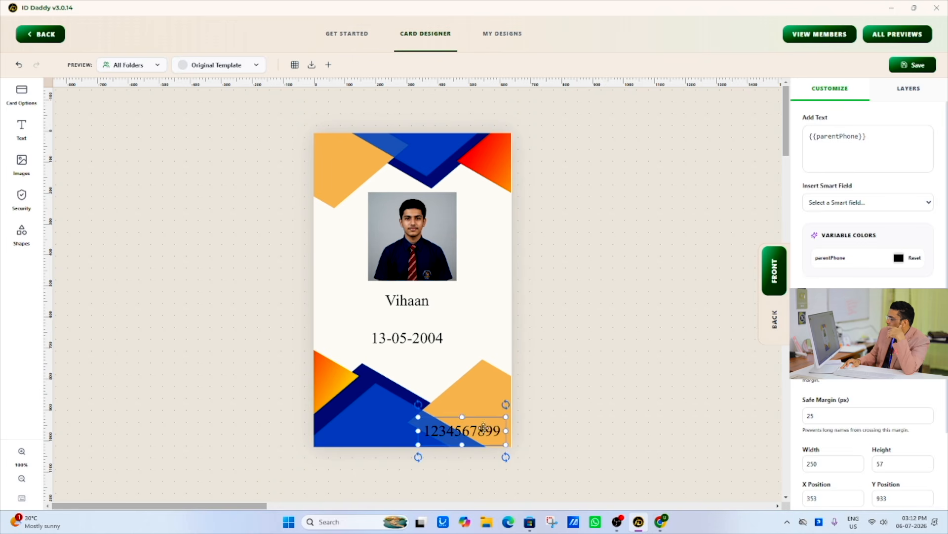
click(492, 384)
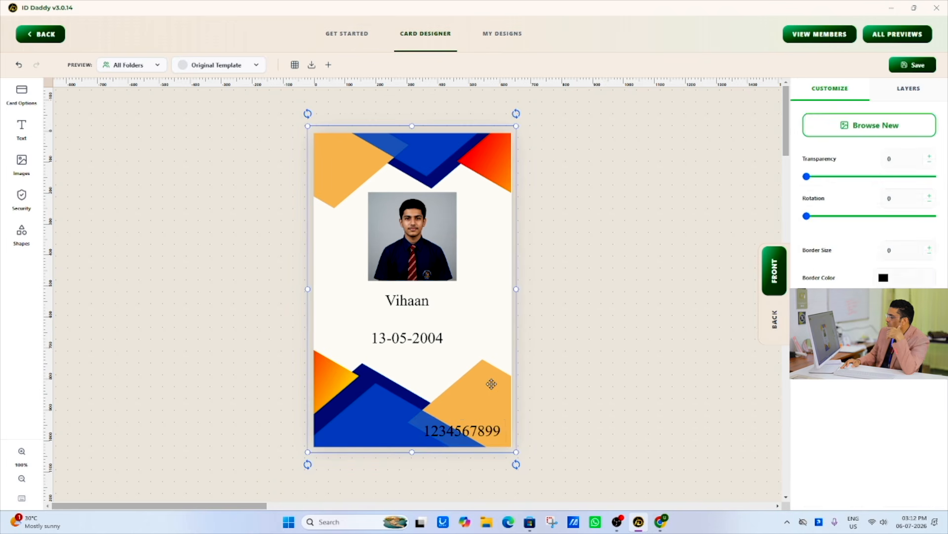
- Add a single-line static text beneath the date of birth, at about X 219, Y 733, reading "Parent Name"
click(22, 126)
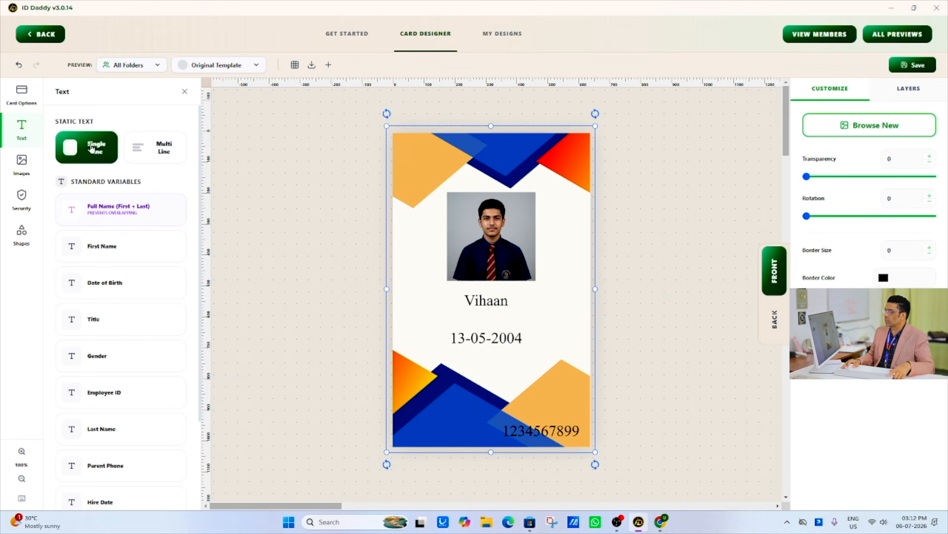
click(91, 147)
drag(380, 300, 393, 360)
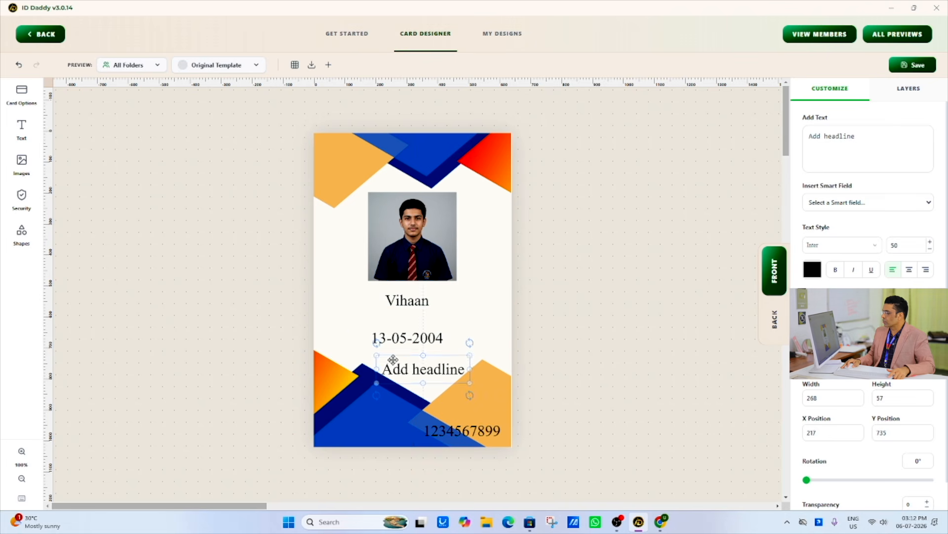
double_click(402, 368)
drag(463, 369, 378, 369)
key(BackSpace)
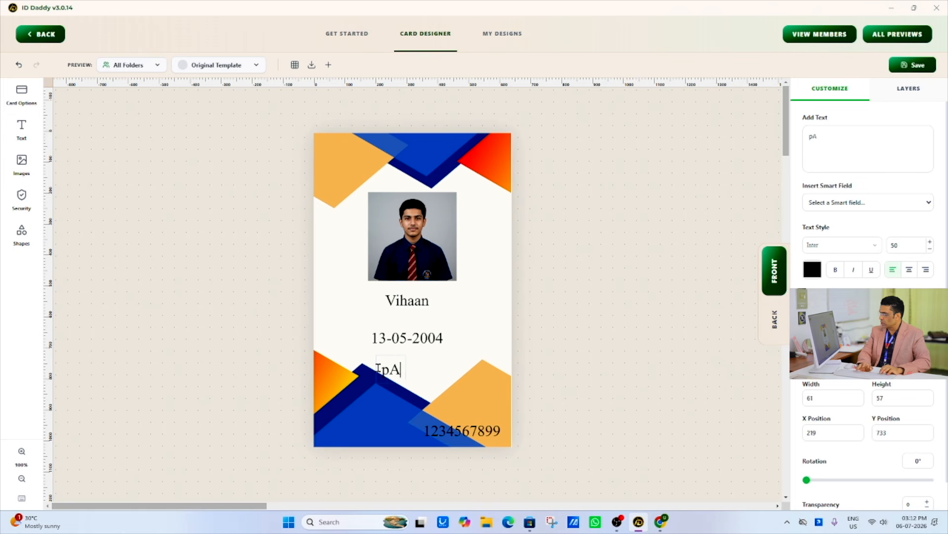
text(Parent Name)
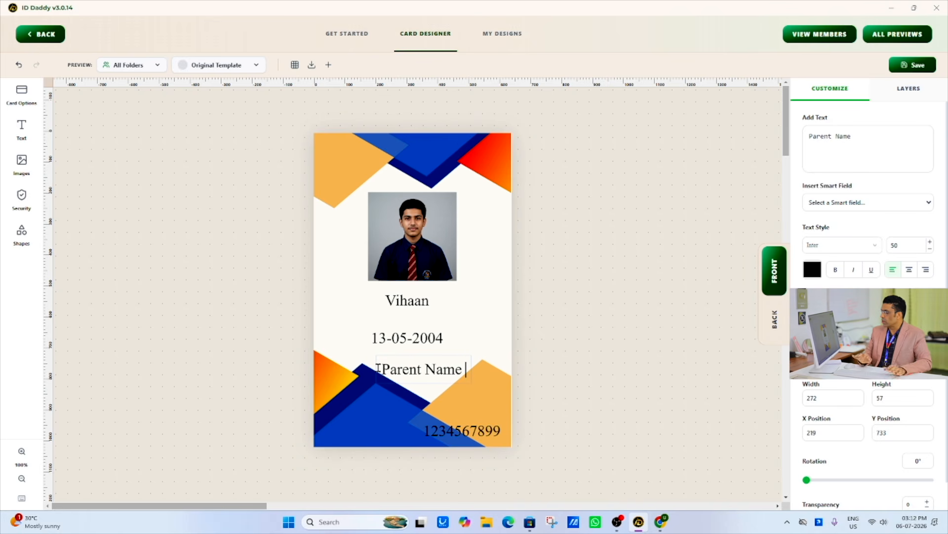
- Move the "Parent Name" text to the card's lower-right corner, directly above the parent phone number
click(479, 269)
drag(419, 376, 472, 407)
click(489, 324)
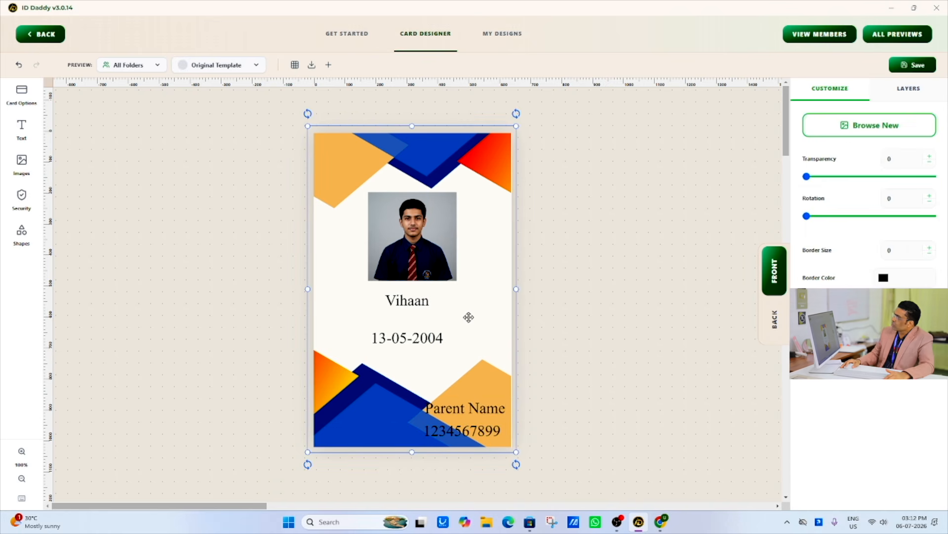
- Add the Headshot variable image to the back of the card, enlarge it and place it centrally
click(774, 320)
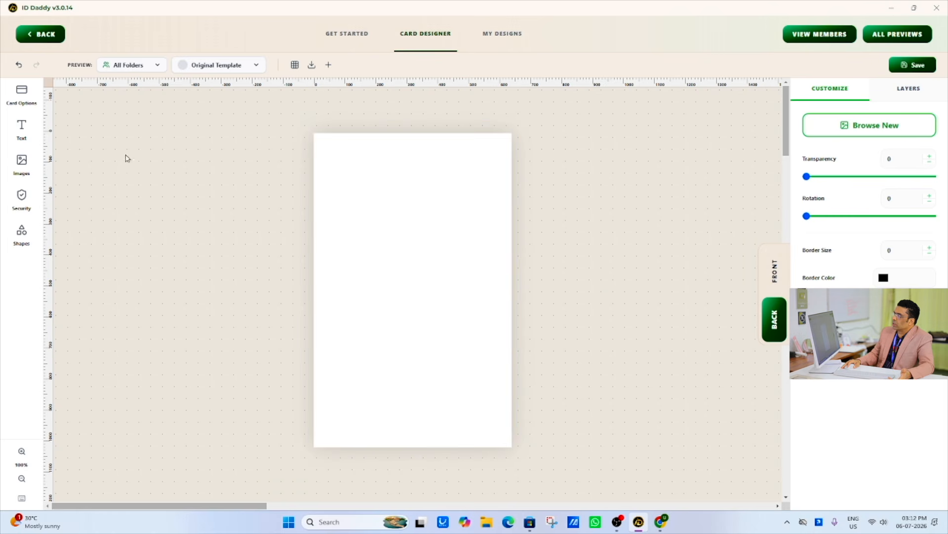
click(22, 161)
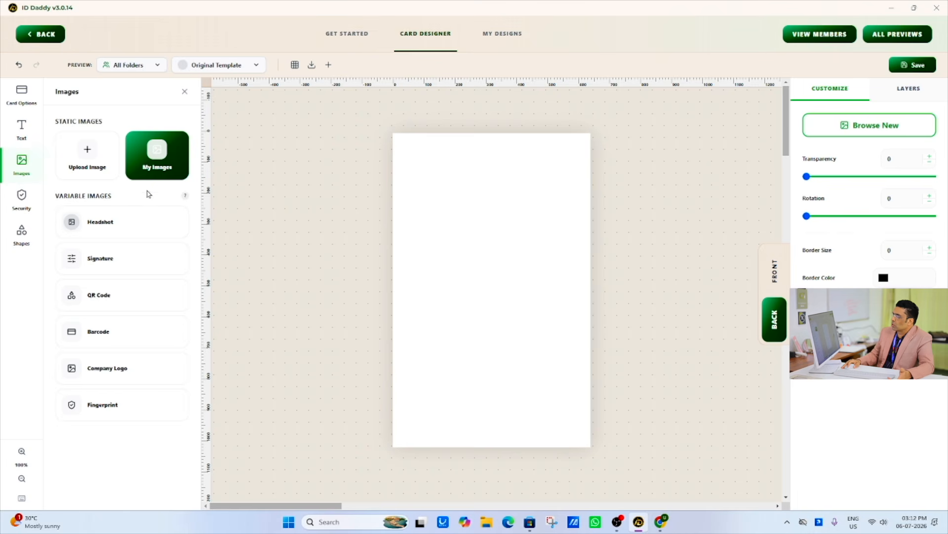
click(104, 229)
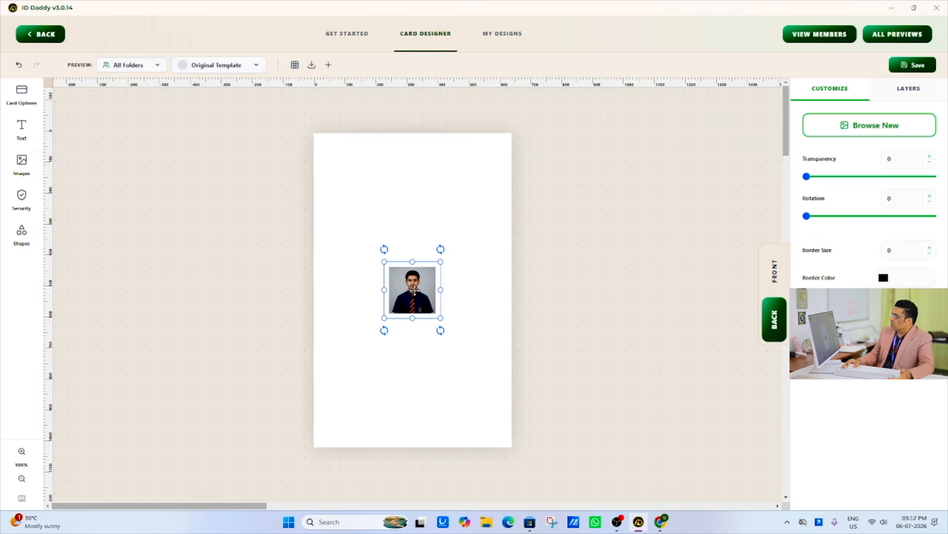
drag(441, 262, 469, 218)
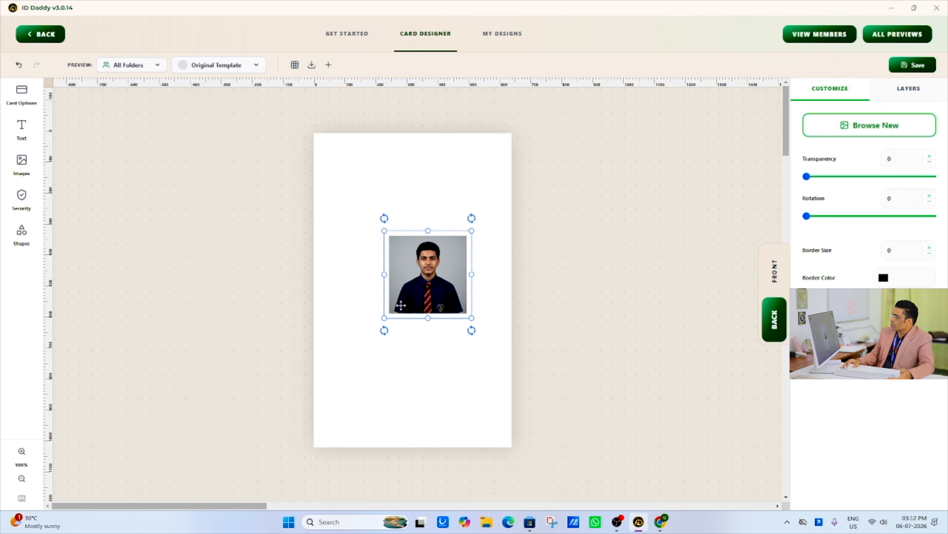
drag(420, 289, 381, 296)
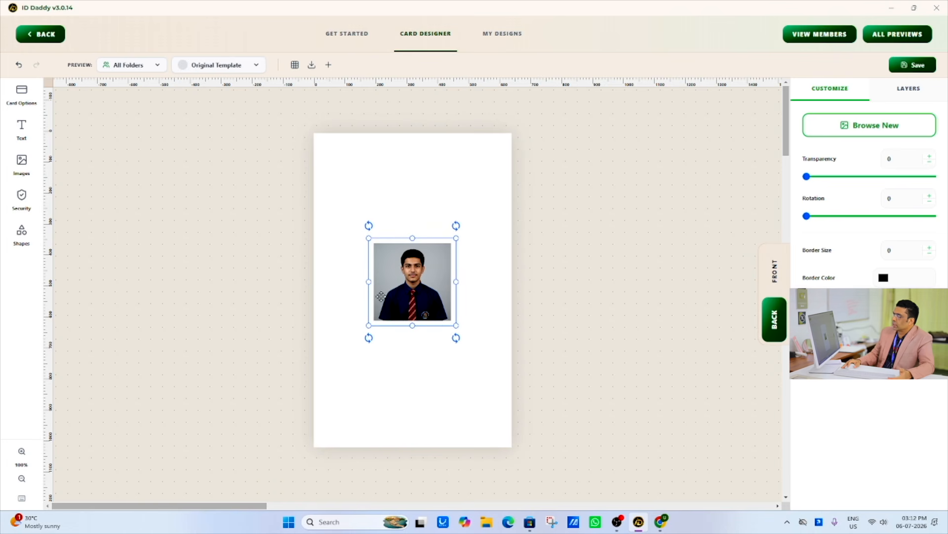
- Add the First Name variable to the card back and place it above the headshot, at about X 248, Y 228
click(21, 161)
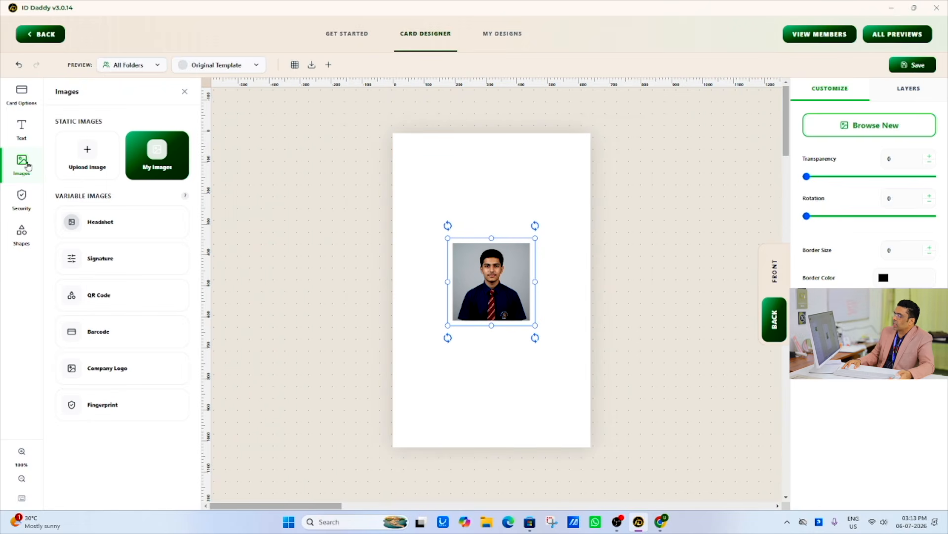
click(21, 123)
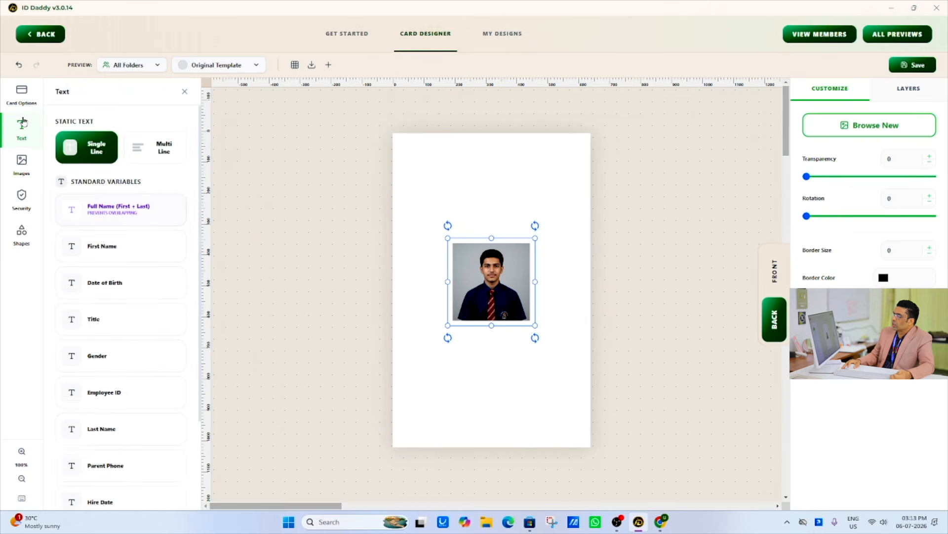
click(121, 254)
drag(408, 293, 408, 215)
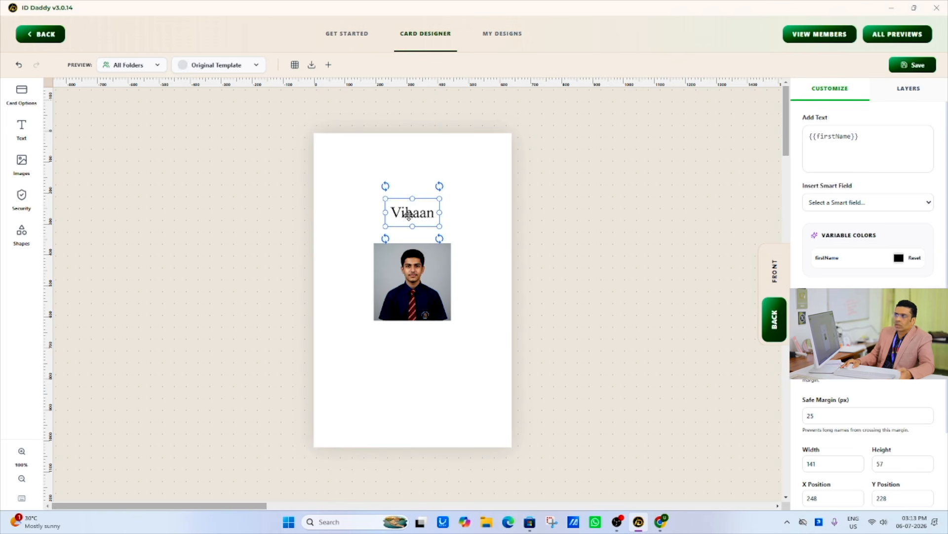
- Return to the card front, save the design and leave the card designer
click(774, 272)
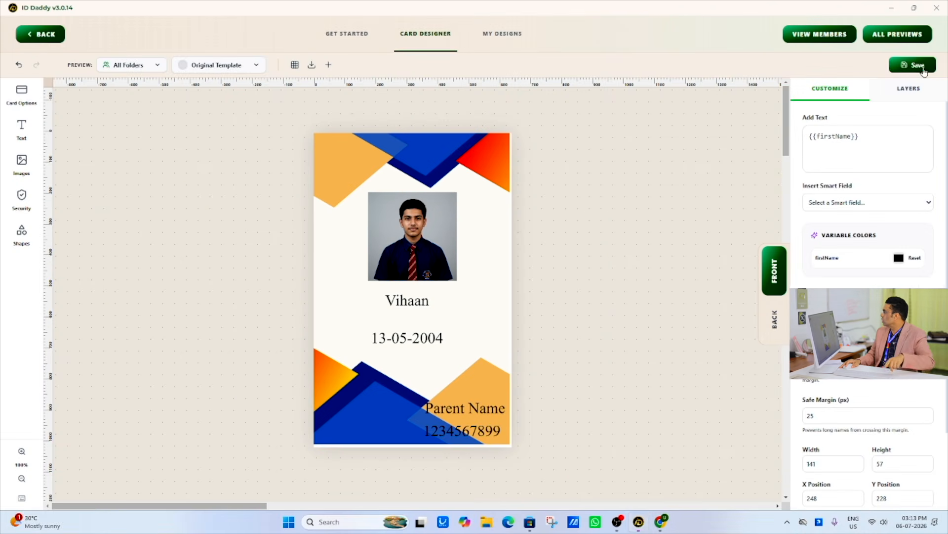
click(877, 112)
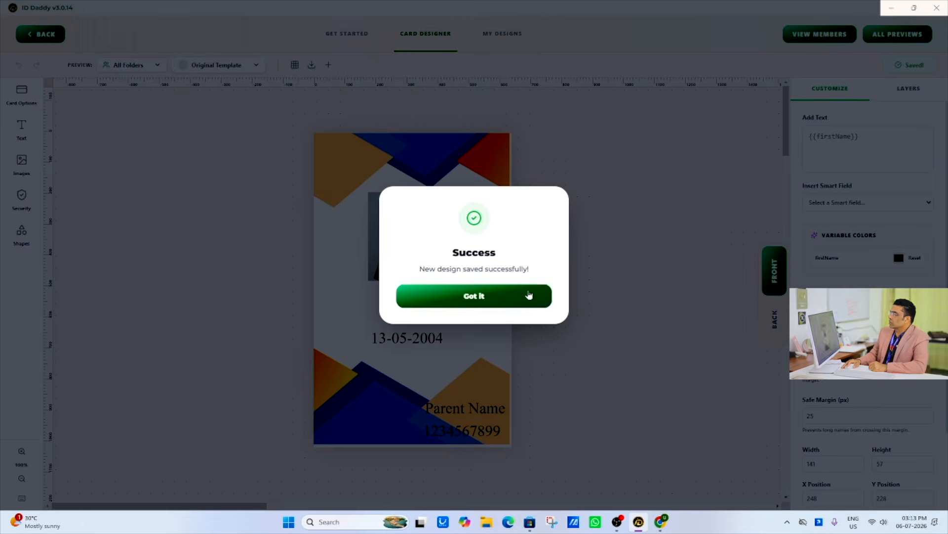
click(527, 294)
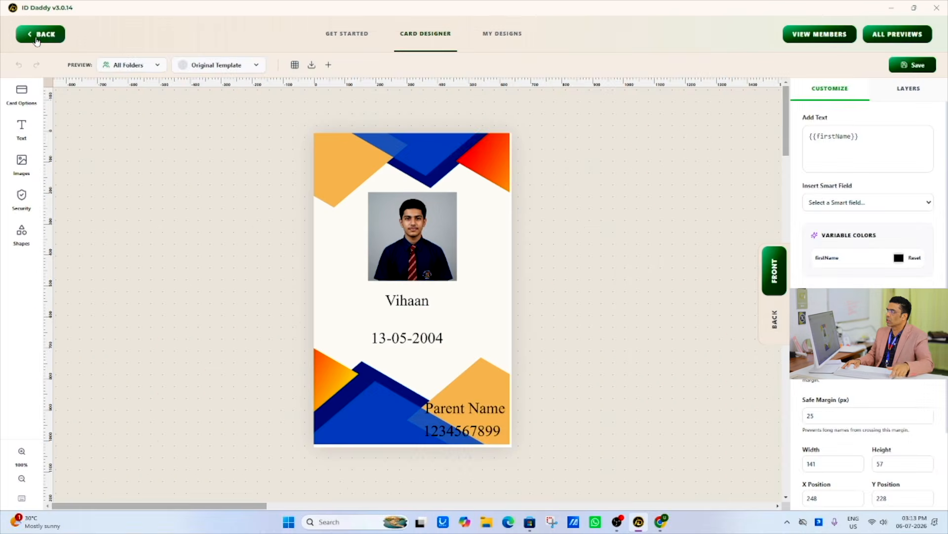
click(59, 49)
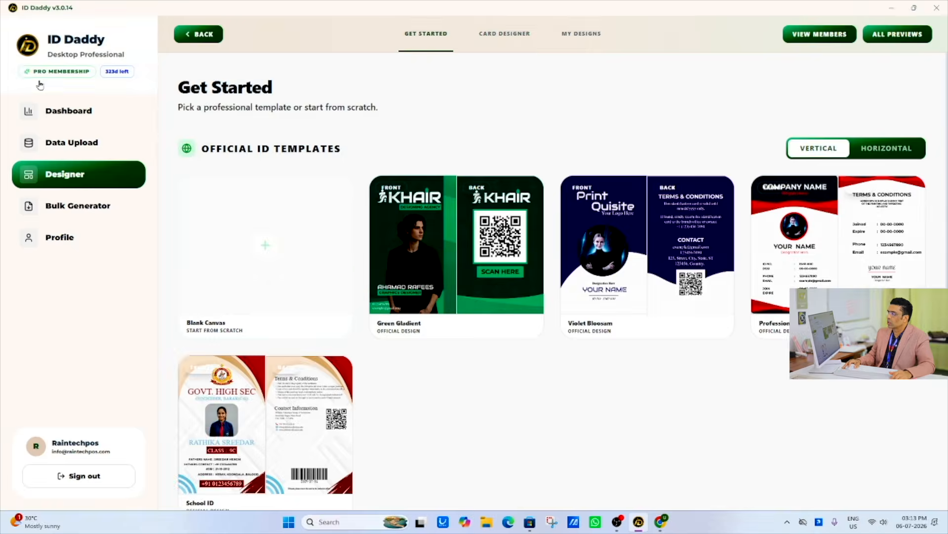
- Generate bulk member previews for the "St Antonies school" folder using the Design 25 template
click(76, 213)
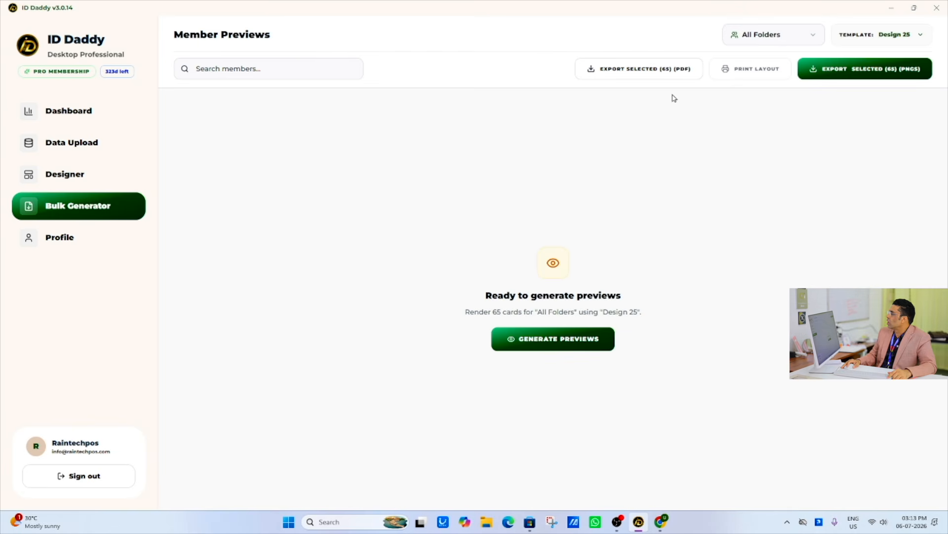
click(789, 38)
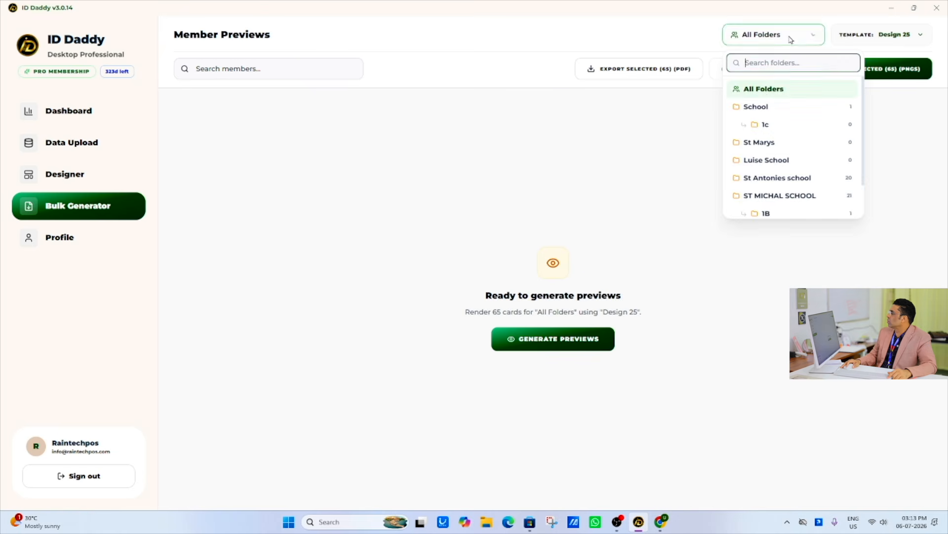
click(767, 91)
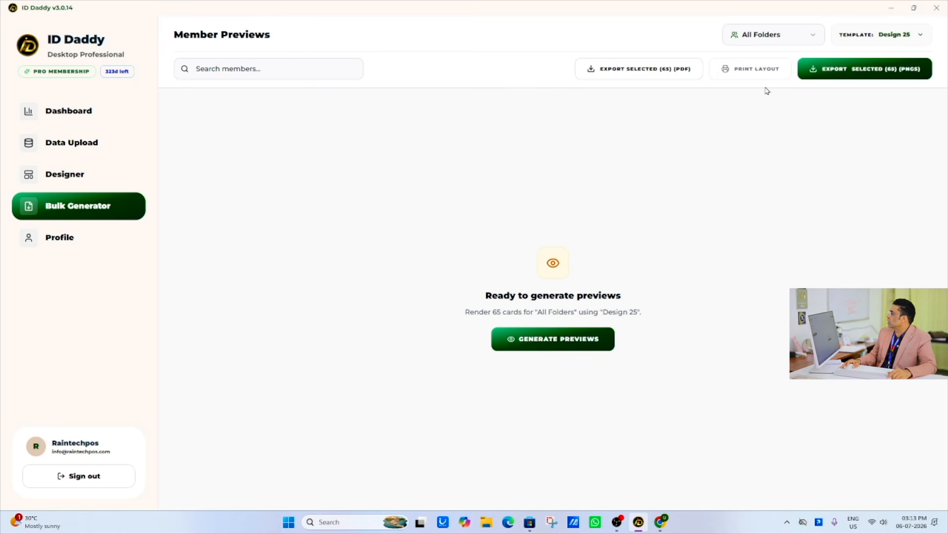
click(776, 45)
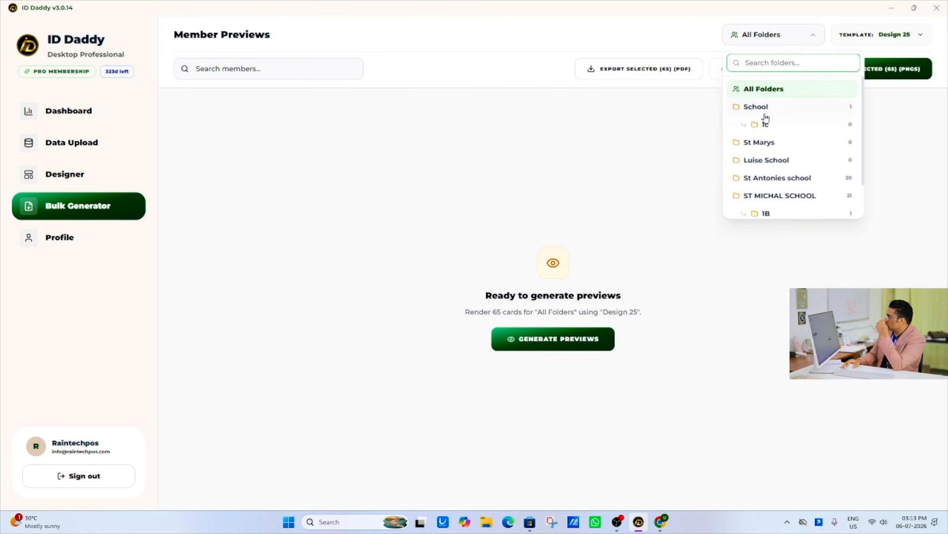
click(774, 179)
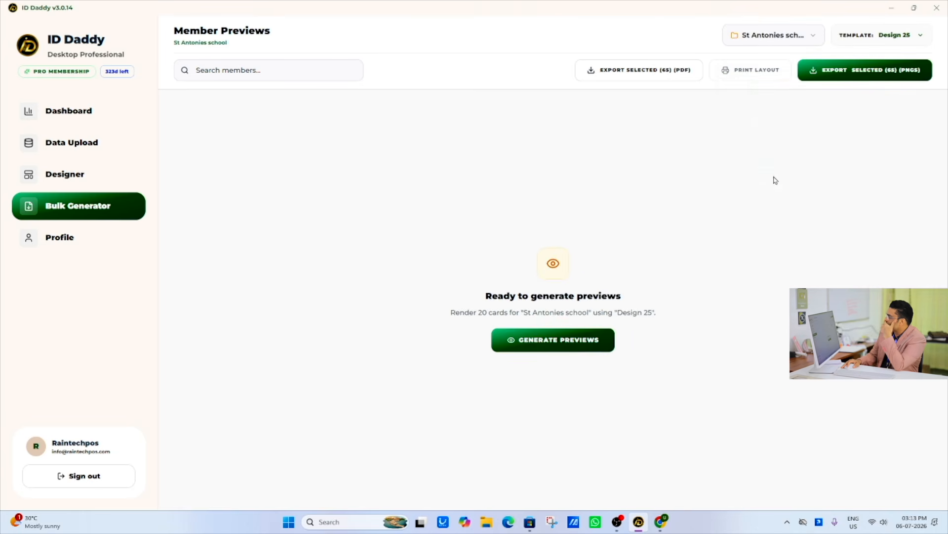
click(572, 338)
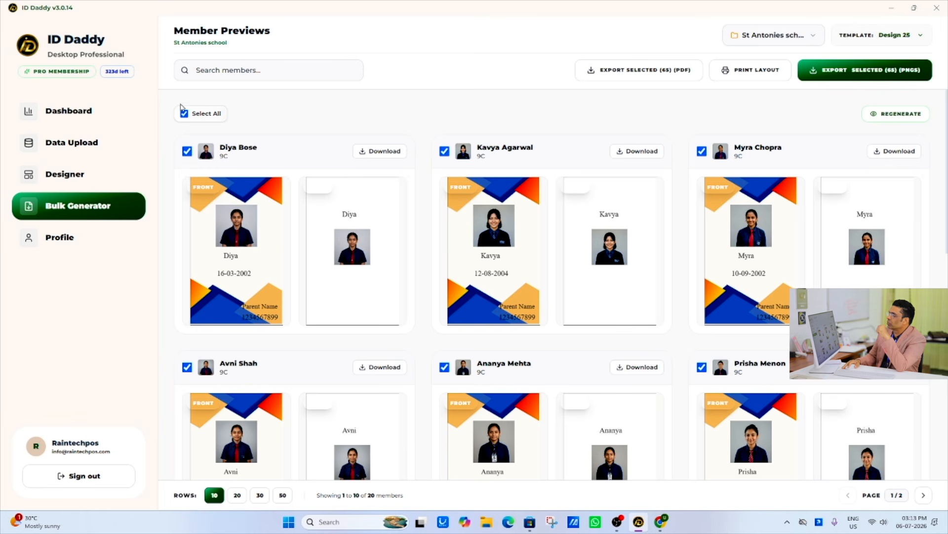
- Deselect all member cards and select only the three cards in the first row
click(183, 114)
click(186, 151)
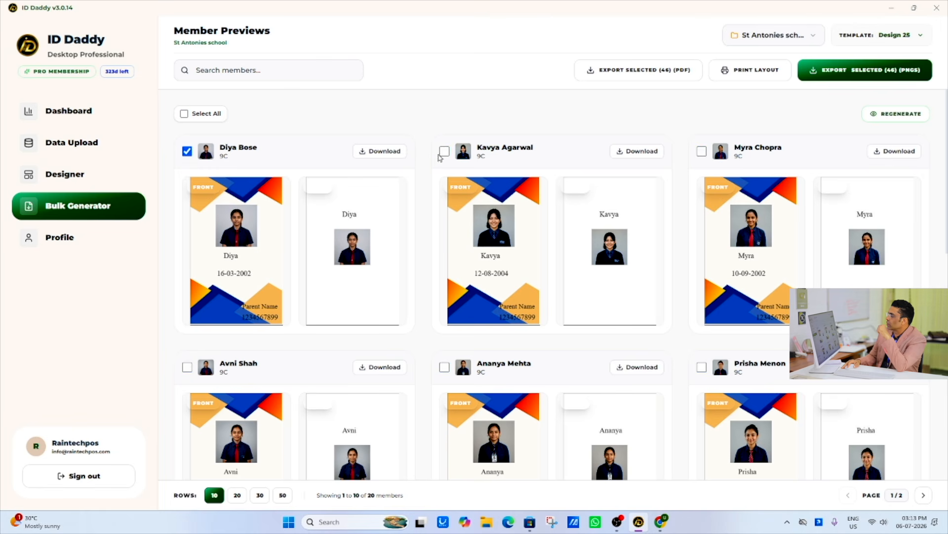
click(443, 152)
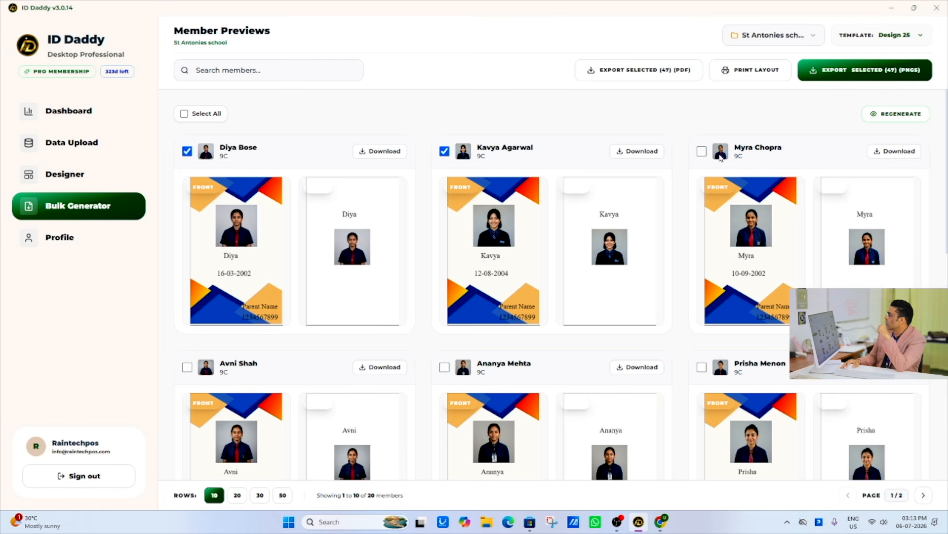
click(701, 152)
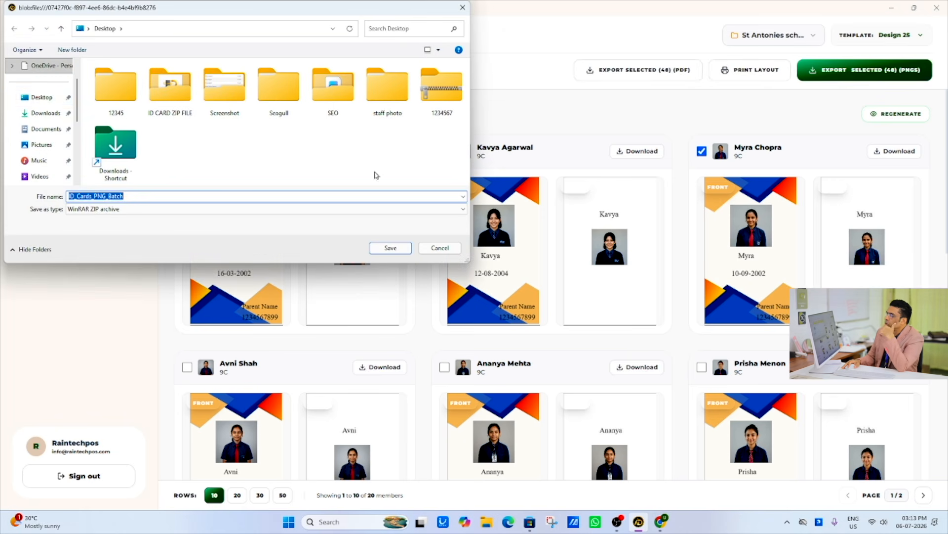
- Export the selected cards as PNGs to a ZIP archive named 999999 on the Desktop
click(41, 97)
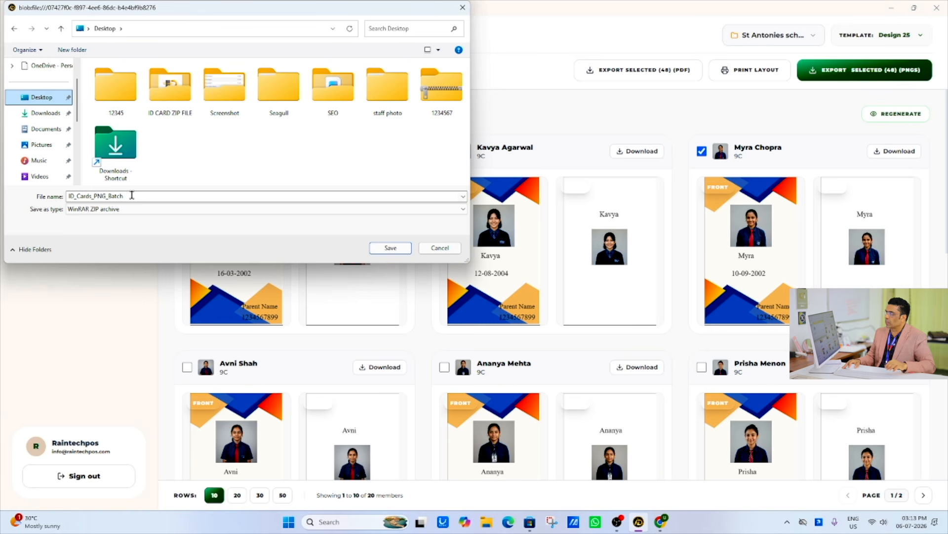
double_click(132, 195)
text(666666)
click(384, 244)
- Open the exported 999999 archive from the desktop and inspect a member's front card image up close
click(894, 7)
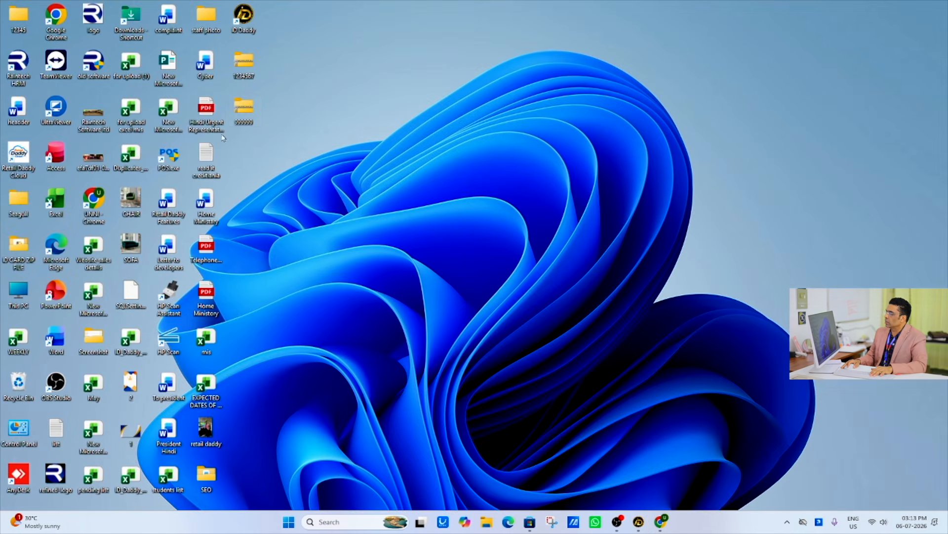
double_click(240, 108)
double_click(147, 99)
double_click(146, 102)
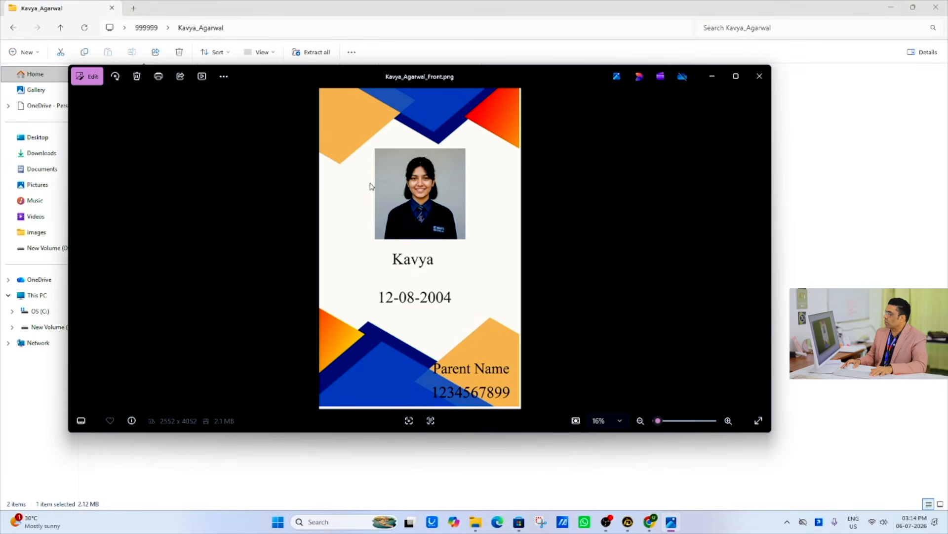
scroll(399, 173, up, 3)
drag(458, 188, 539, 115)
drag(537, 365, 542, 249)
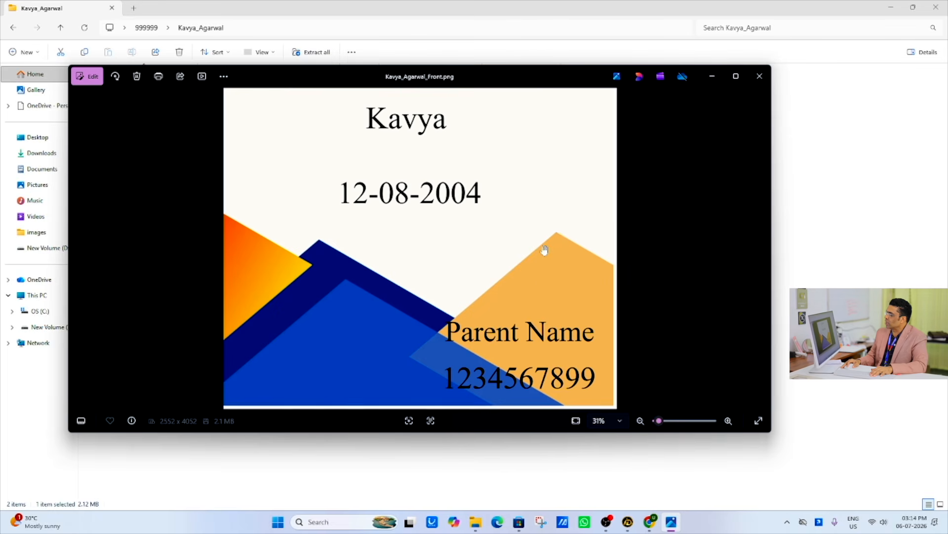
click(760, 77)
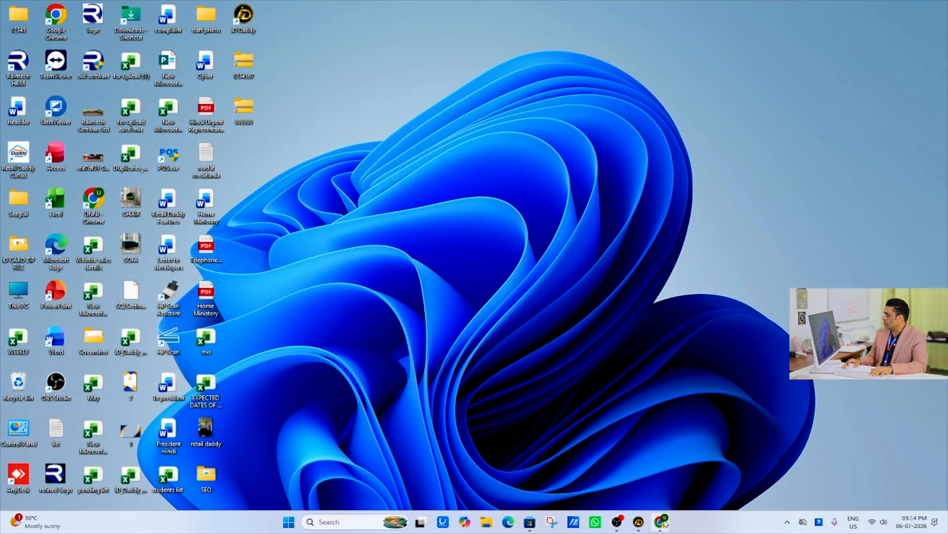
- Switch back to ID Daddy and preview the print layout of the three selected cards
click(639, 521)
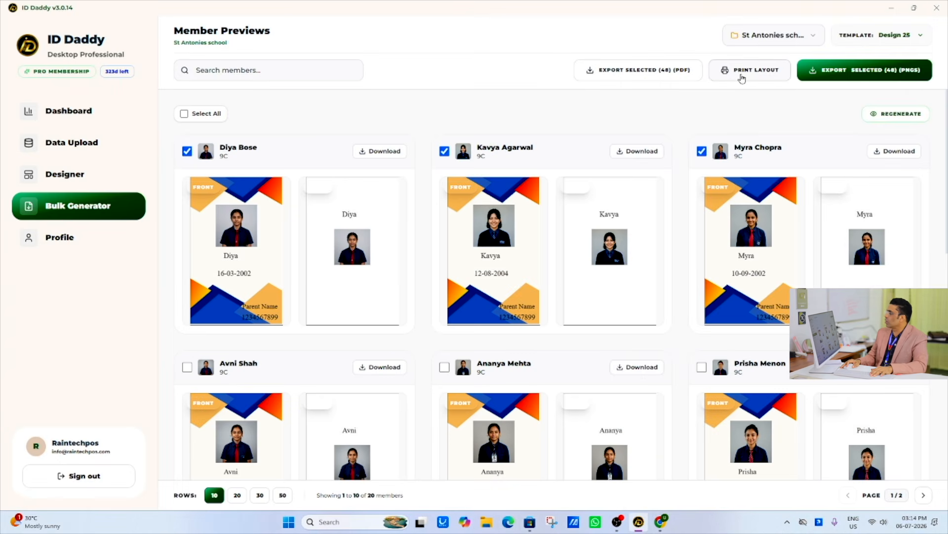
click(741, 77)
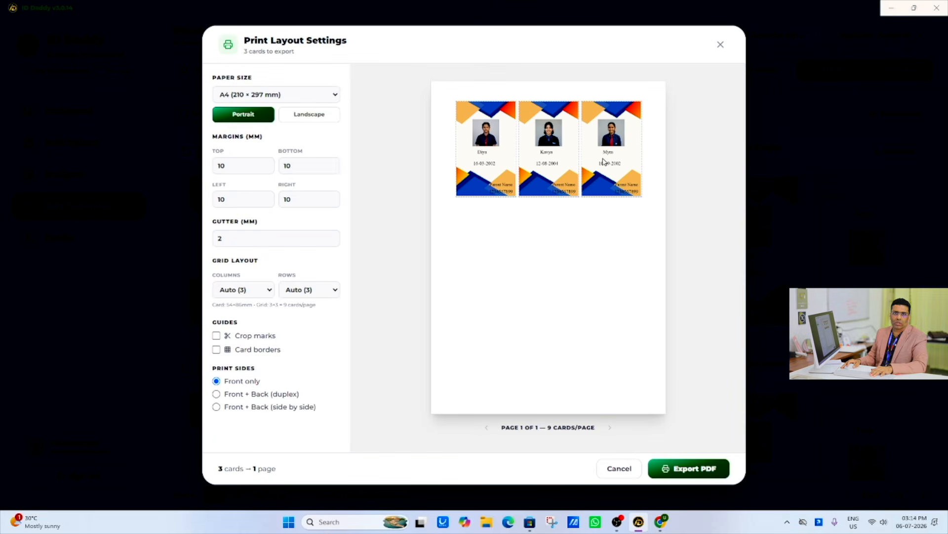
click(721, 45)
- Add the three member cards in the second row to the selection
click(184, 368)
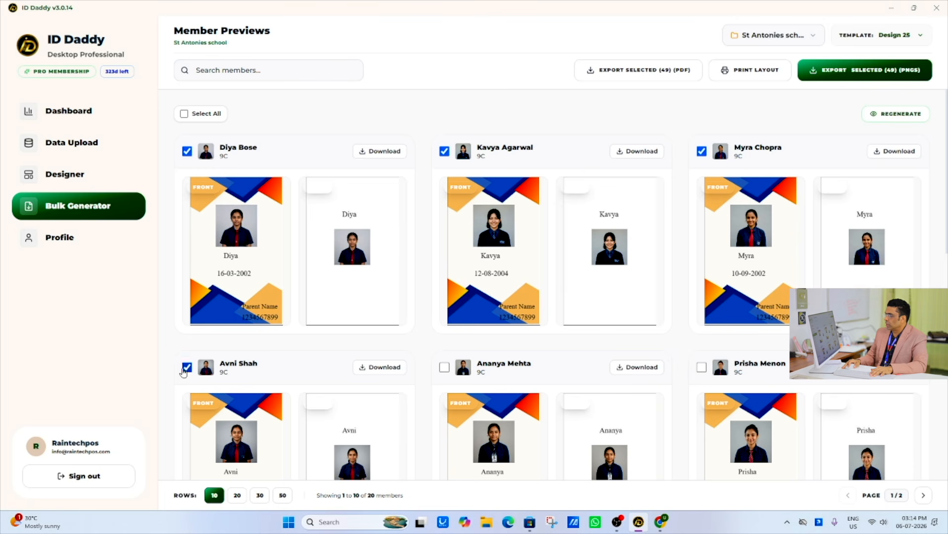
click(443, 368)
click(701, 371)
- Open the print layout for the selected cards and set the print sides to Front + Back (side by side)
click(739, 74)
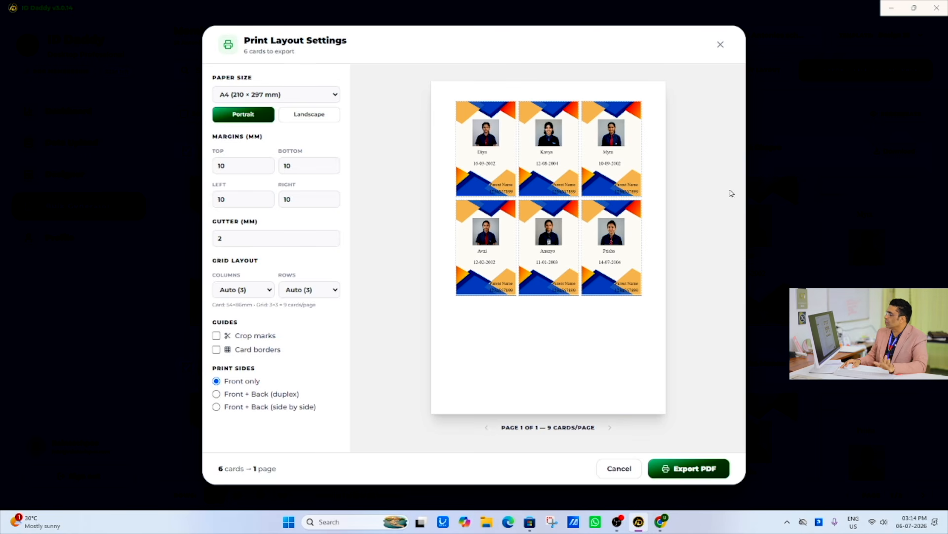
click(217, 394)
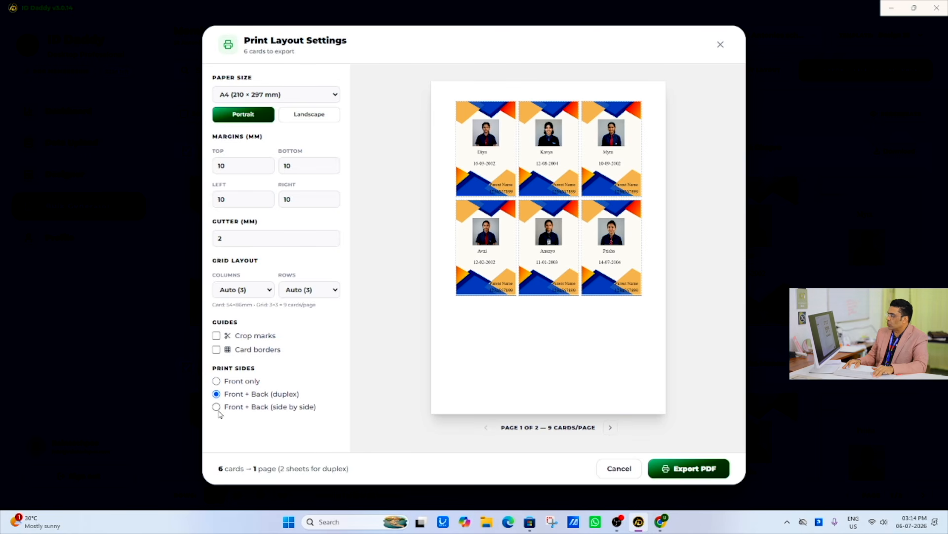
click(217, 407)
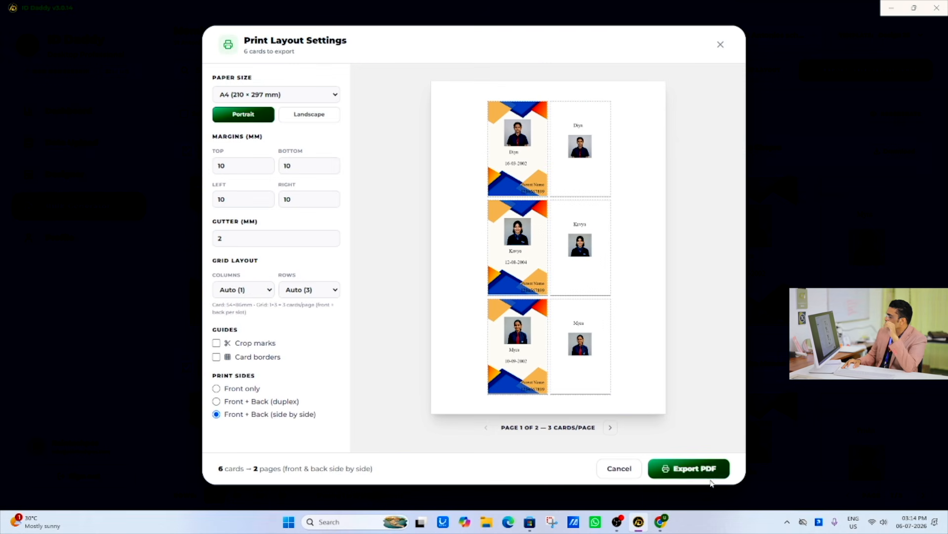
- Export the side-by-side print layout as a PDF named ID_Cards_Print, saved to the desktop
click(691, 469)
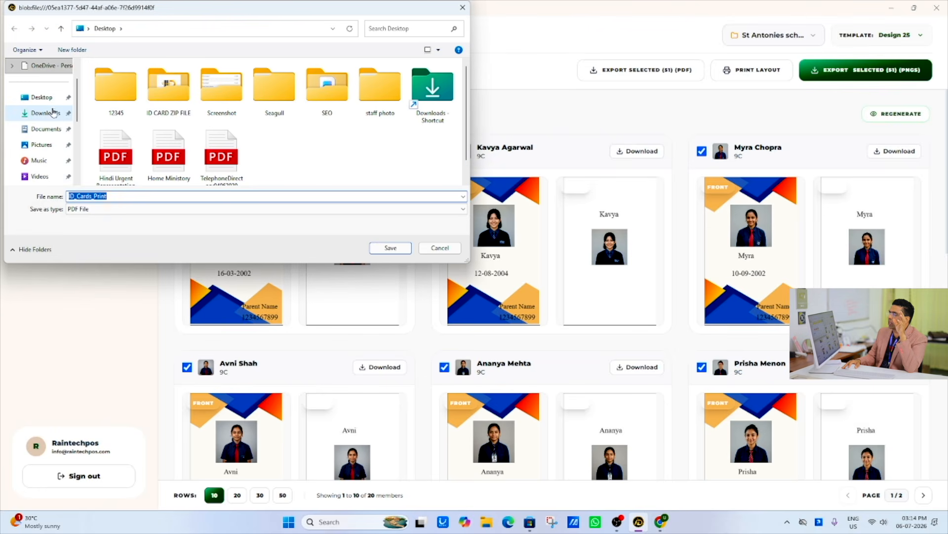
click(41, 97)
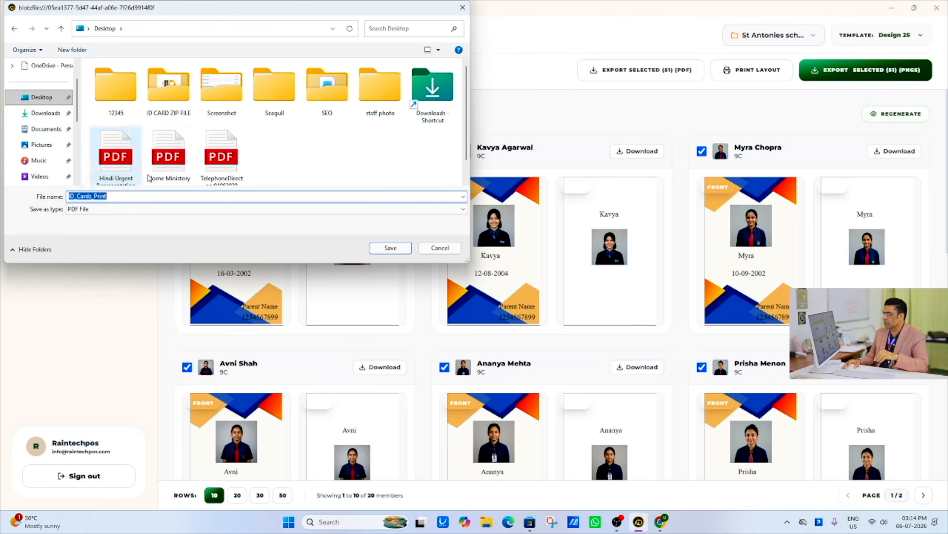
click(395, 250)
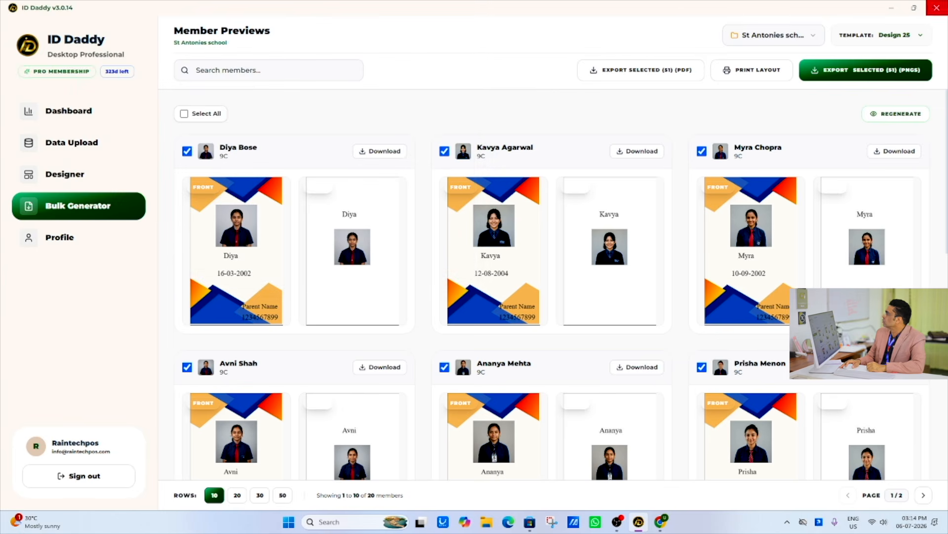
- Open the exported ID_Cards_Print PDF from the desktop, inspect the card fronts and backs on its pages, and close it
click(891, 7)
double_click(246, 154)
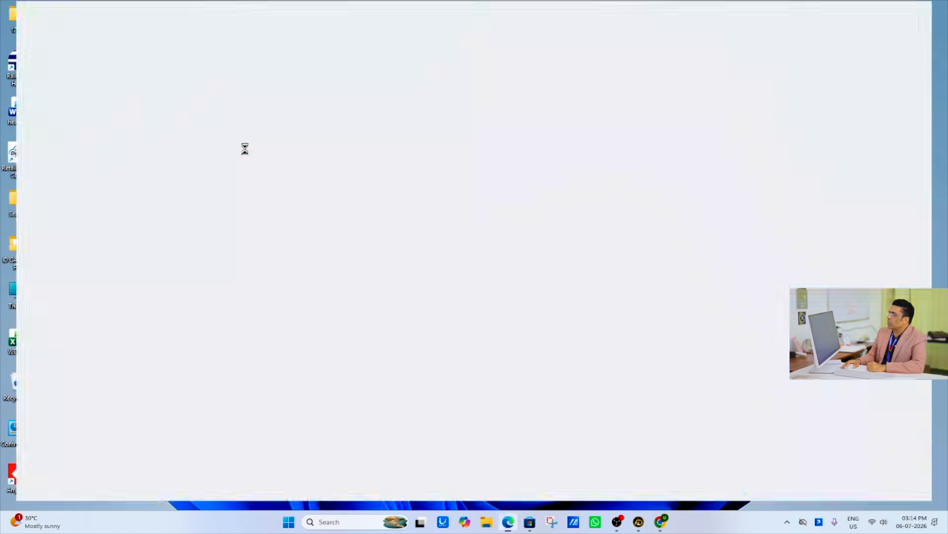
scroll(456, 303, down, 2)
scroll(455, 303, down, 10)
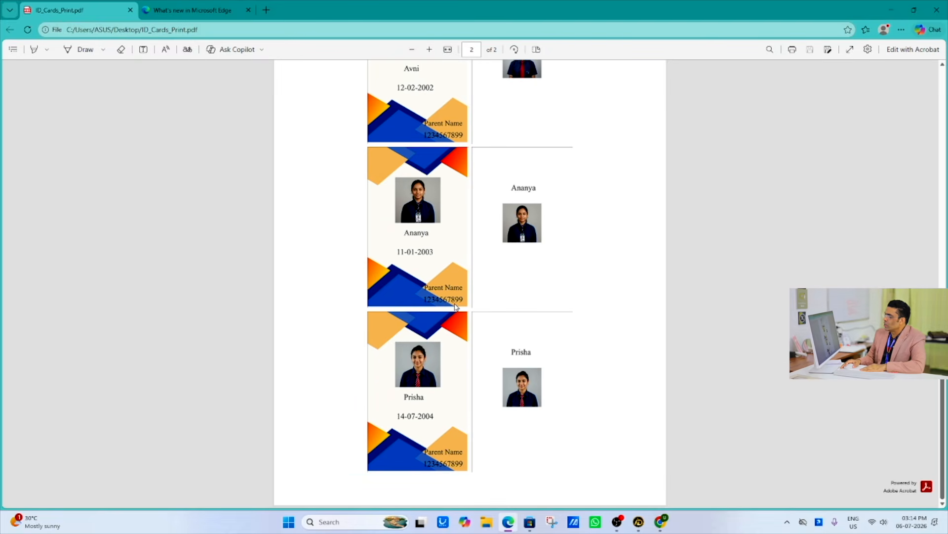
scroll(455, 302, up, 12)
click(936, 6)
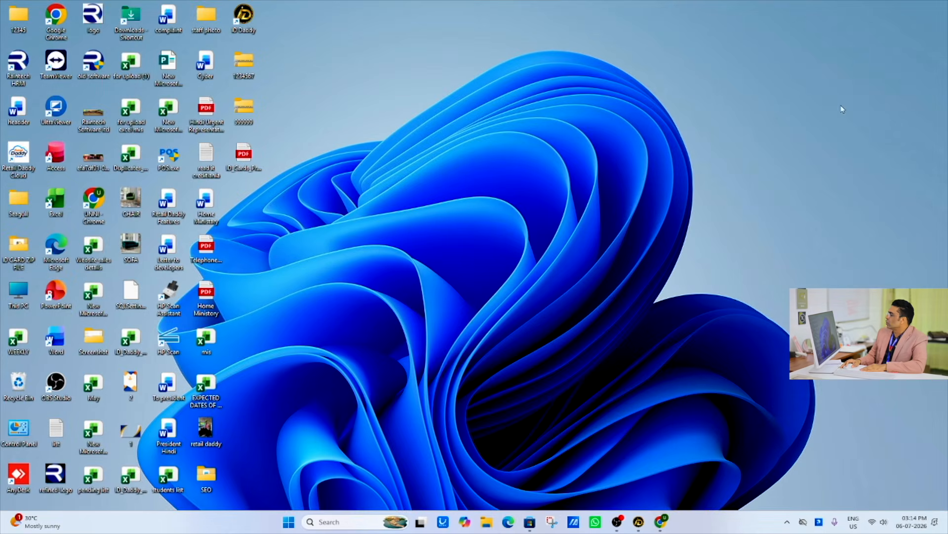
- Switch back to ID Daddy and return to its dashboard
click(640, 523)
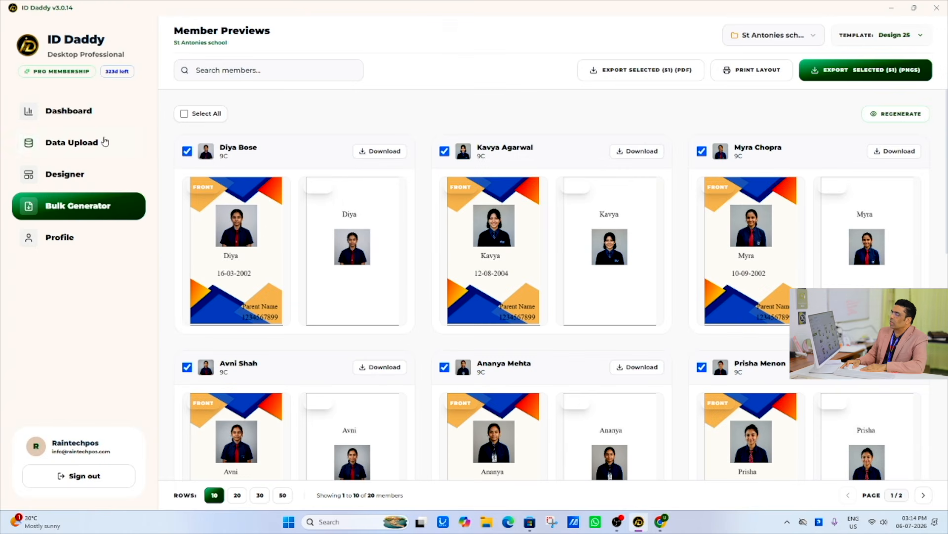
click(54, 110)
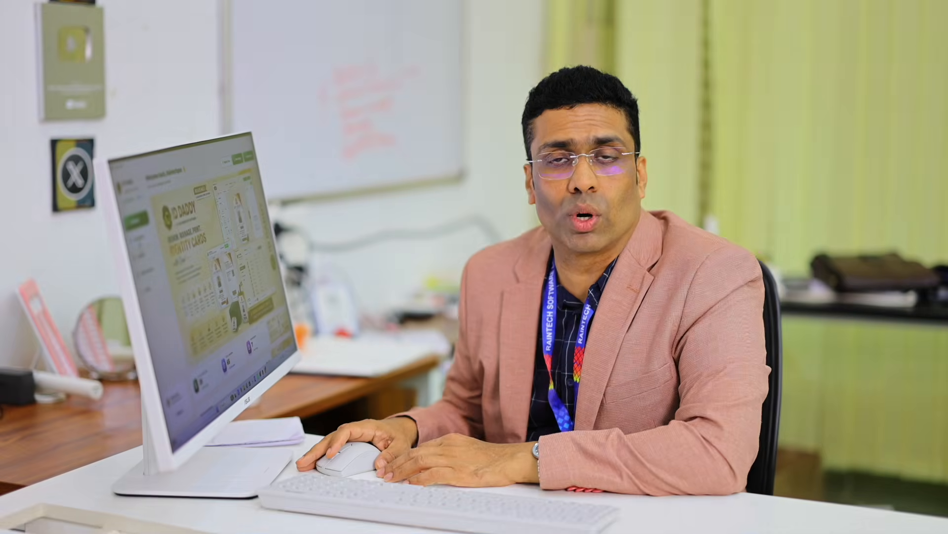